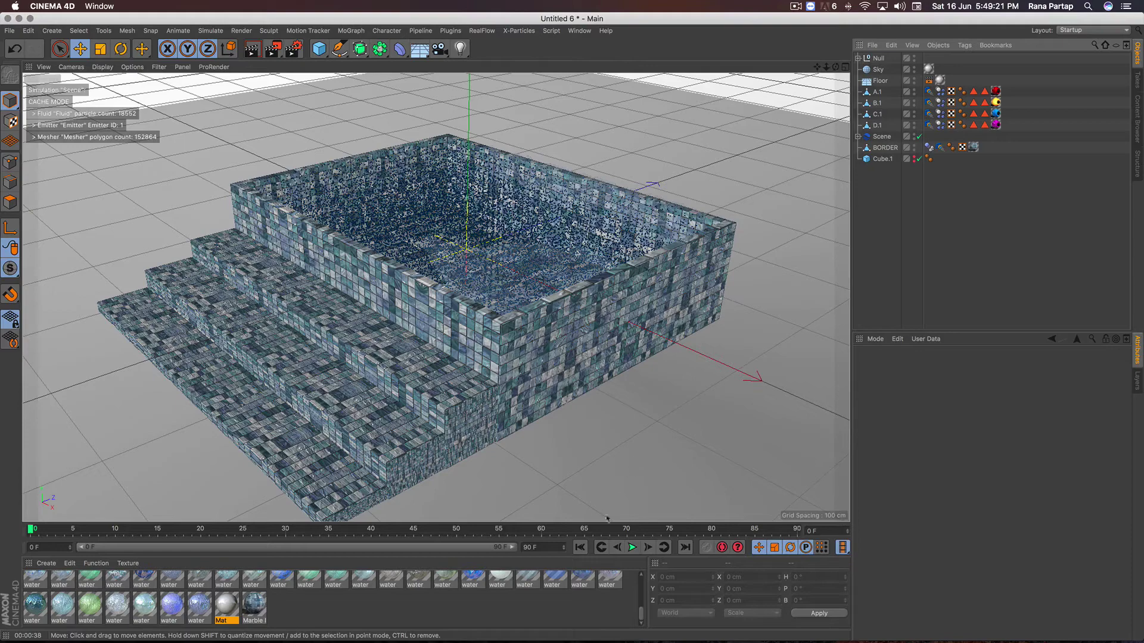
- Preview the cached letter-splash simulation, stop it, and render the current view
click(632, 548)
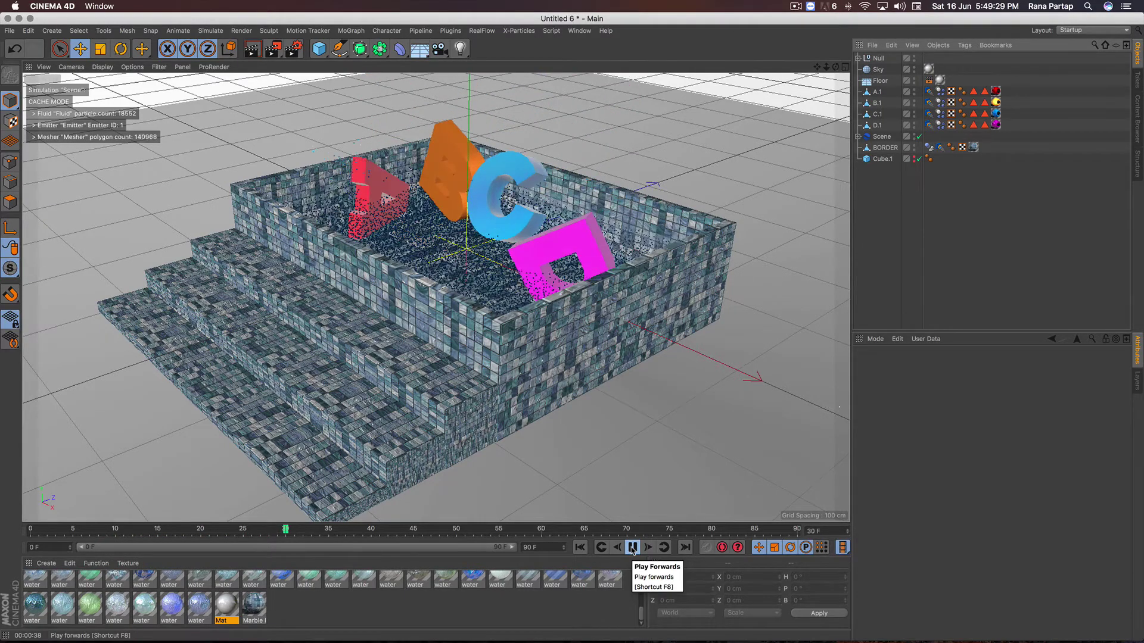
click(633, 549)
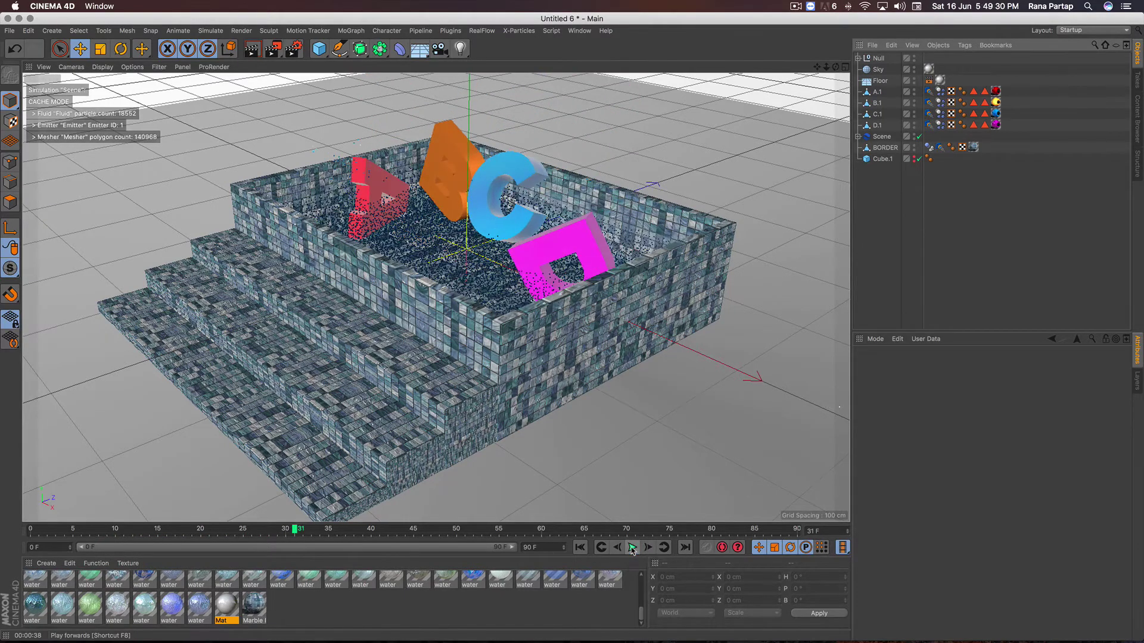
click(253, 51)
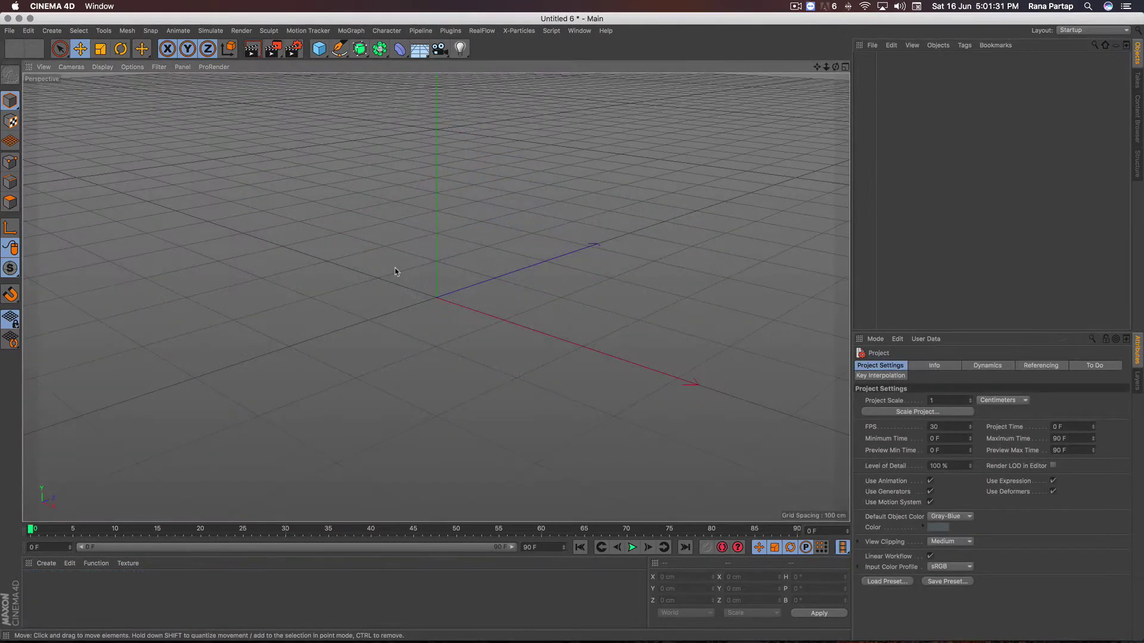
- Add a Cube sized 400 × 100 × 300 cm
click(320, 49)
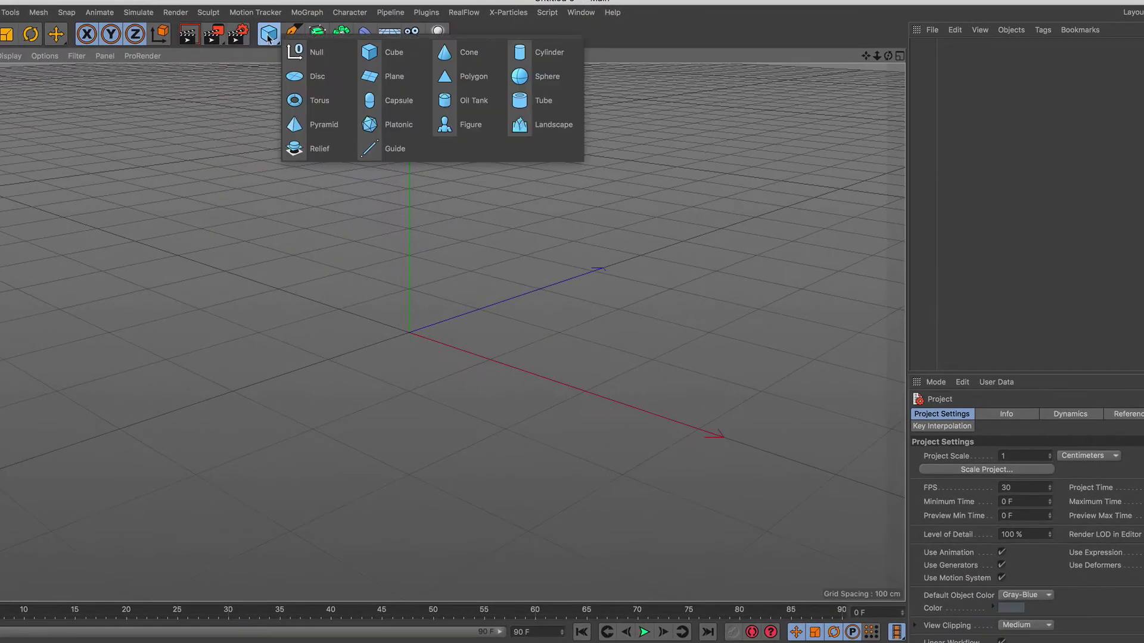
click(416, 63)
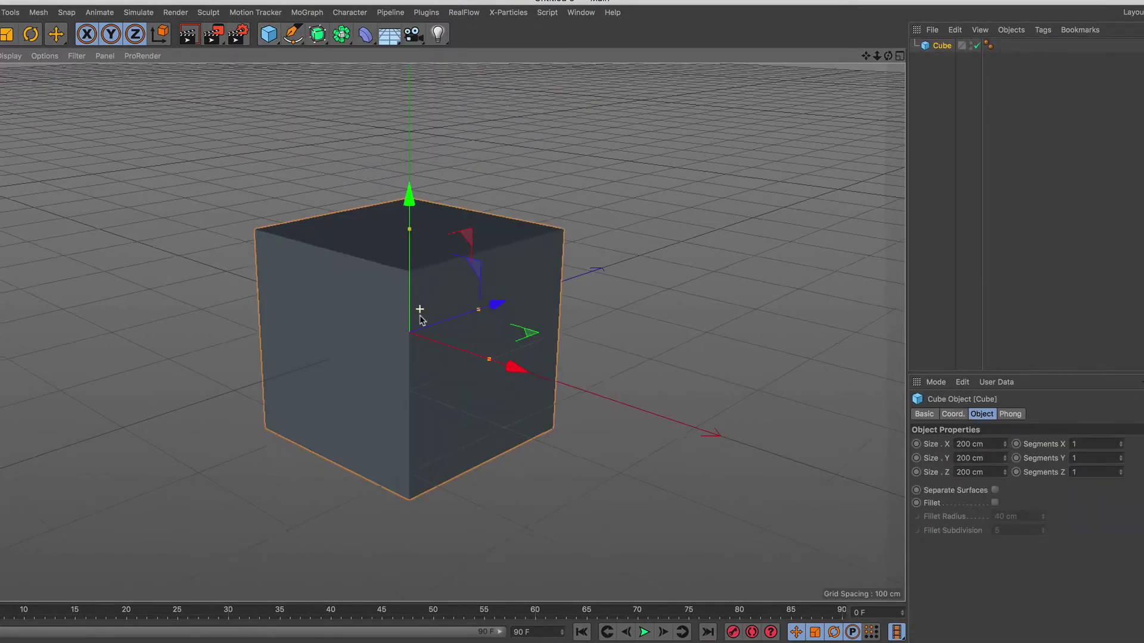
click(958, 455)
key(Return)
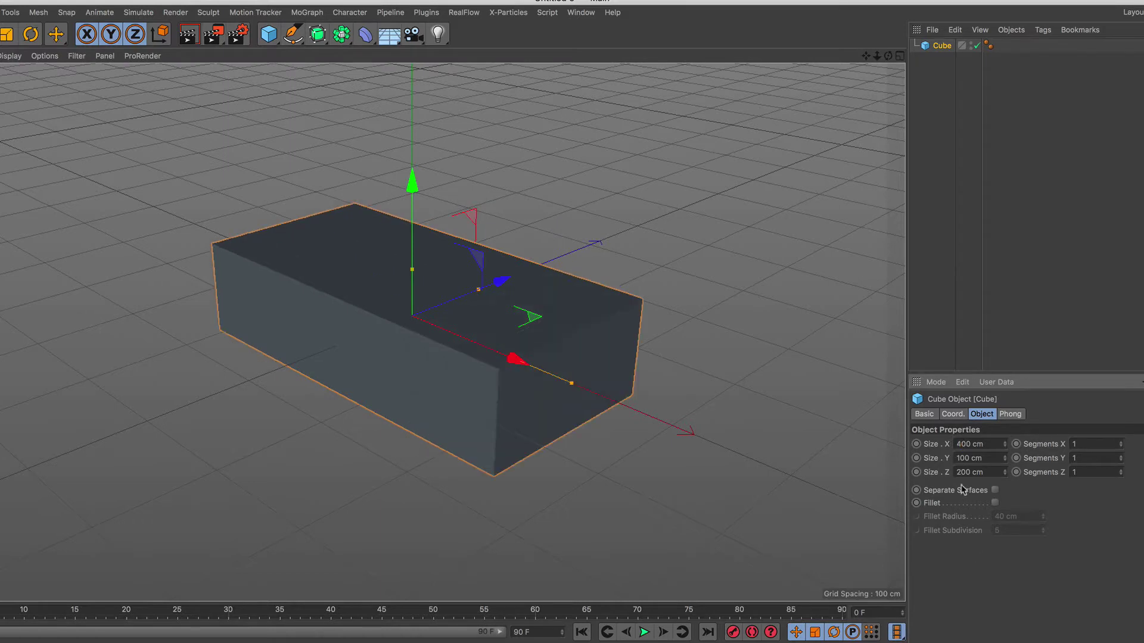
text(300)
key(Return)
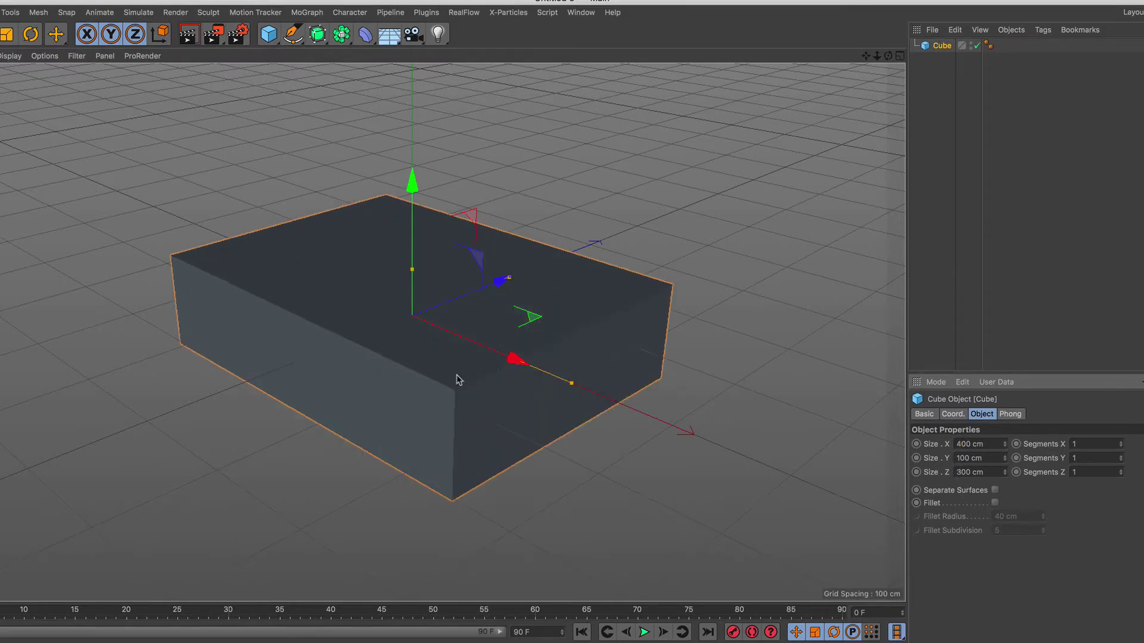
alt+drag(426, 296, 420, 307)
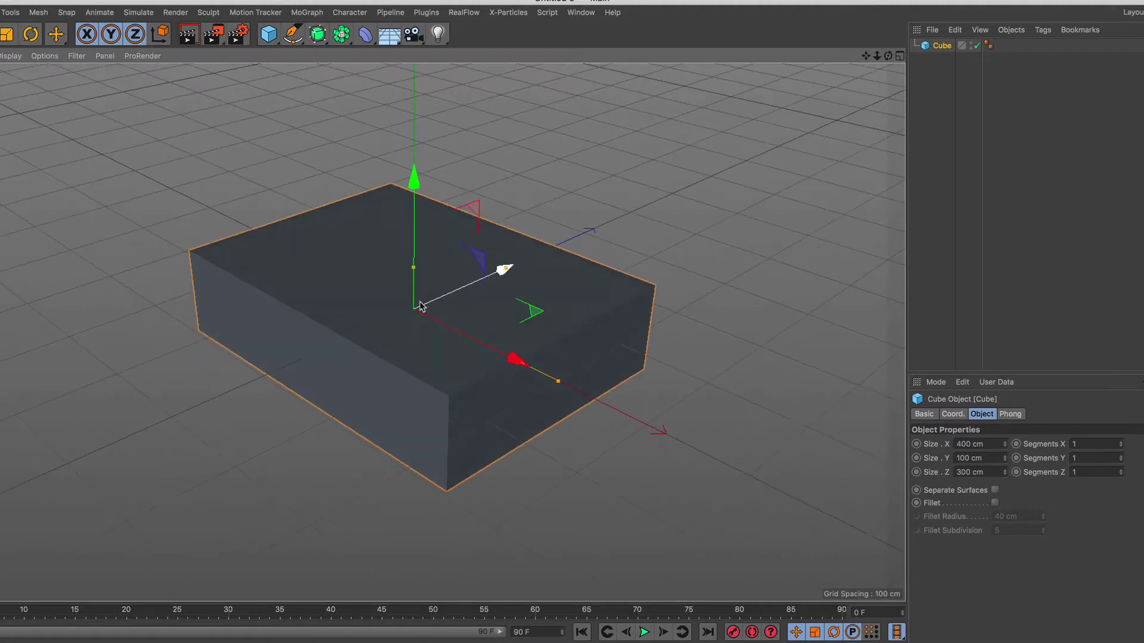
- Copy and paste the Cube to create a duplicate named Cube.1
click(943, 51)
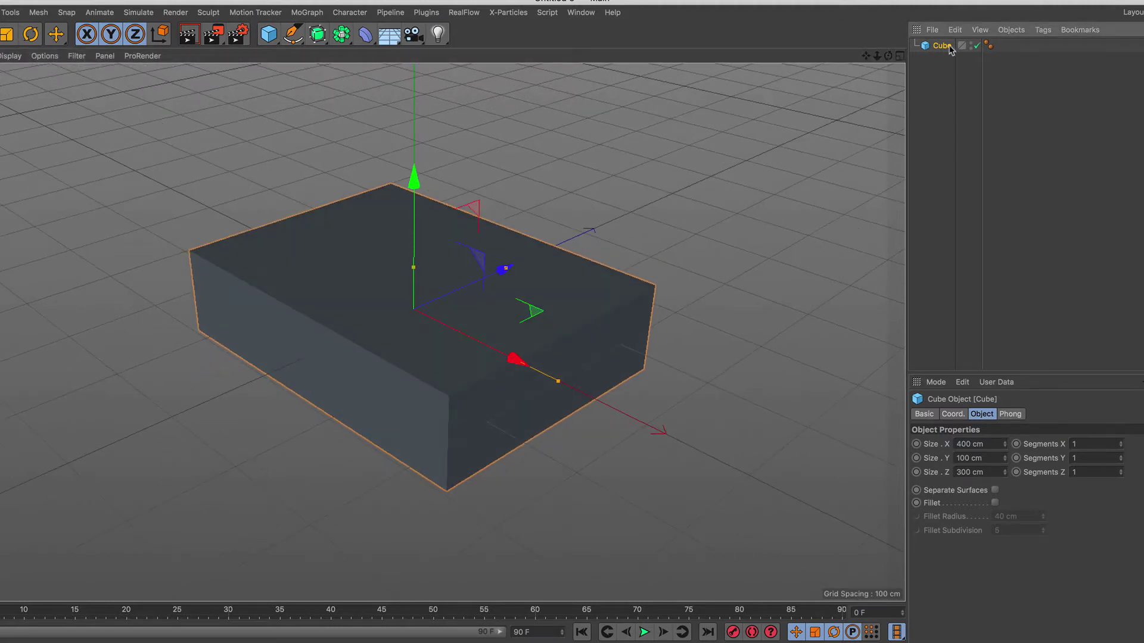
click(955, 30)
click(972, 96)
click(955, 30)
click(1000, 110)
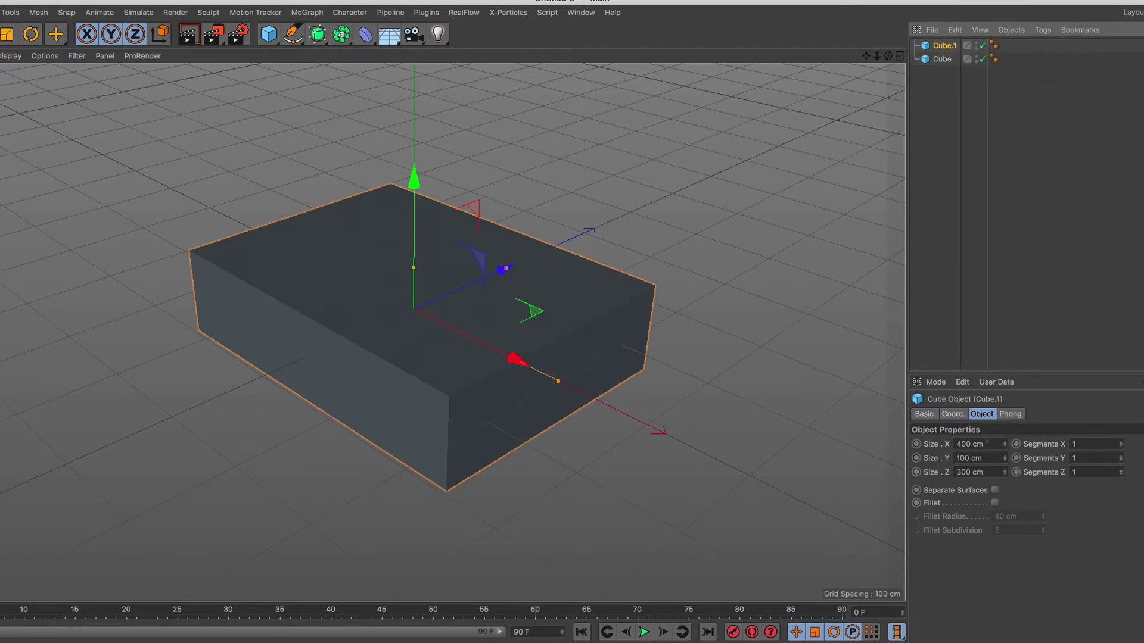
- Resize Cube.1 to 380 cm wide and 280 cm deep
double_click(964, 444)
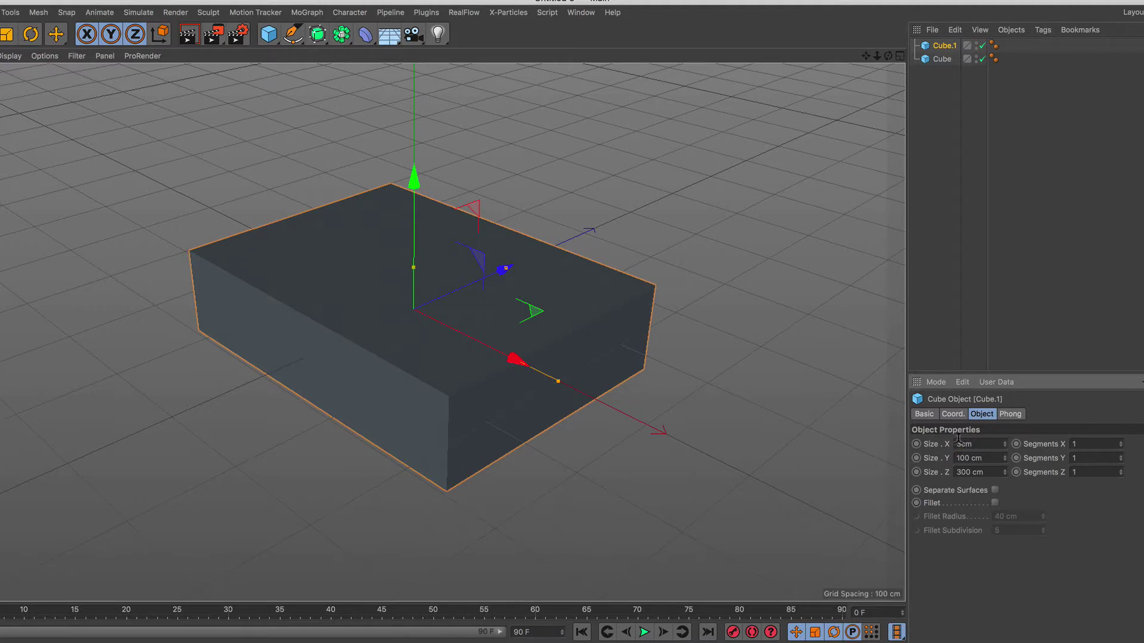
key(Return)
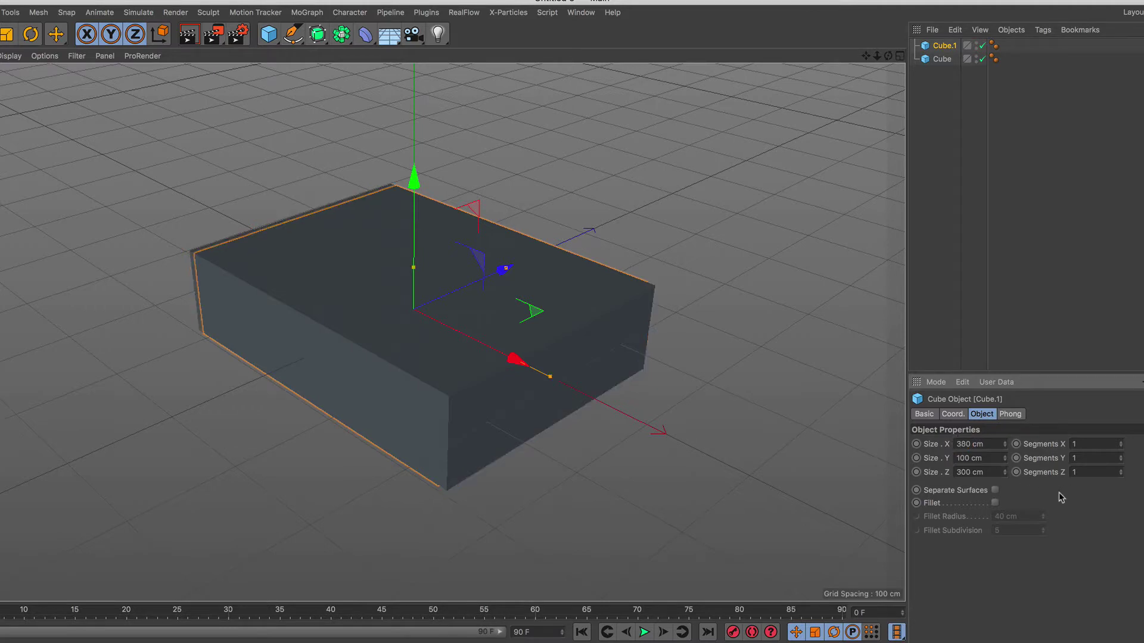
double_click(983, 472)
text(280)
key(Return)
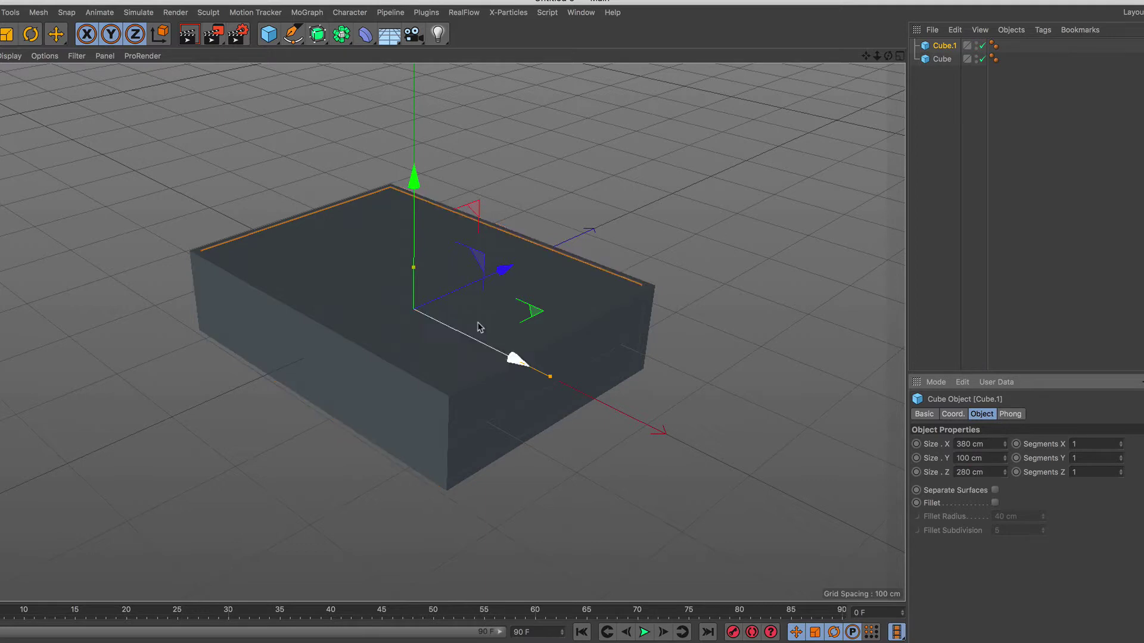
- Raise Cube.1 slightly above Cube and add a Boole object
scroll(441, 274, up, 1)
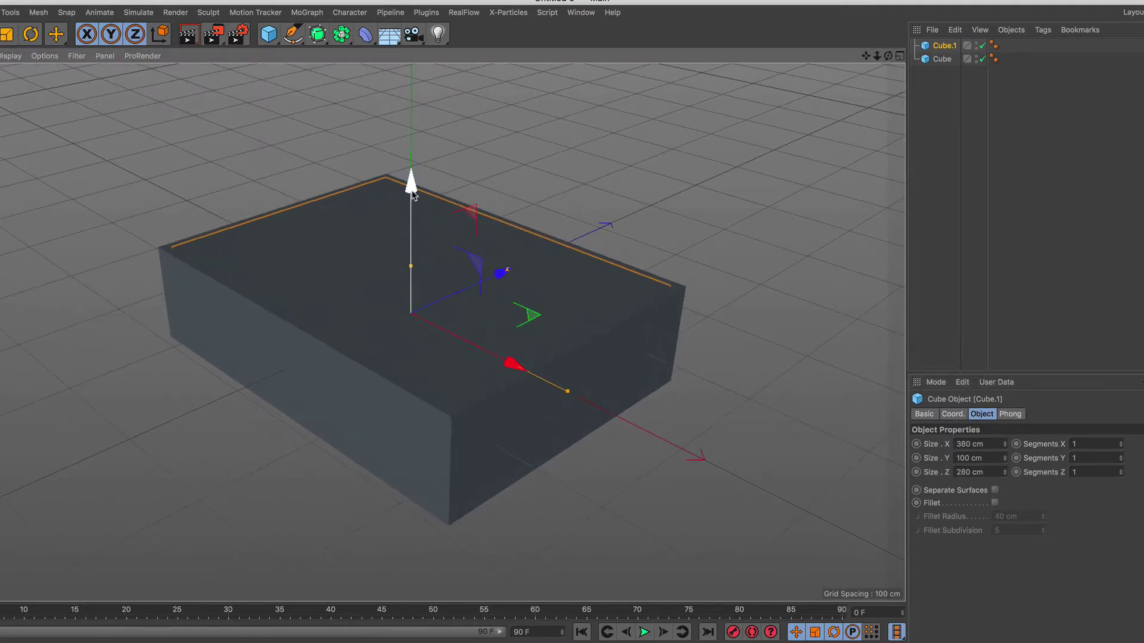
drag(412, 192, 412, 182)
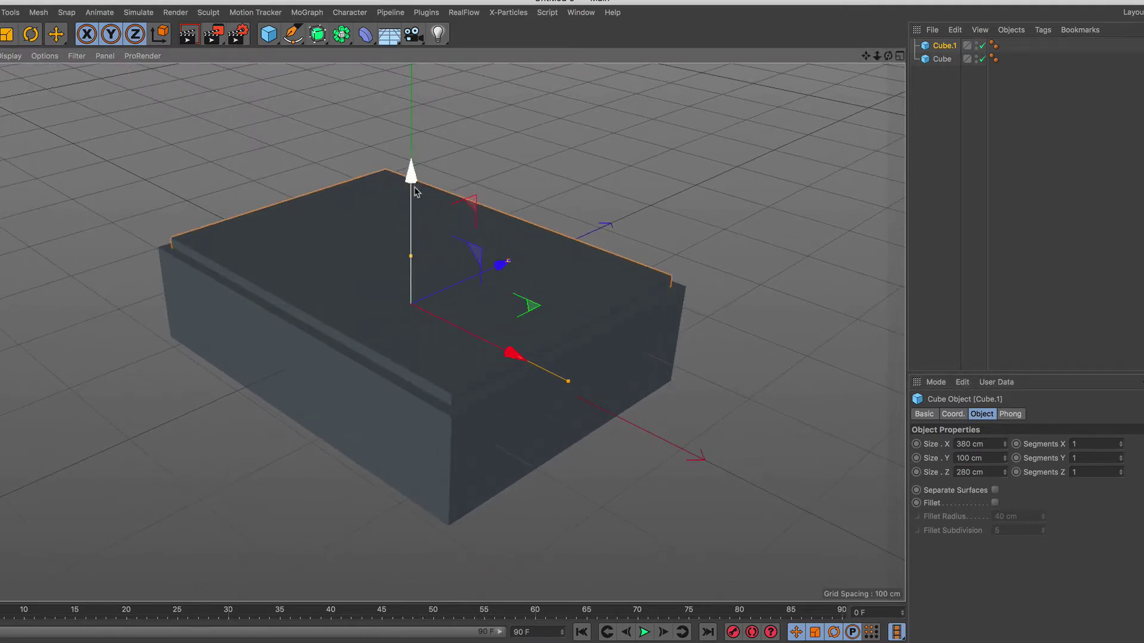
drag(343, 36, 602, 60)
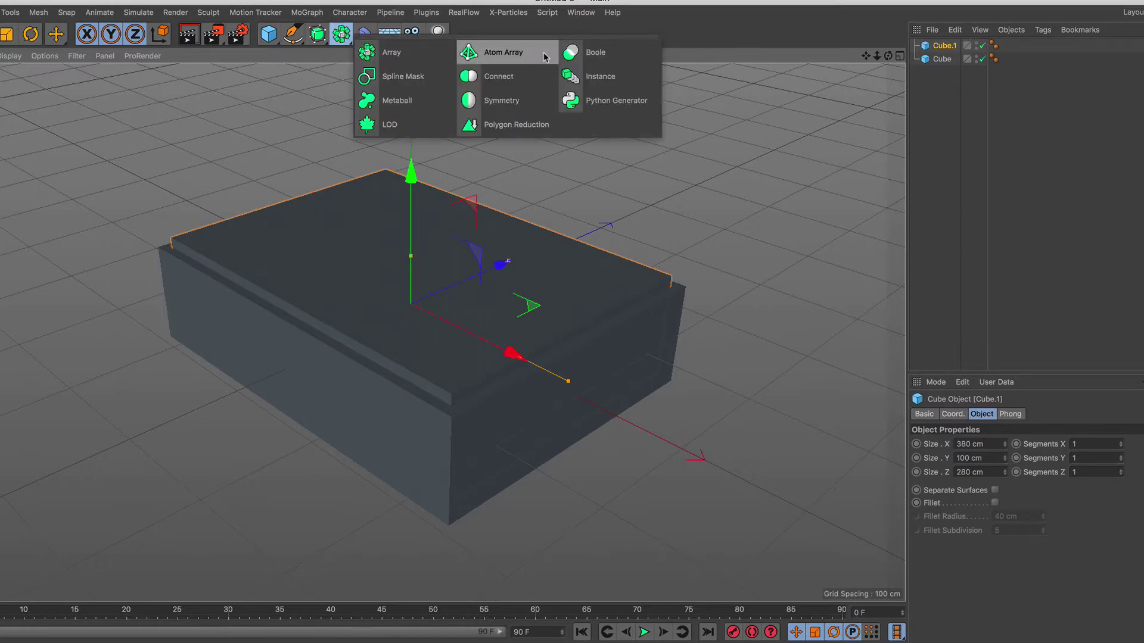
- Nest Cube and Cube.1 under Boole to hollow the box, plus a spare top-level Cube.1
drag(934, 95, 947, 54)
click(941, 93)
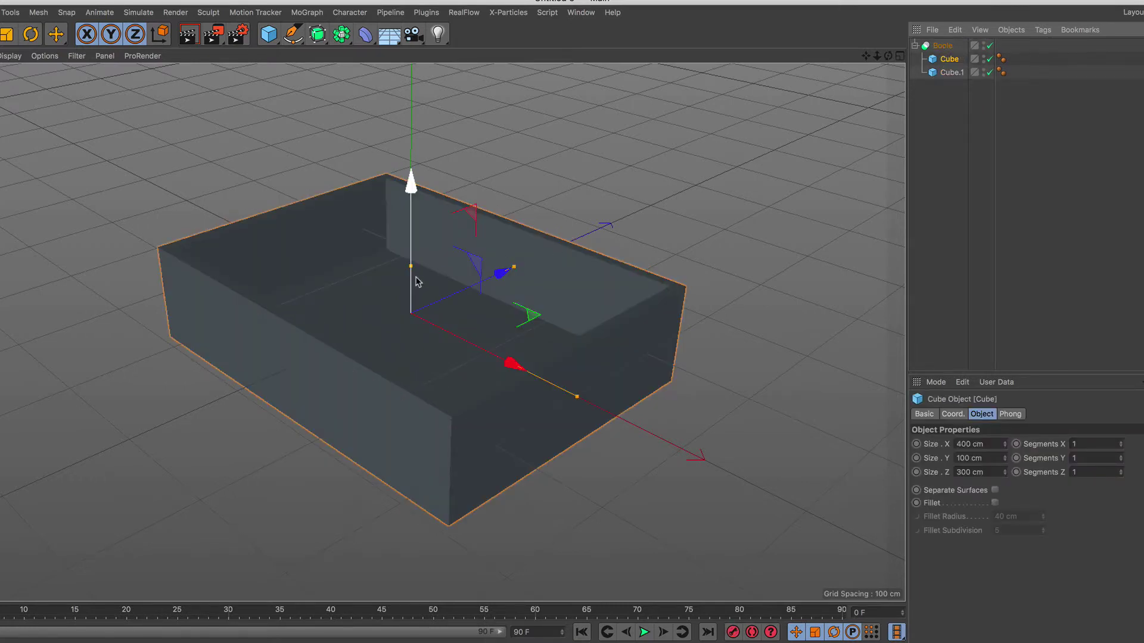
mouse_move(384, 280)
alt+mouse_down()
mouse_move(523, 325)
mouse_move(467, 317)
mouse_move(350, 253)
mouse_move(412, 307)
alt+mouse_up()
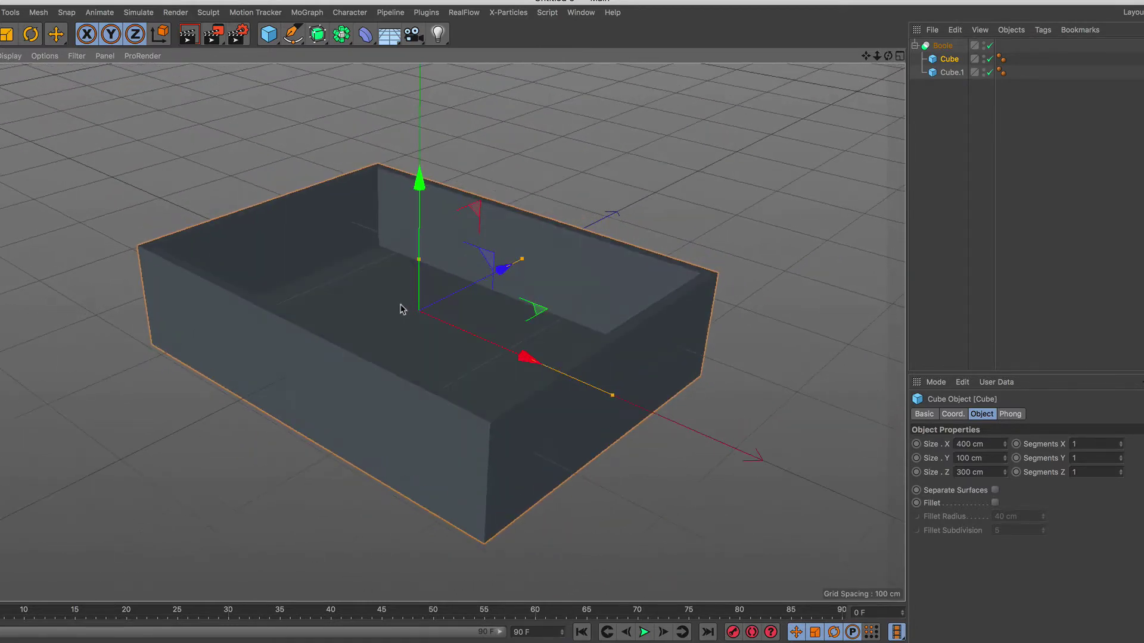
click(947, 73)
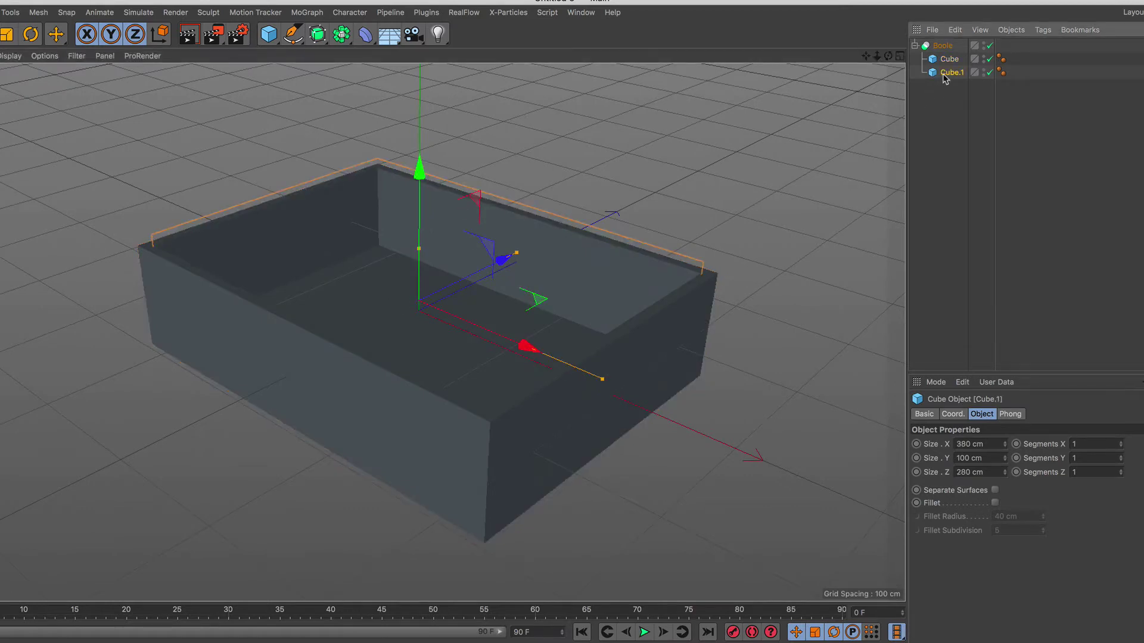
ctrl+drag(947, 73, 944, 90)
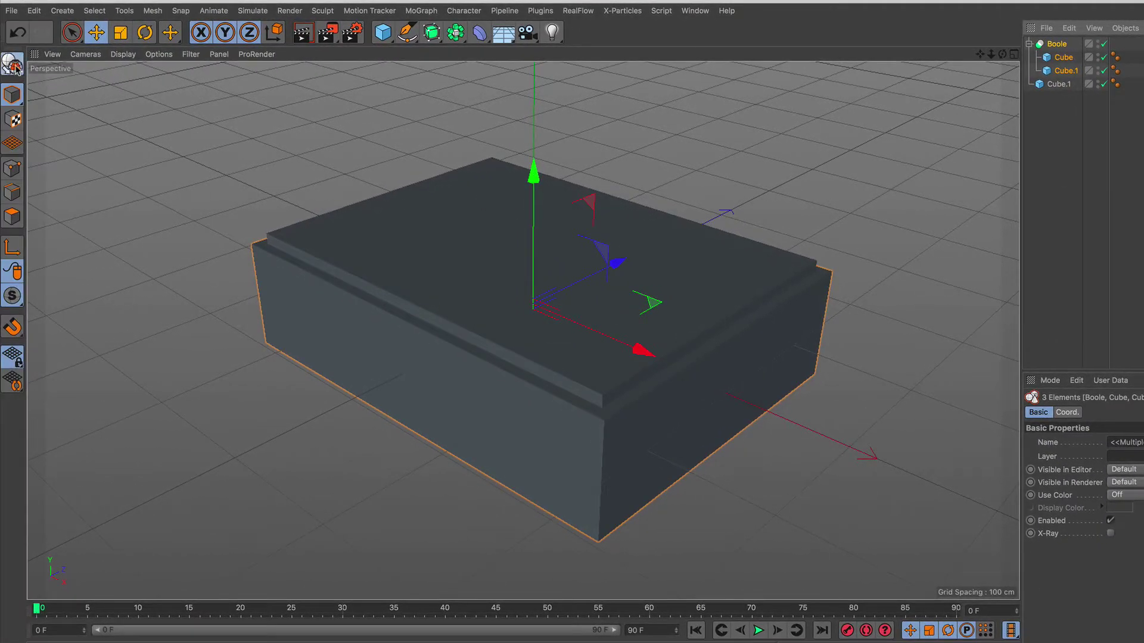
- Make the Boole editable and merge its hierarchy into one polygon object
click(14, 65)
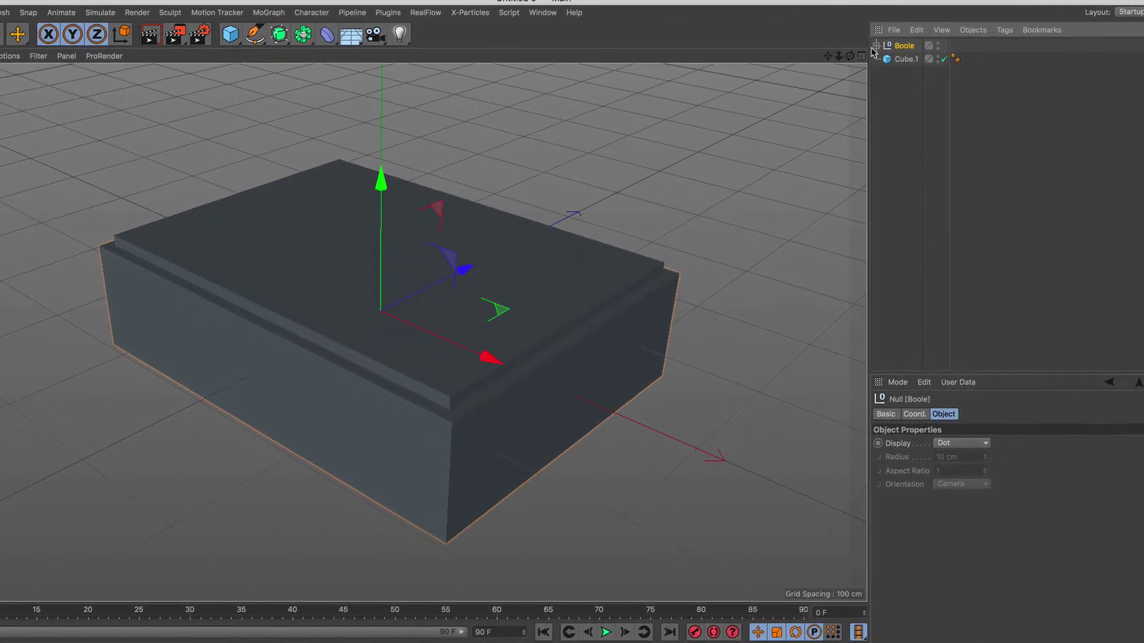
click(1028, 45)
click(894, 72)
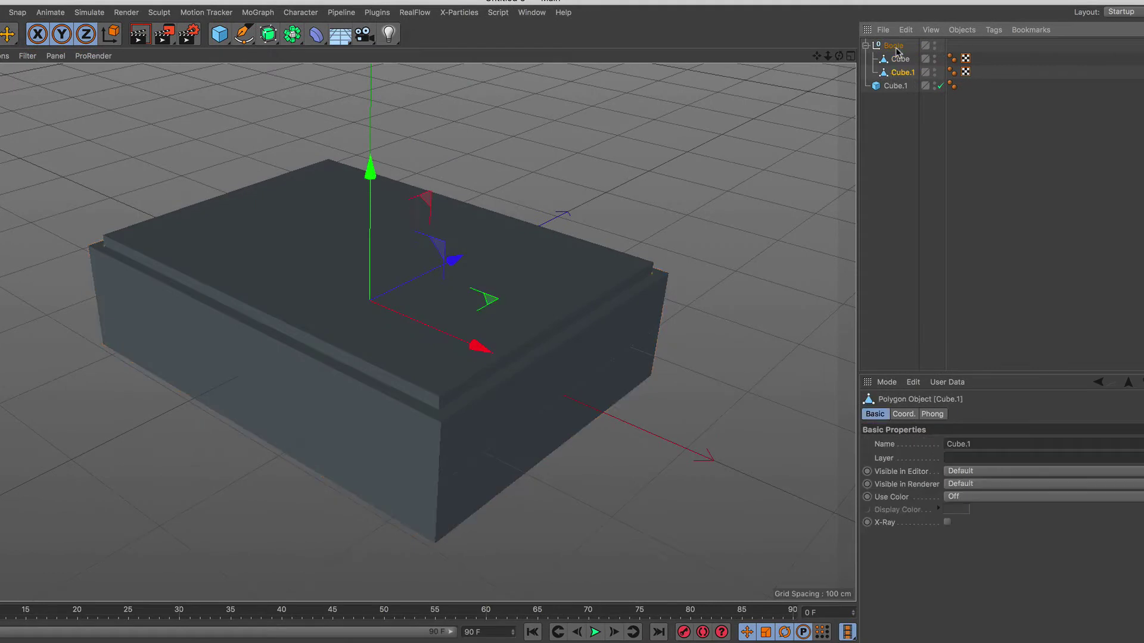
shift+click(893, 46)
right_click(897, 48)
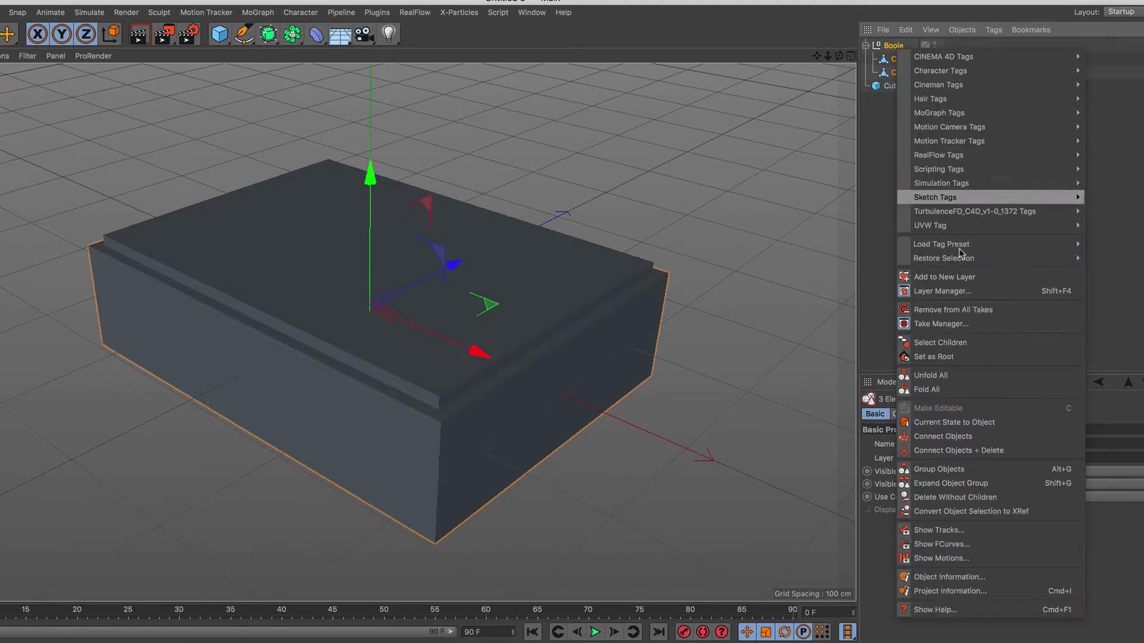
click(1023, 451)
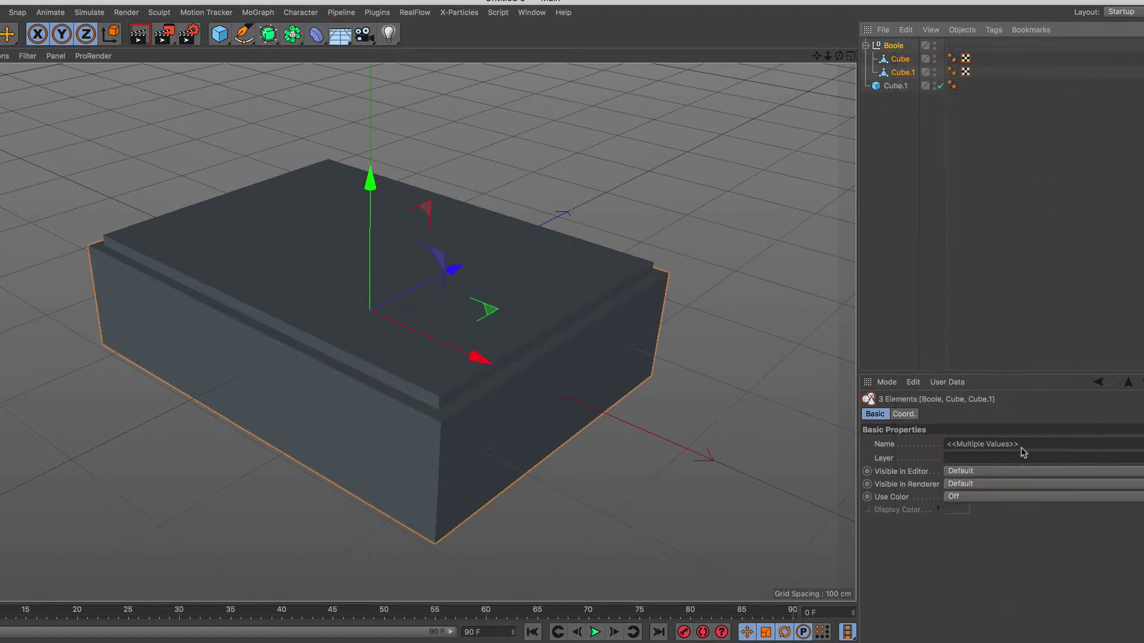
- Rename the merged object BORDER and select Cube.1
double_click(900, 47)
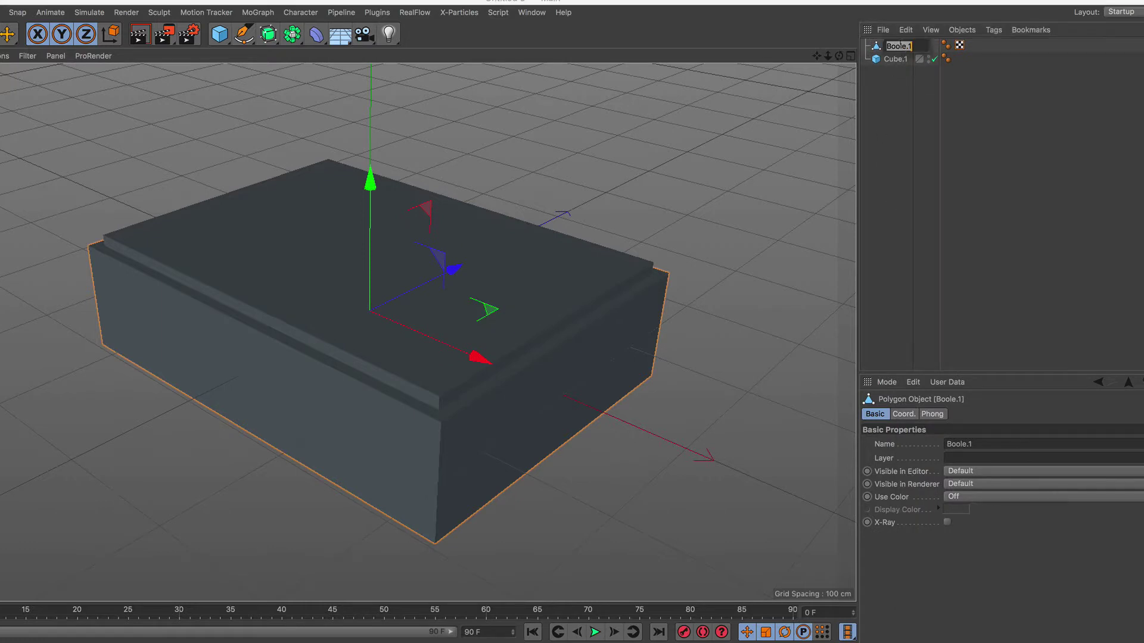
text(BORDER)
key(Return)
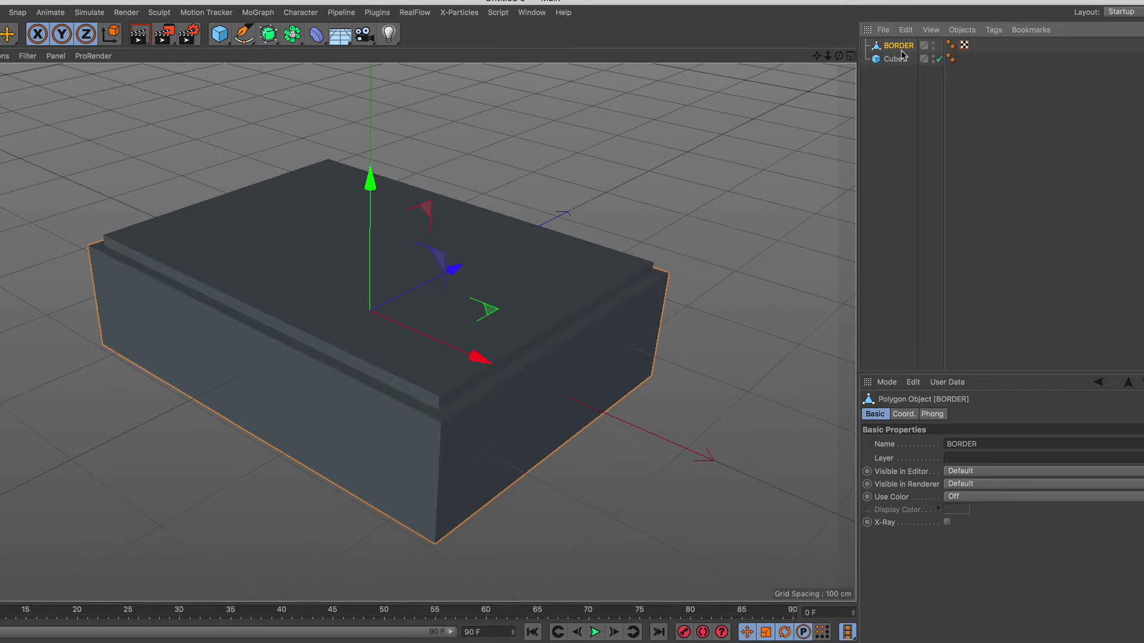
click(888, 61)
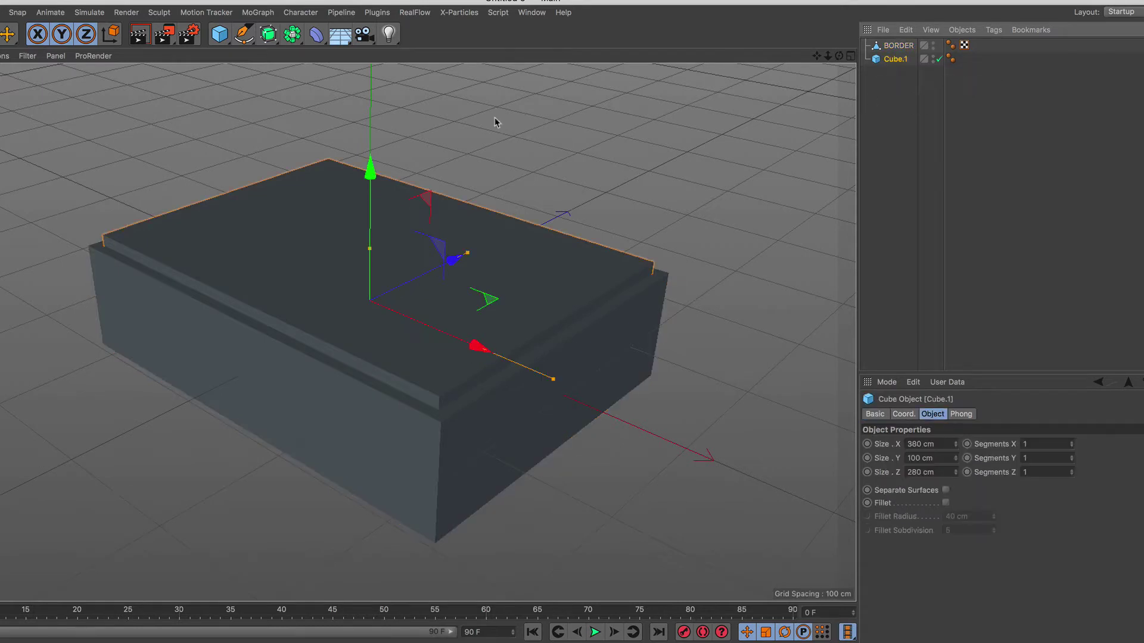
- Add a RealFlow Scene and a Fill emitter with its Fluid
click(414, 13)
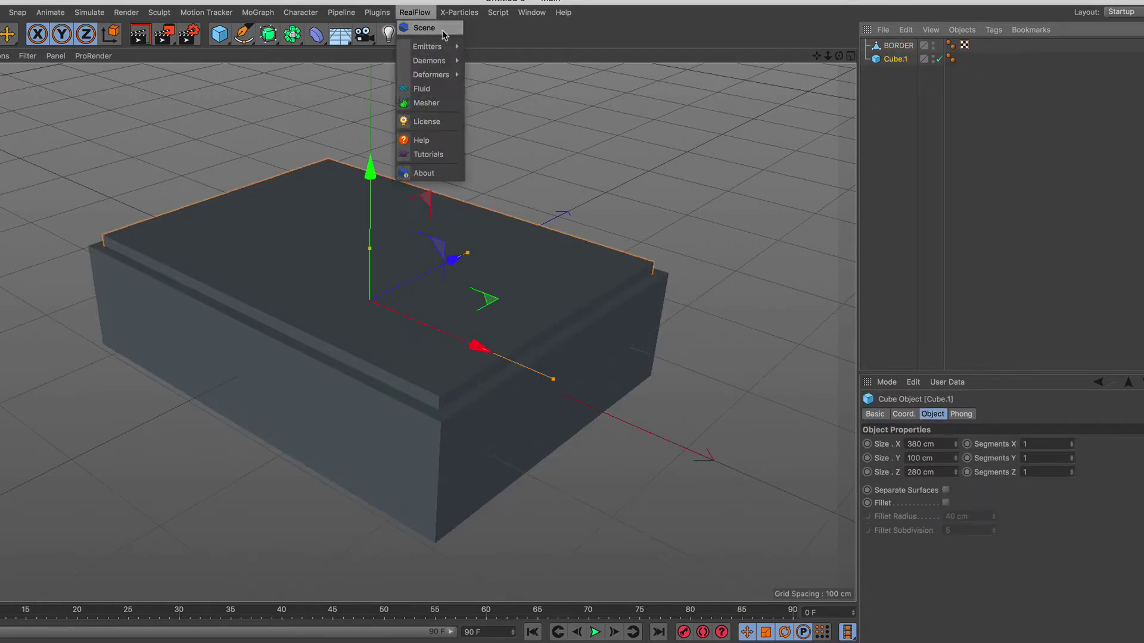
click(424, 28)
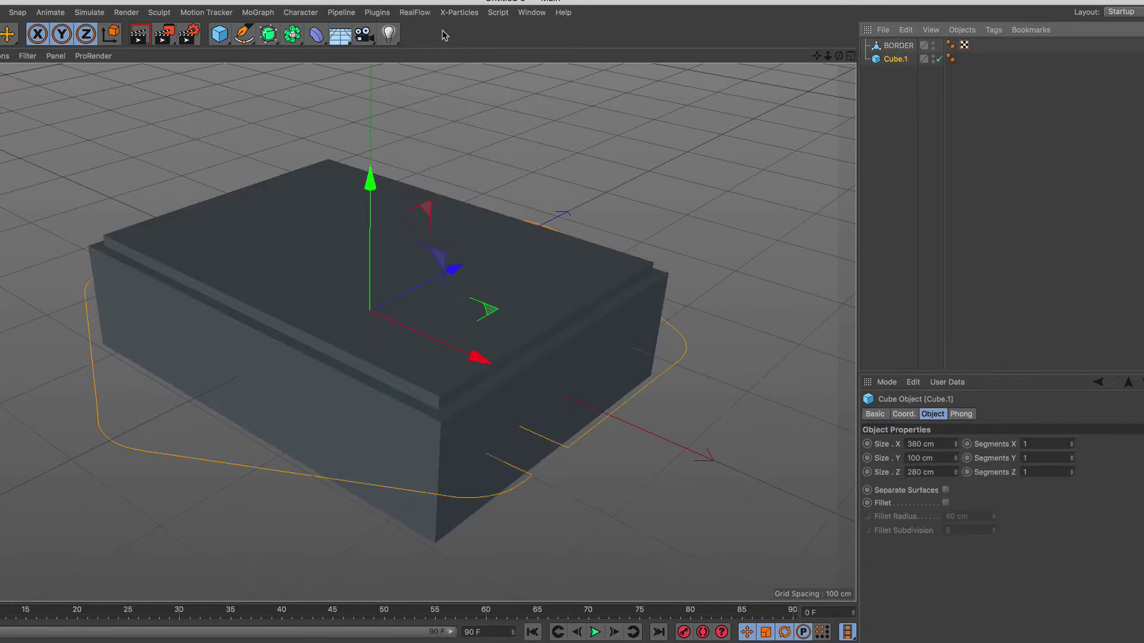
click(415, 13)
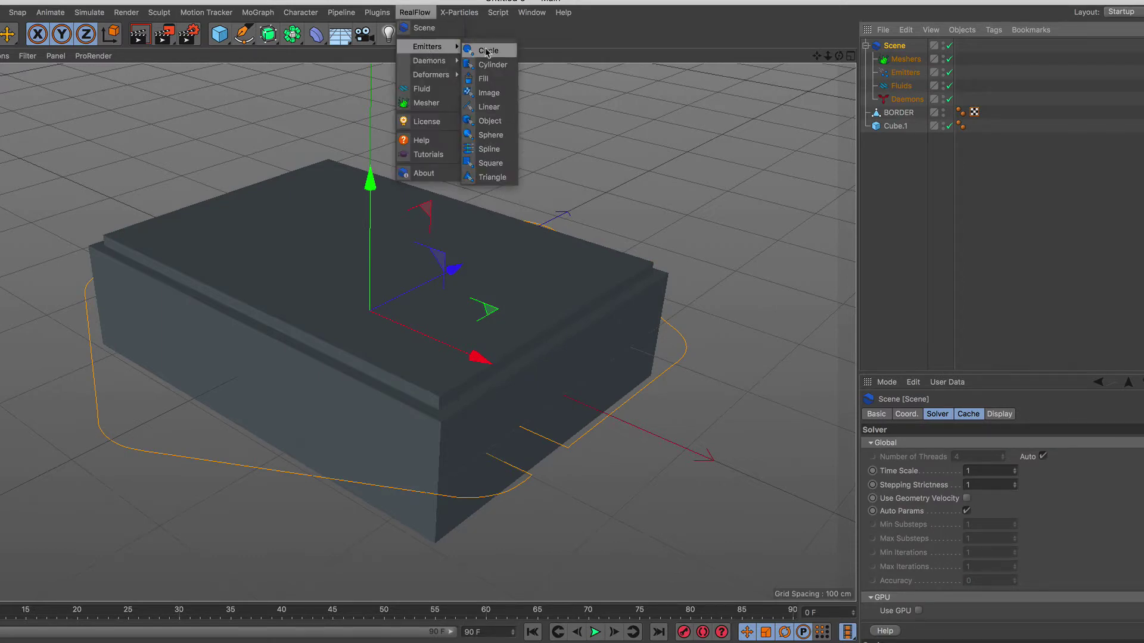
click(502, 87)
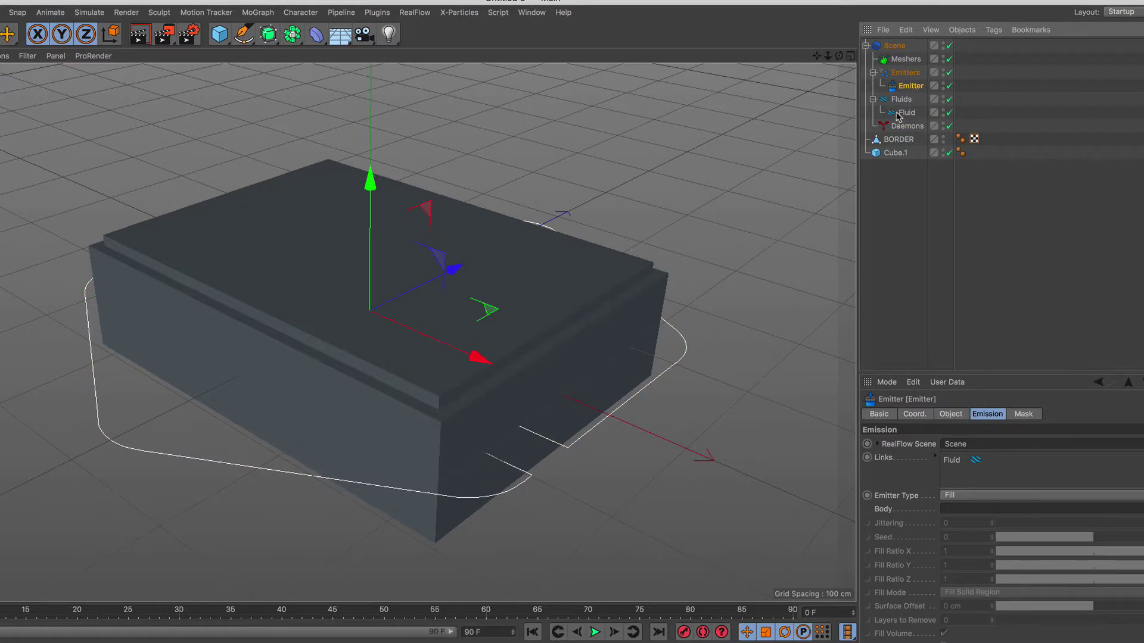
- Set Cube.1 as the Fill emitter's body
drag(893, 156, 896, 180)
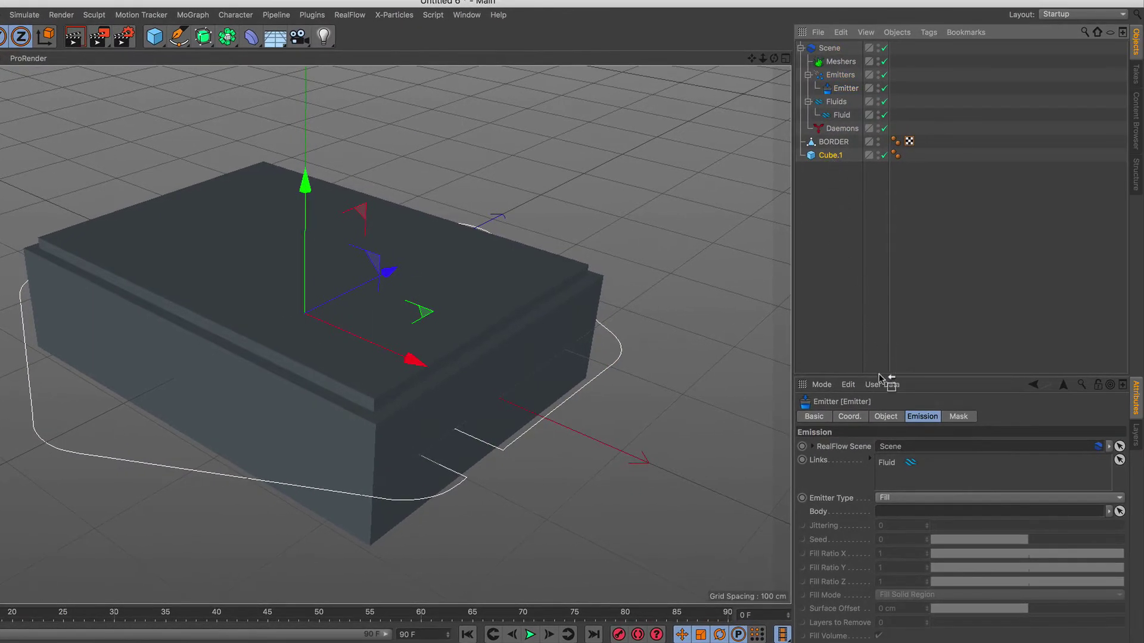
drag(878, 373, 935, 511)
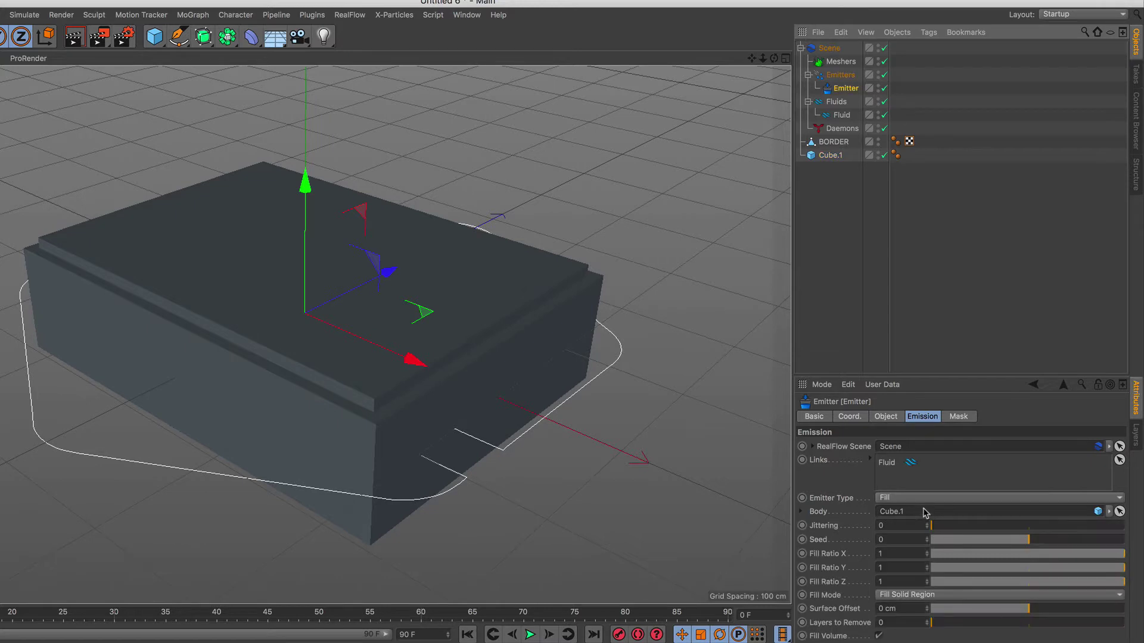
click(837, 156)
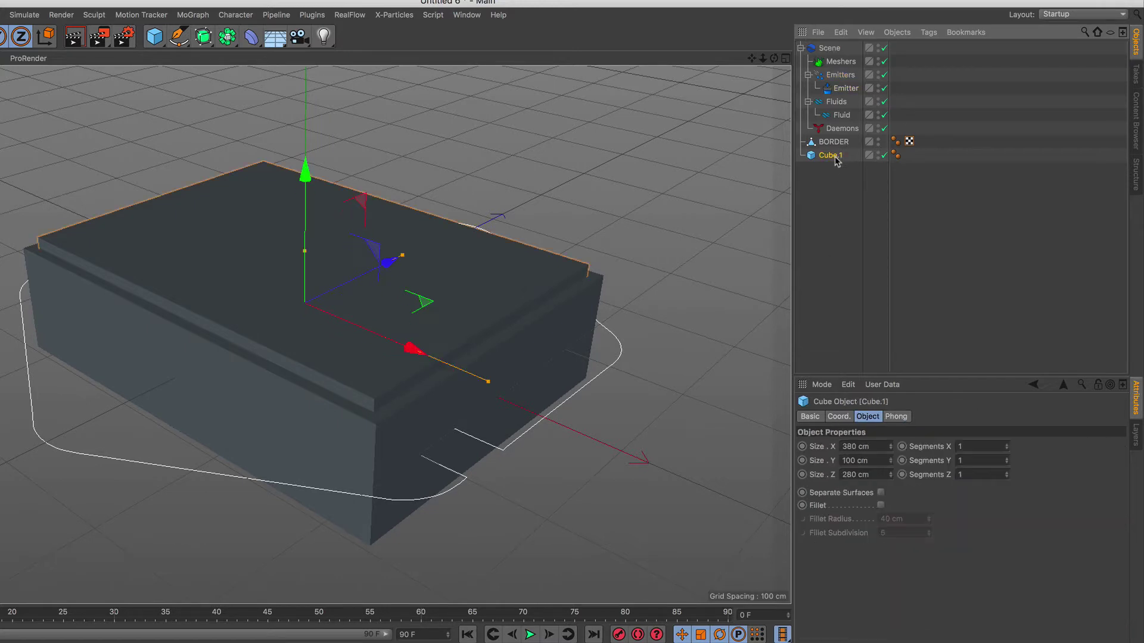
- Hide Cube.1 in the viewport and play back the particle fill
click(877, 152)
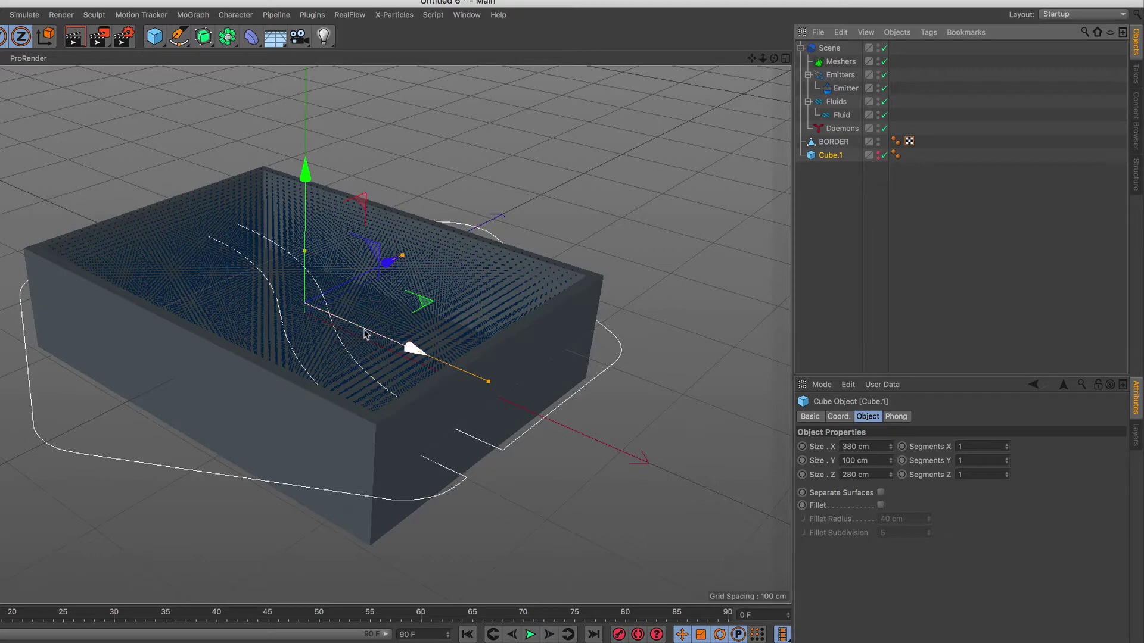
mouse_move(325, 313)
alt+mouse_down()
mouse_move(308, 337)
mouse_move(318, 318)
alt+mouse_up()
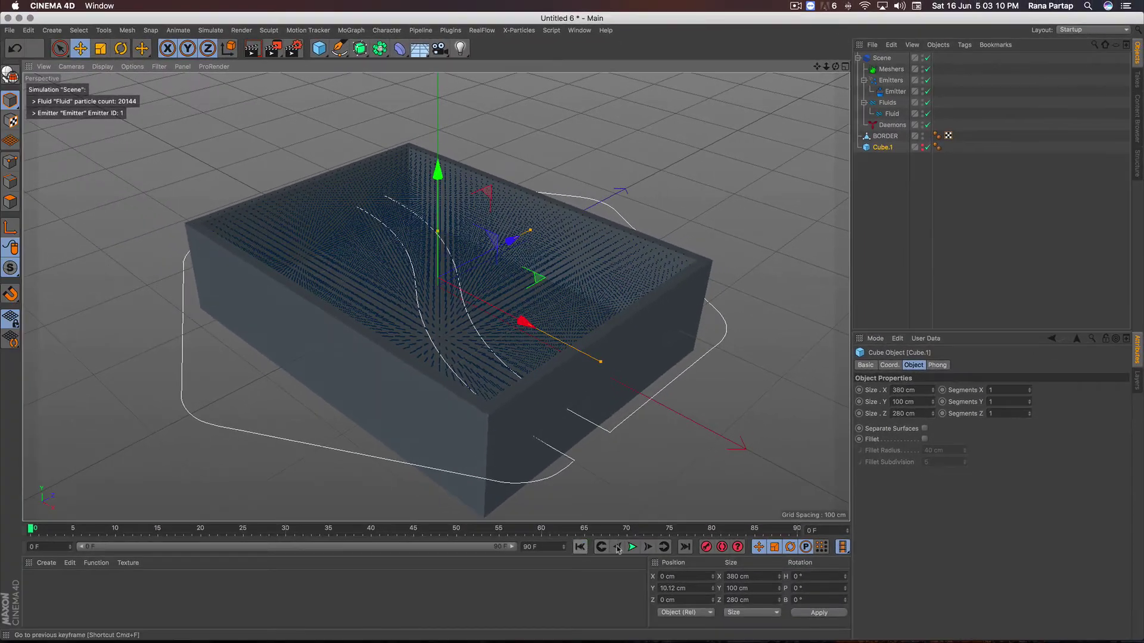
click(633, 546)
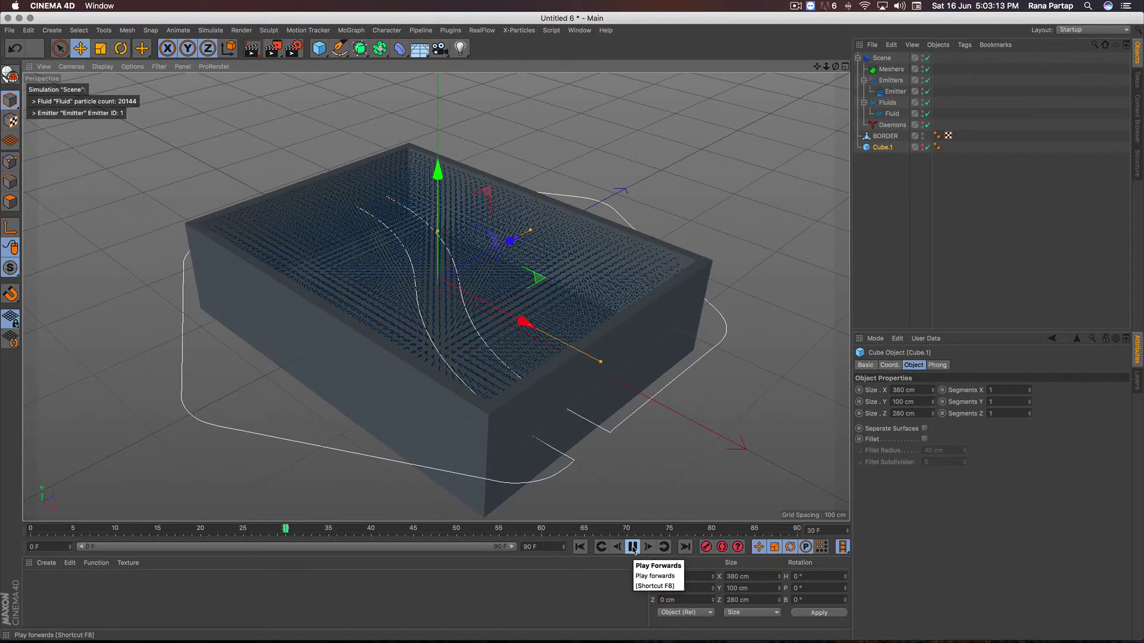
click(633, 547)
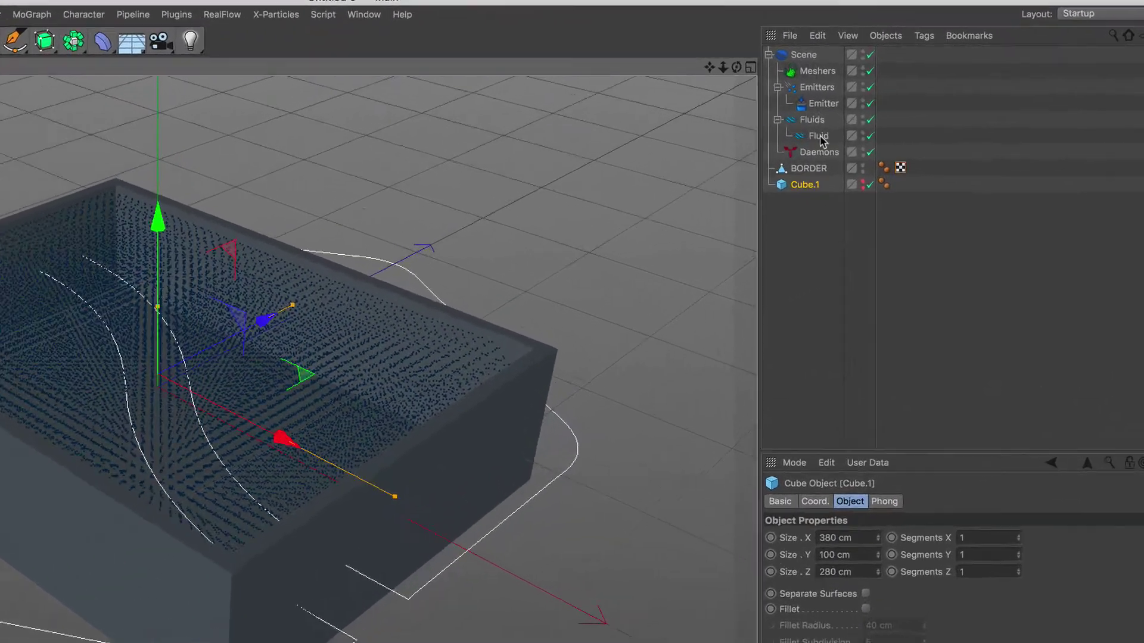
- Set the emitter's Jittering to 0.5 and replay the simulation
click(823, 104)
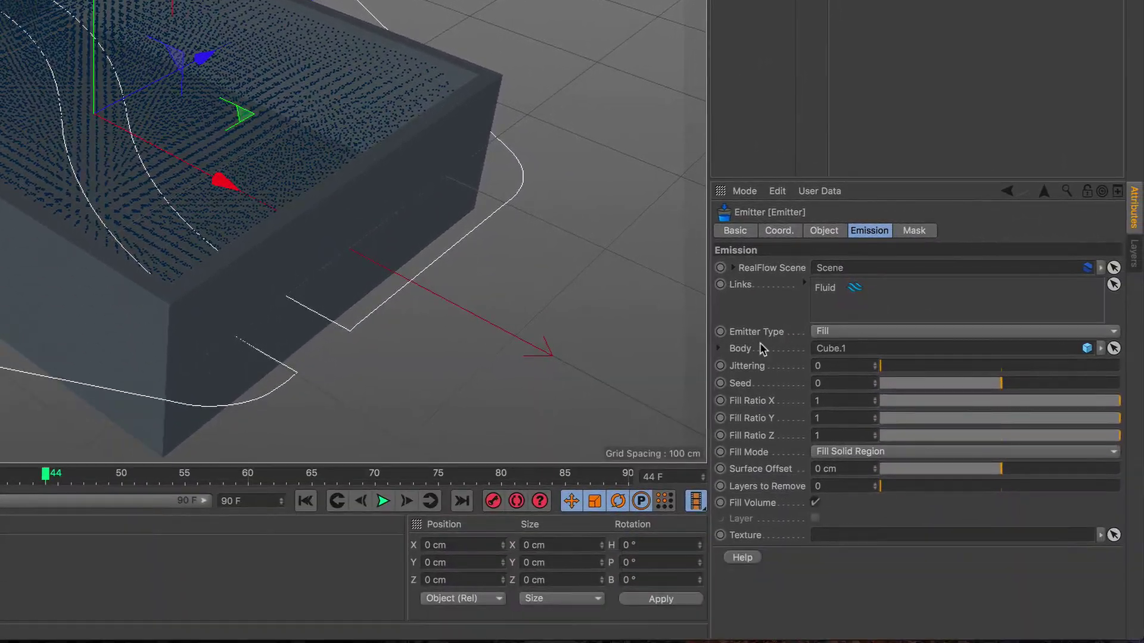
click(840, 365)
text(.5)
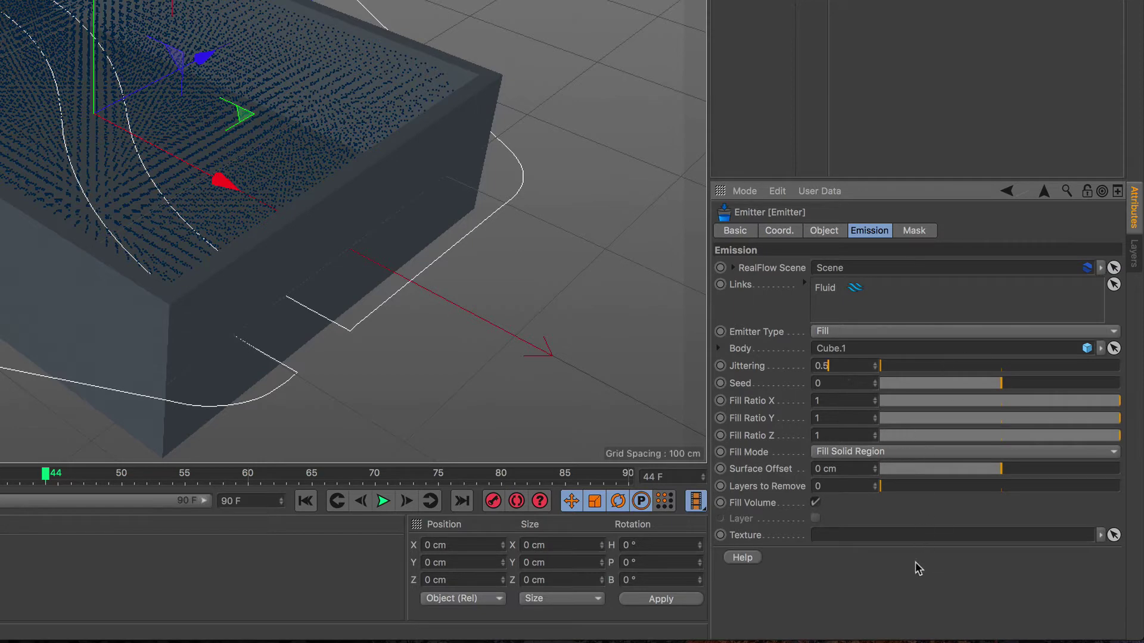
key(Return)
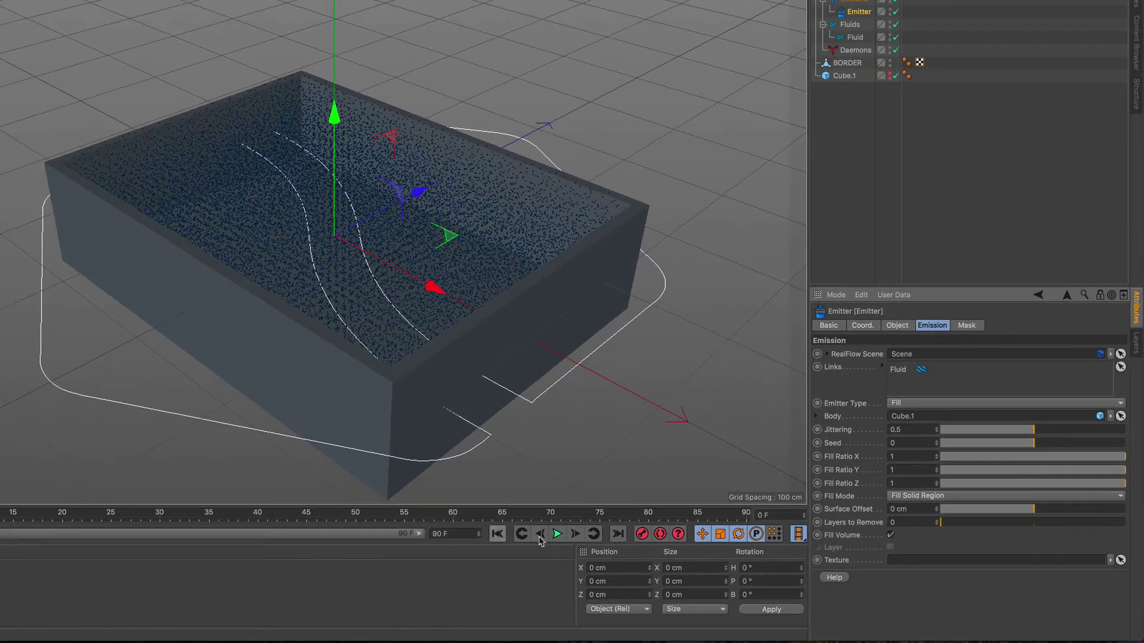
click(557, 534)
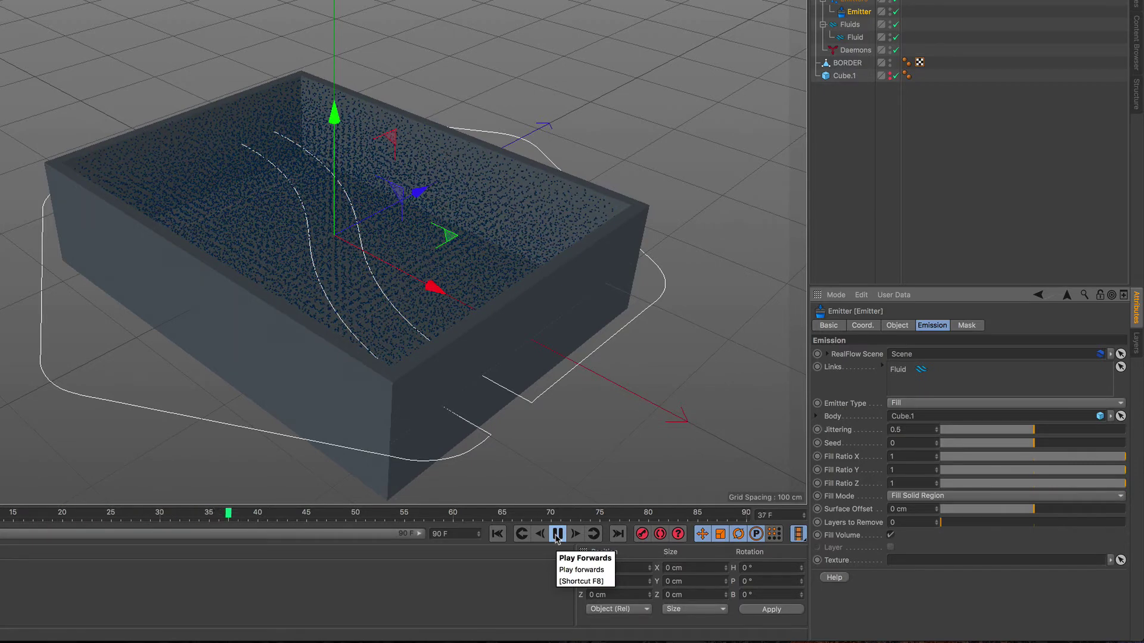
click(557, 534)
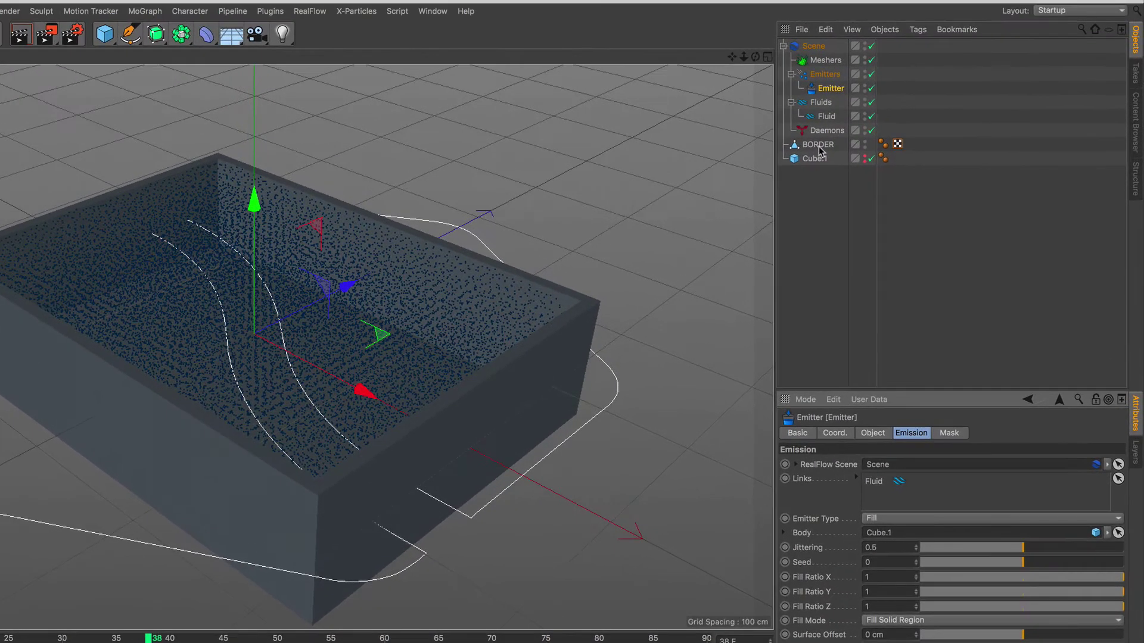
click(816, 146)
- Give BORDER a RealFlow Collider tag and play the simulation to see the splash
click(920, 30)
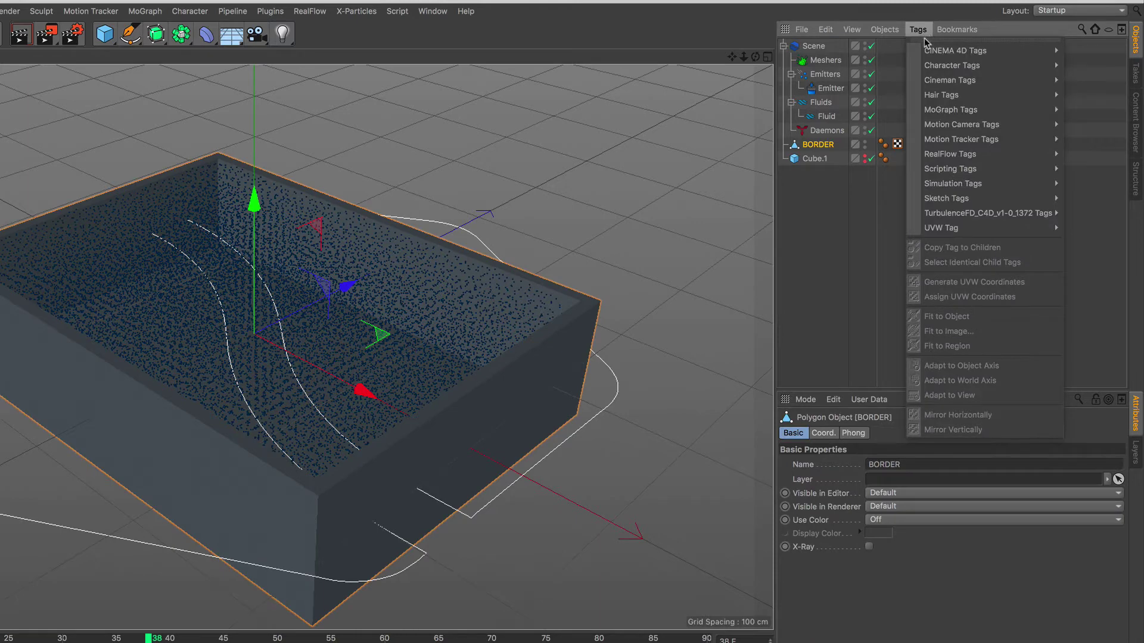
mouse_move(949, 153)
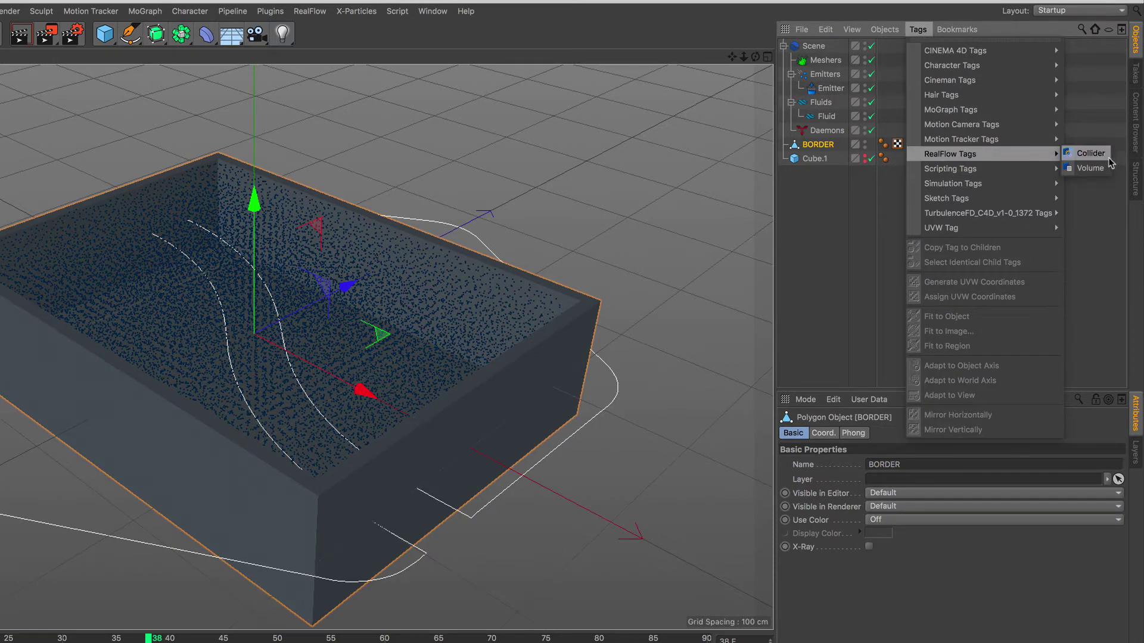
click(1104, 156)
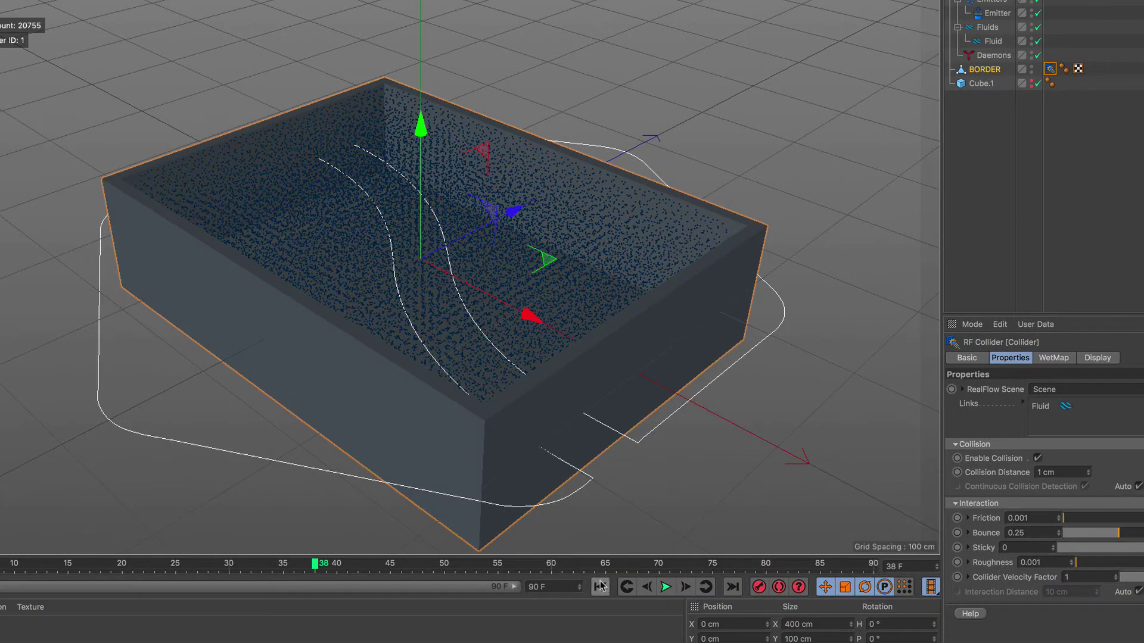
click(666, 587)
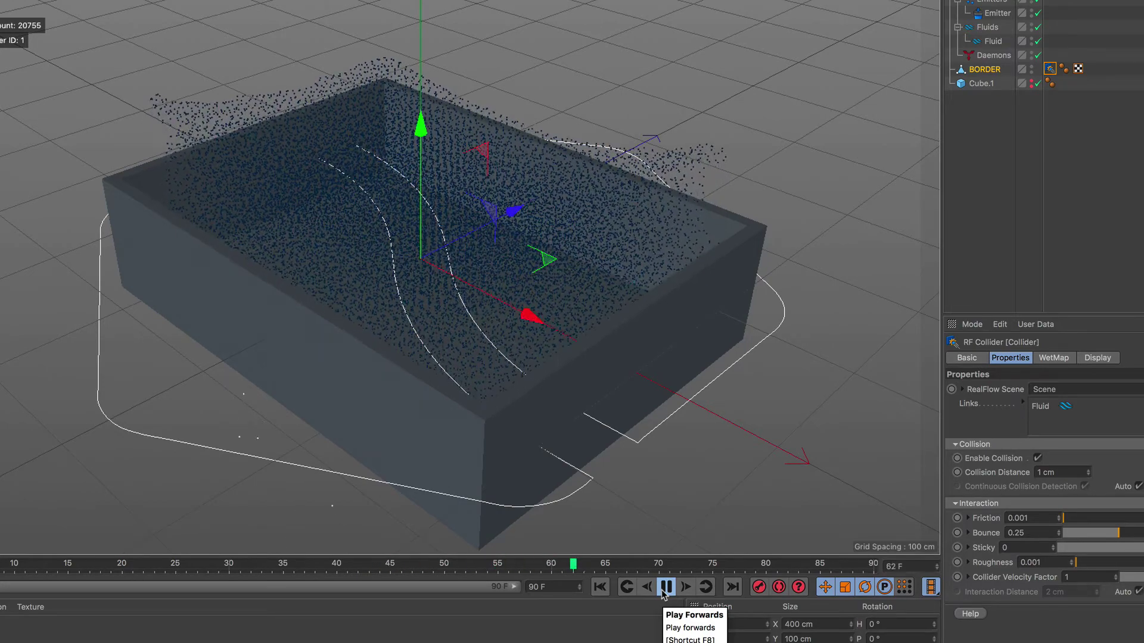
click(665, 587)
- Orbit, zoom and pan to a low side view of the splashing fluid
click(432, 329)
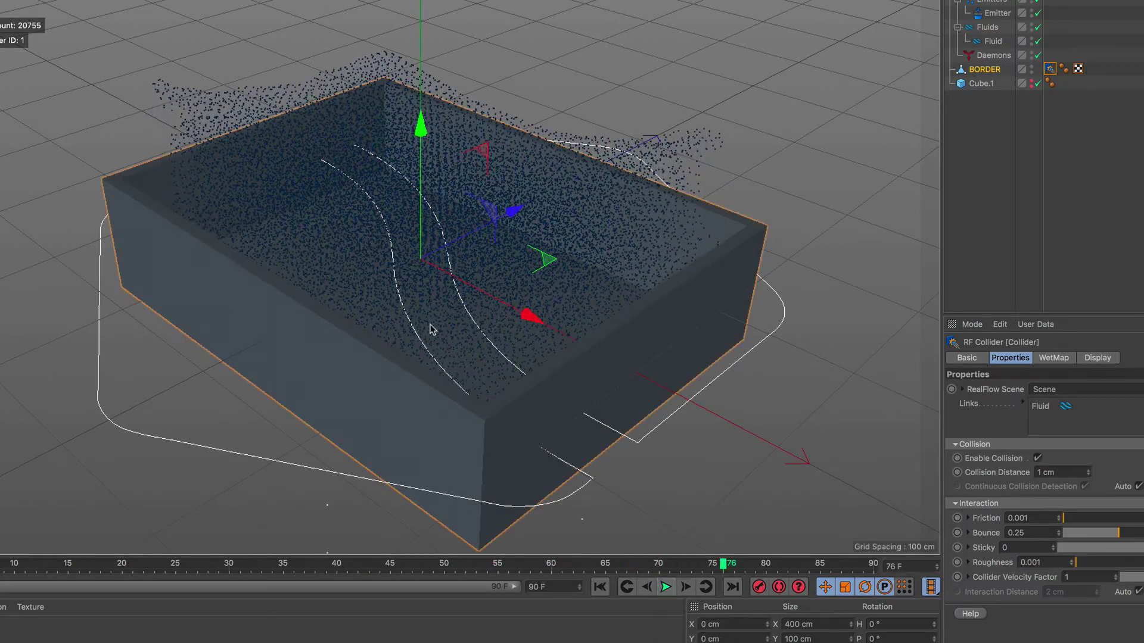
mouse_move(432, 329)
alt+mouse_down()
mouse_move(488, 222)
mouse_move(684, 205)
mouse_move(613, 235)
mouse_move(407, 248)
alt+mouse_up()
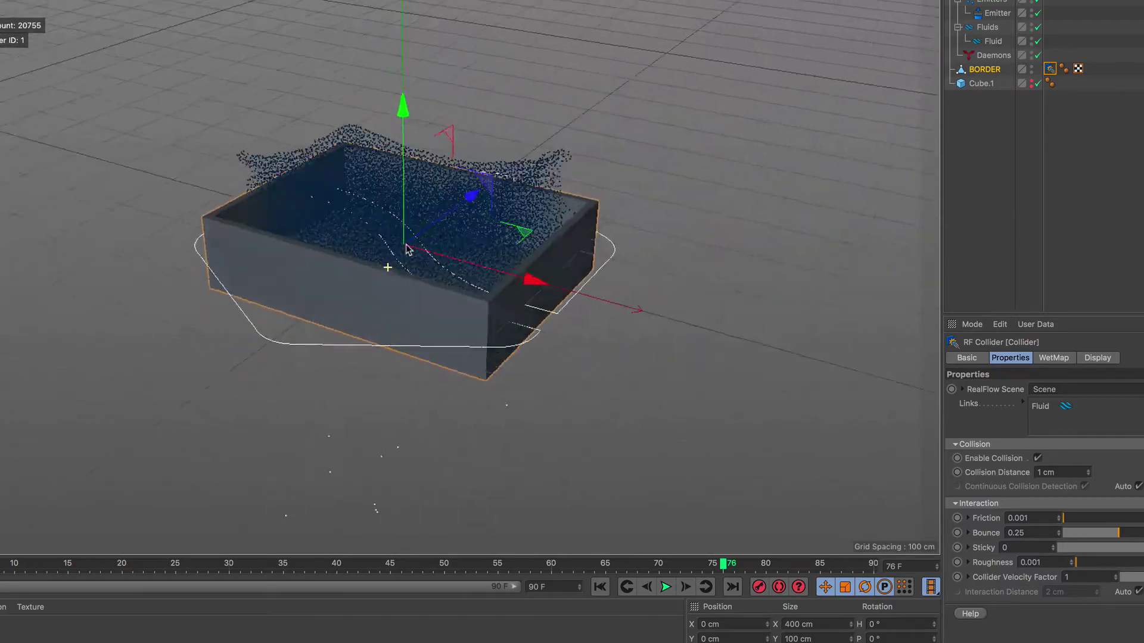
scroll(408, 248, up, 1)
scroll(399, 235, up, 2)
scroll(407, 208, up, 1)
scroll(407, 210, up, 1)
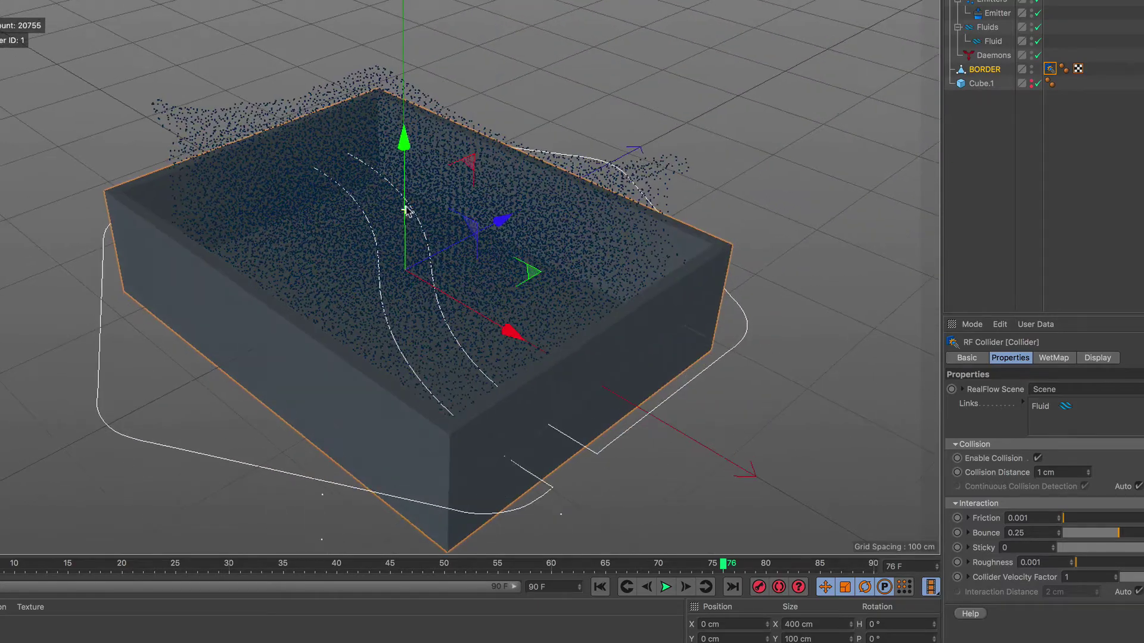
alt+middle_drag(406, 210, 432, 207)
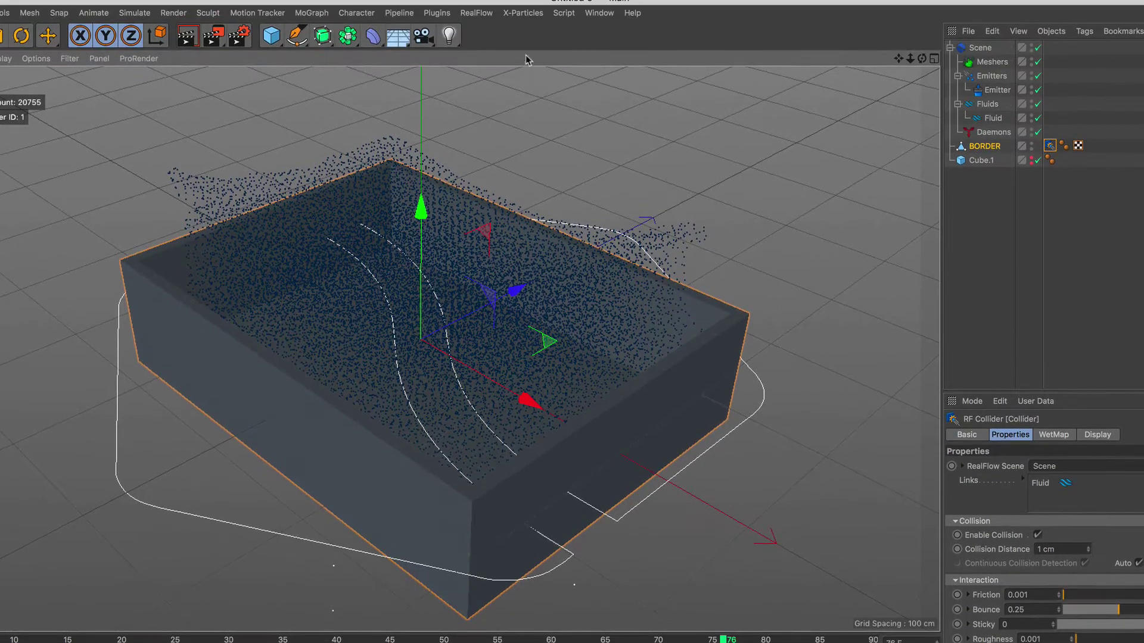
- Add a 981 cm Gravity daemon and replay to frame 68 to watch particles settle
click(477, 13)
mouse_move(491, 63)
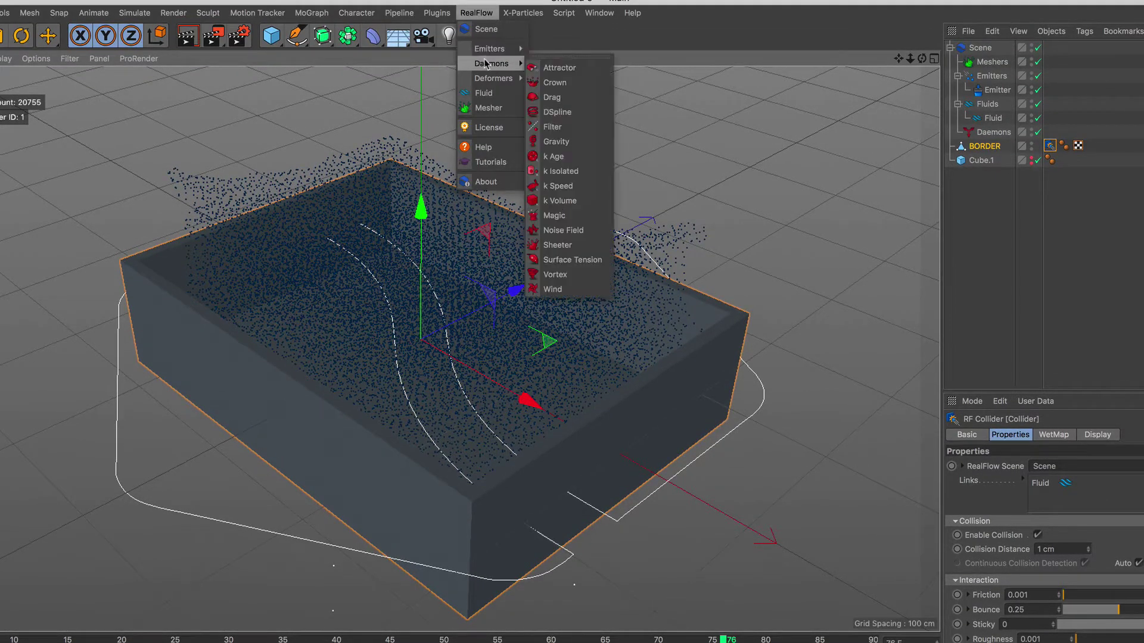
click(584, 143)
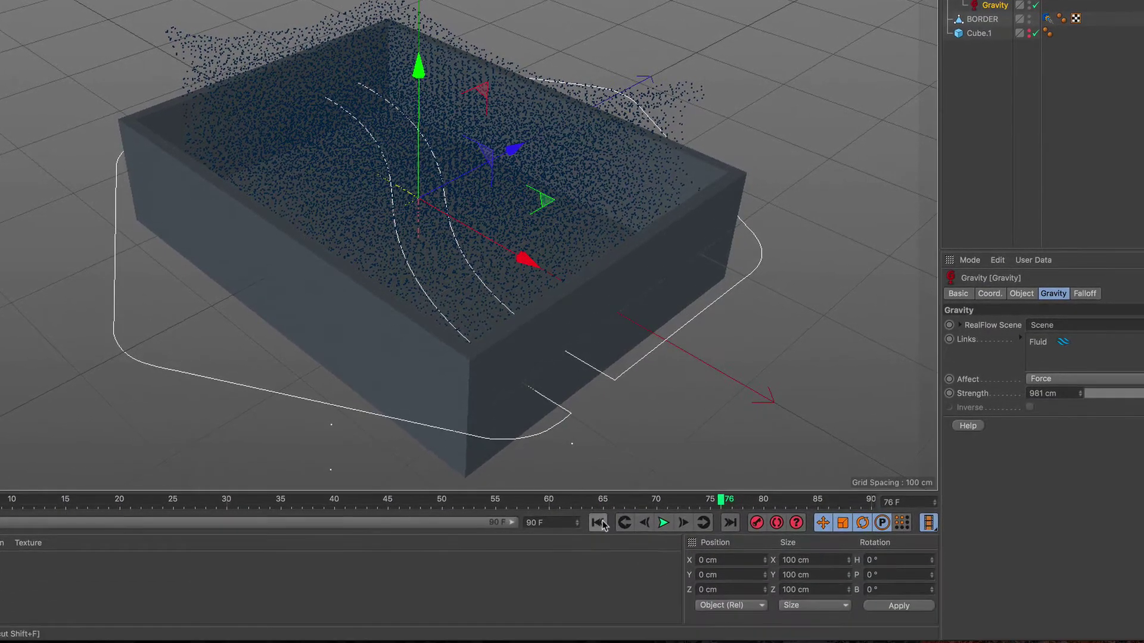
click(597, 522)
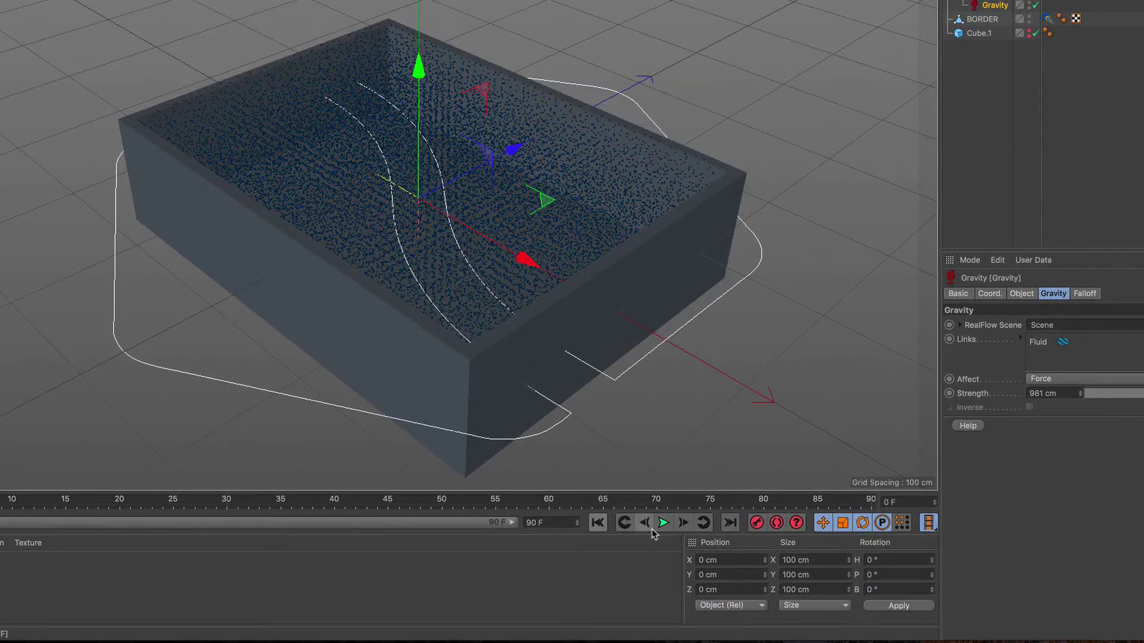
click(665, 522)
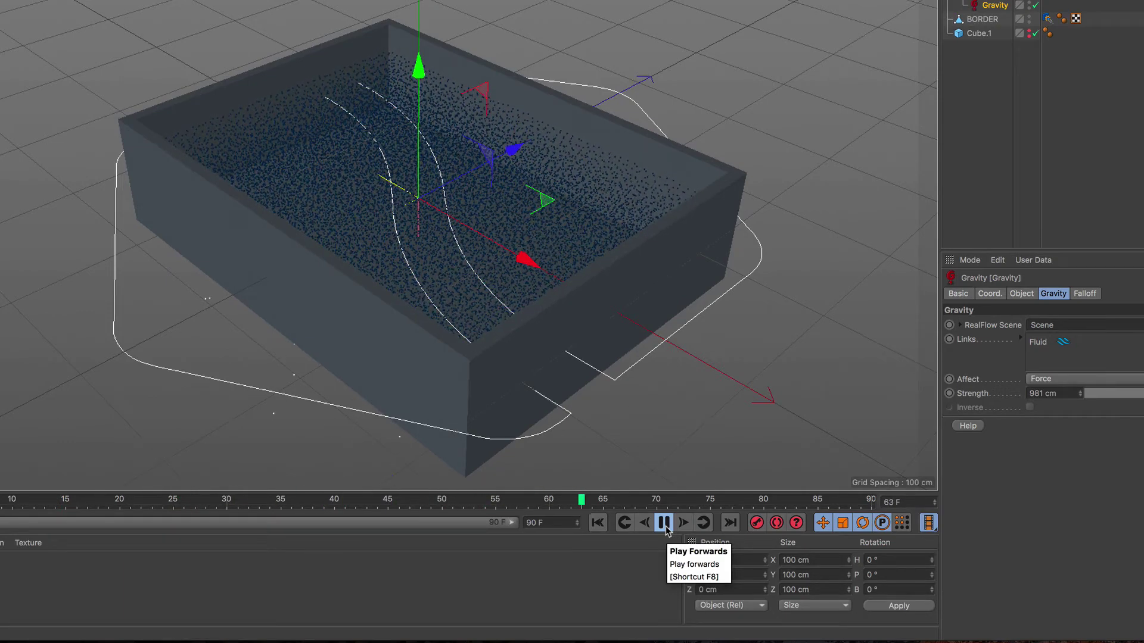
click(664, 523)
scroll(463, 253, down, 3)
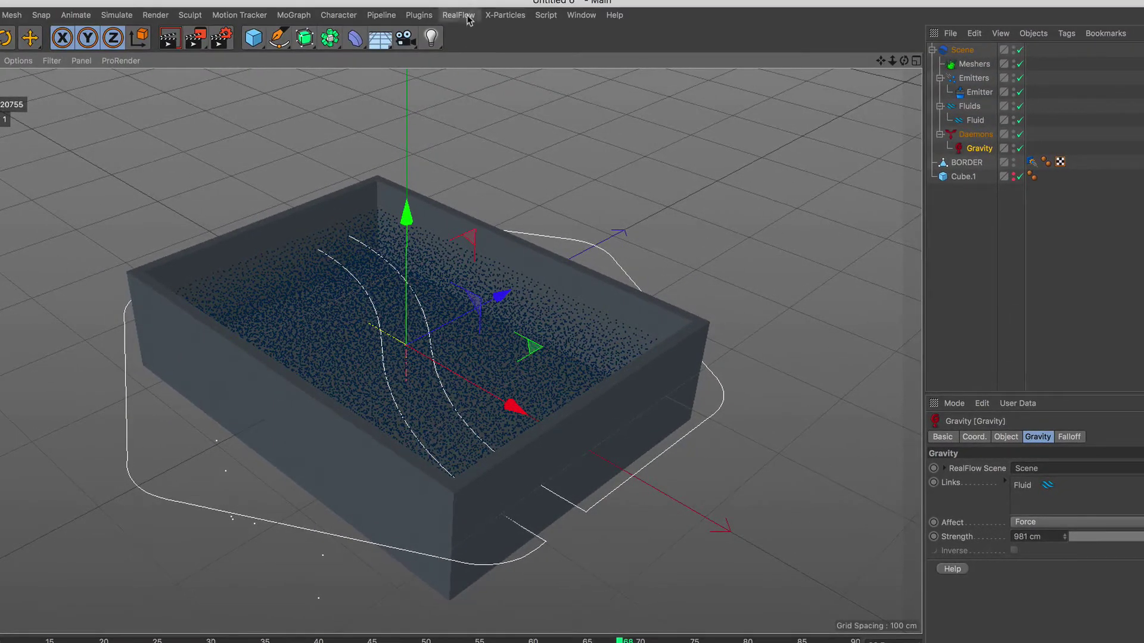
- Add a RealFlow Mesher, build the fluid mesh, and preview it on playback
click(468, 16)
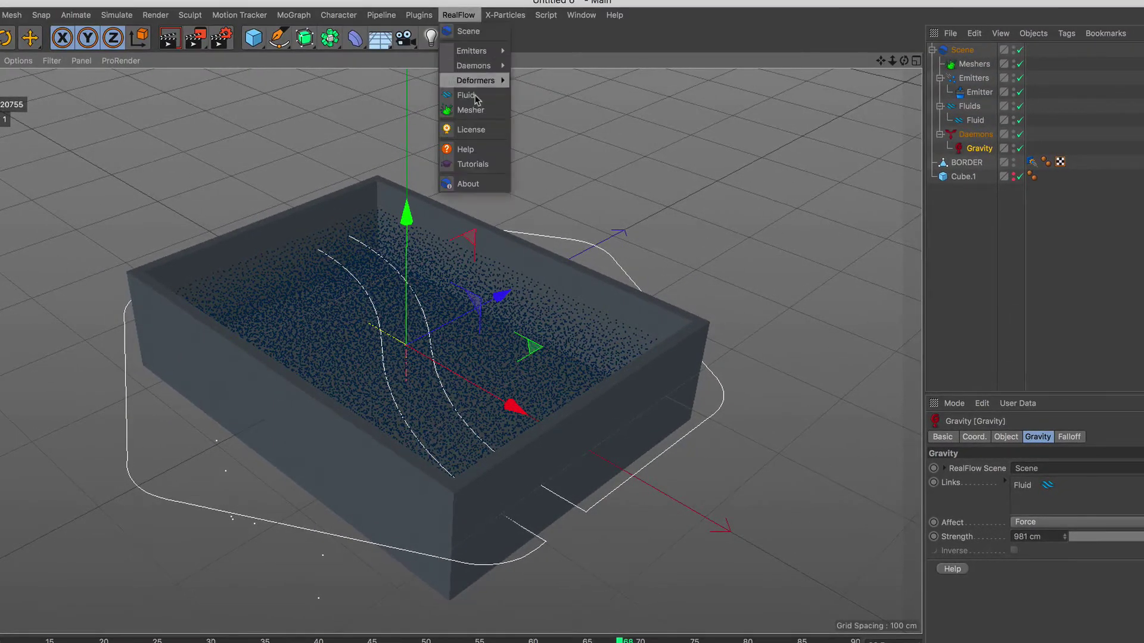
click(489, 110)
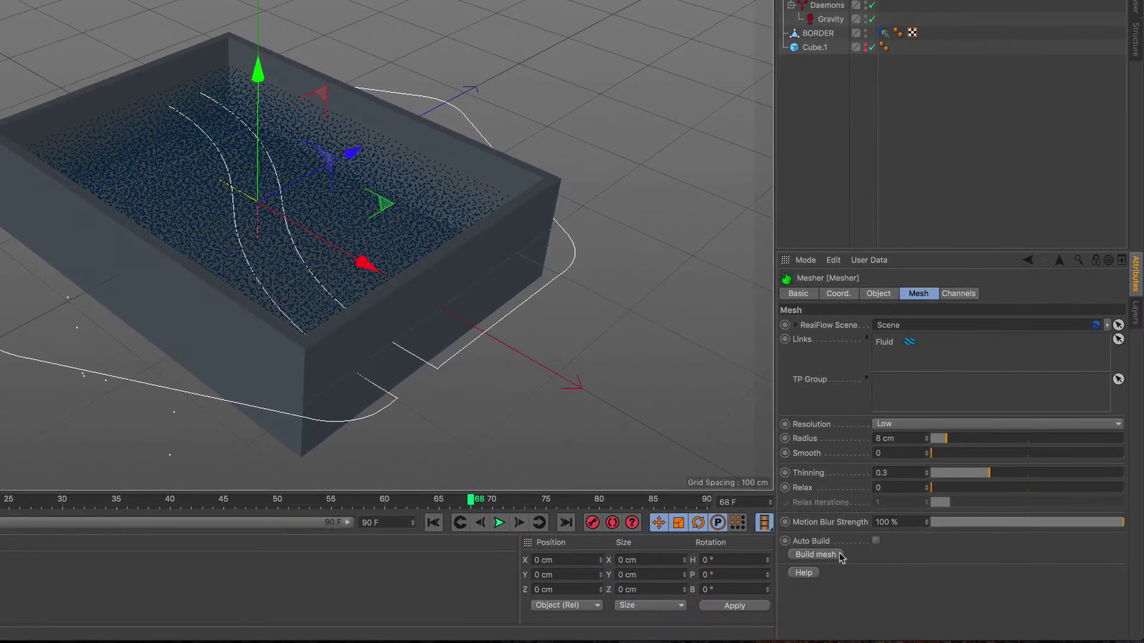
click(832, 558)
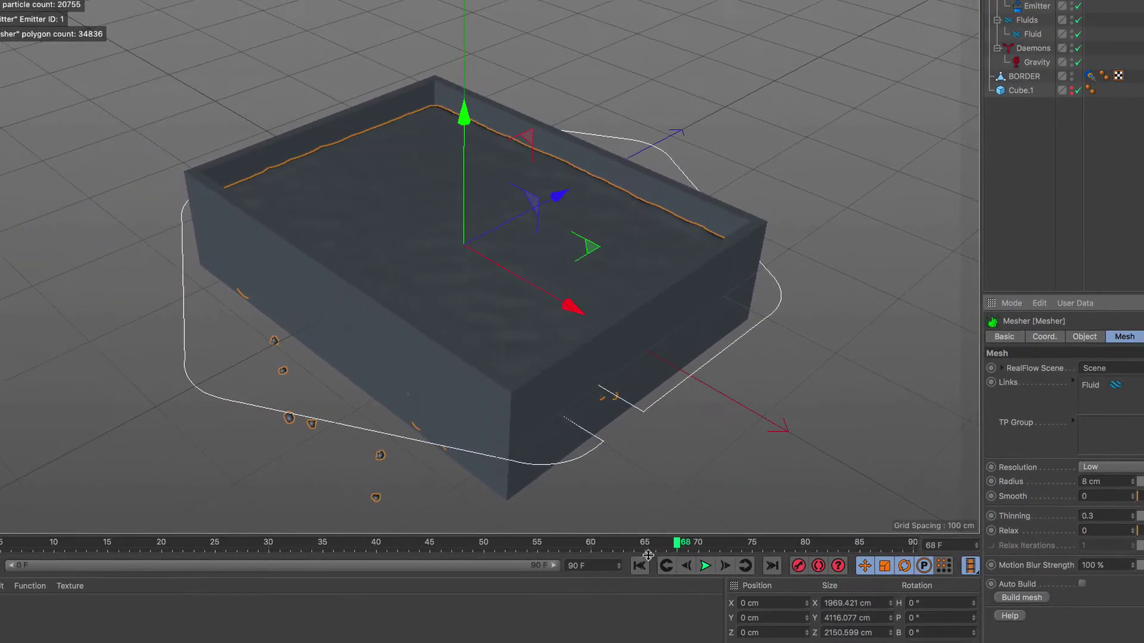
click(705, 566)
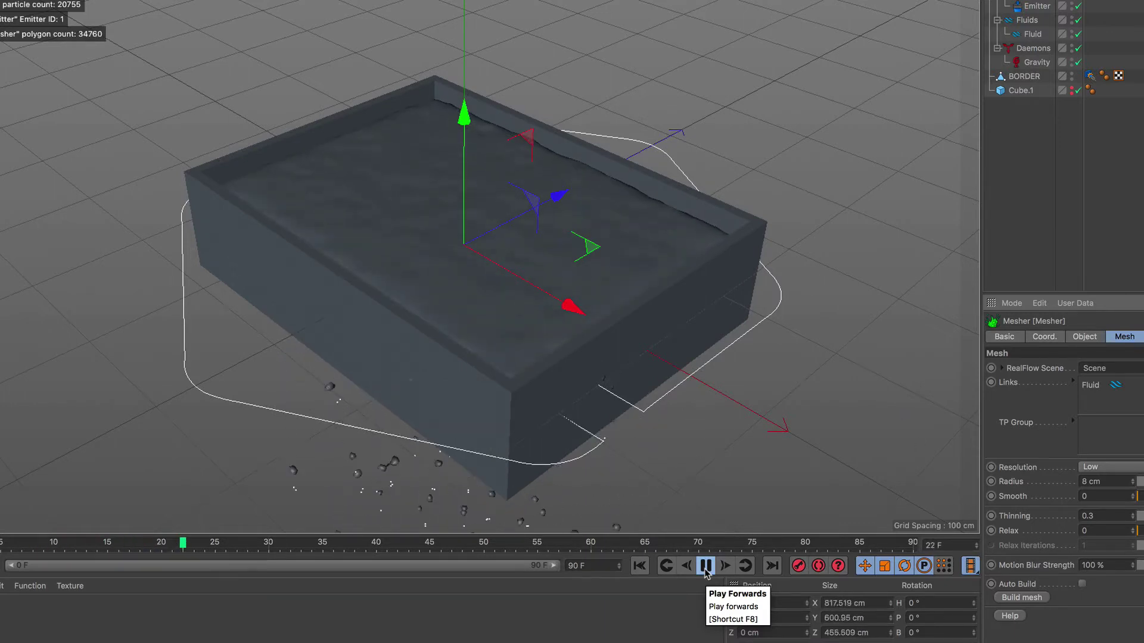
click(705, 567)
click(642, 567)
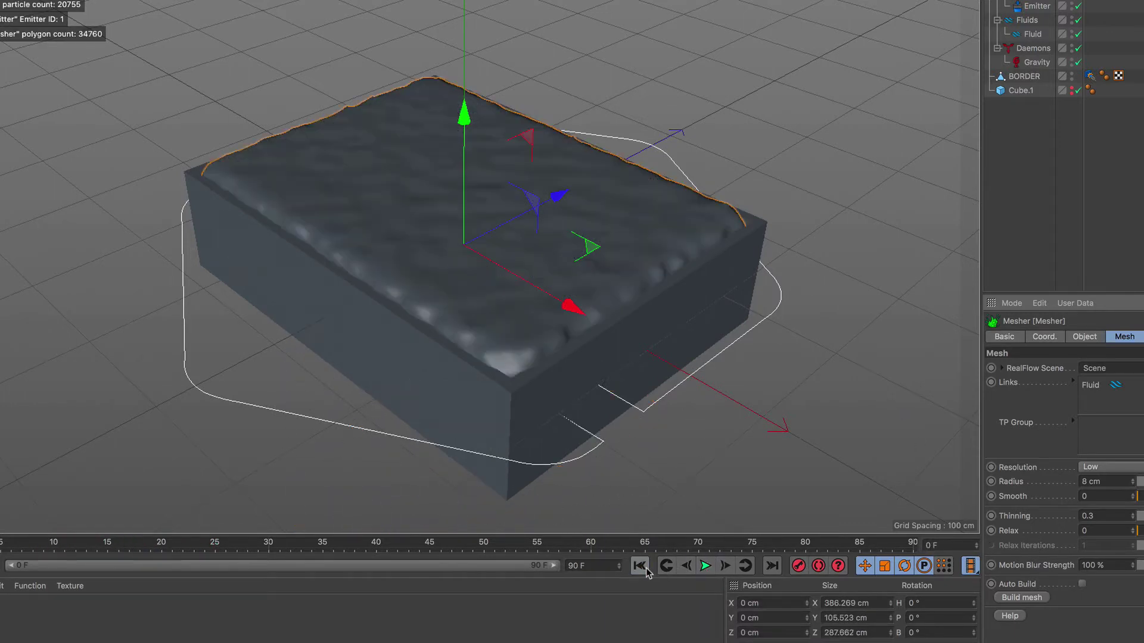
- Narrow Cube.1 to 370.923 cm wide and replay the meshed fluid to frame 42
click(1013, 92)
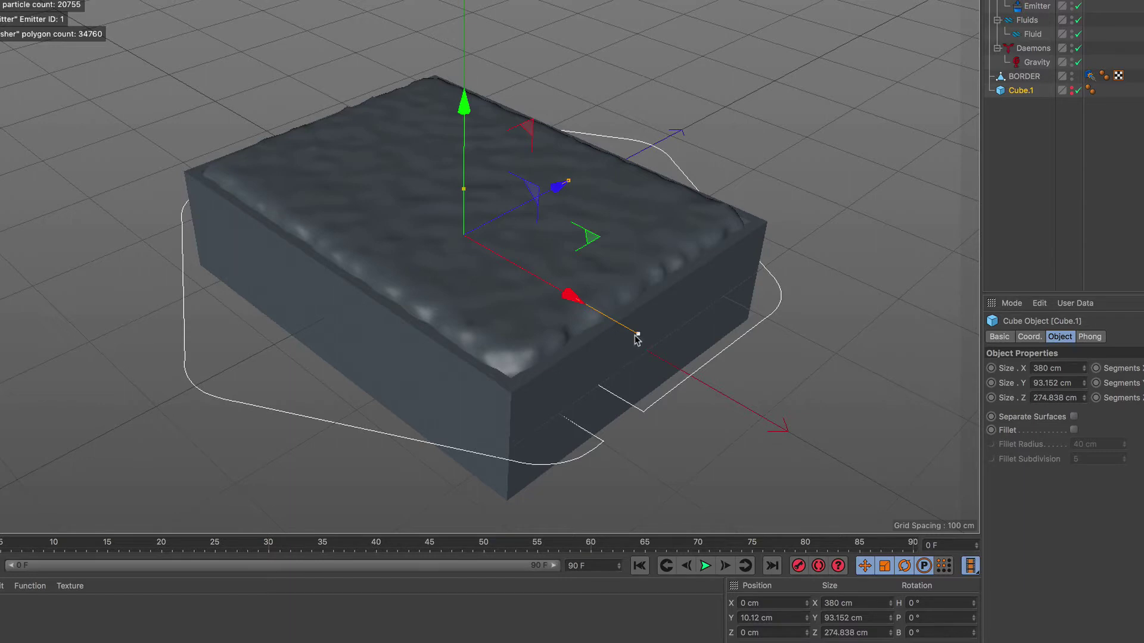
drag(637, 339, 635, 337)
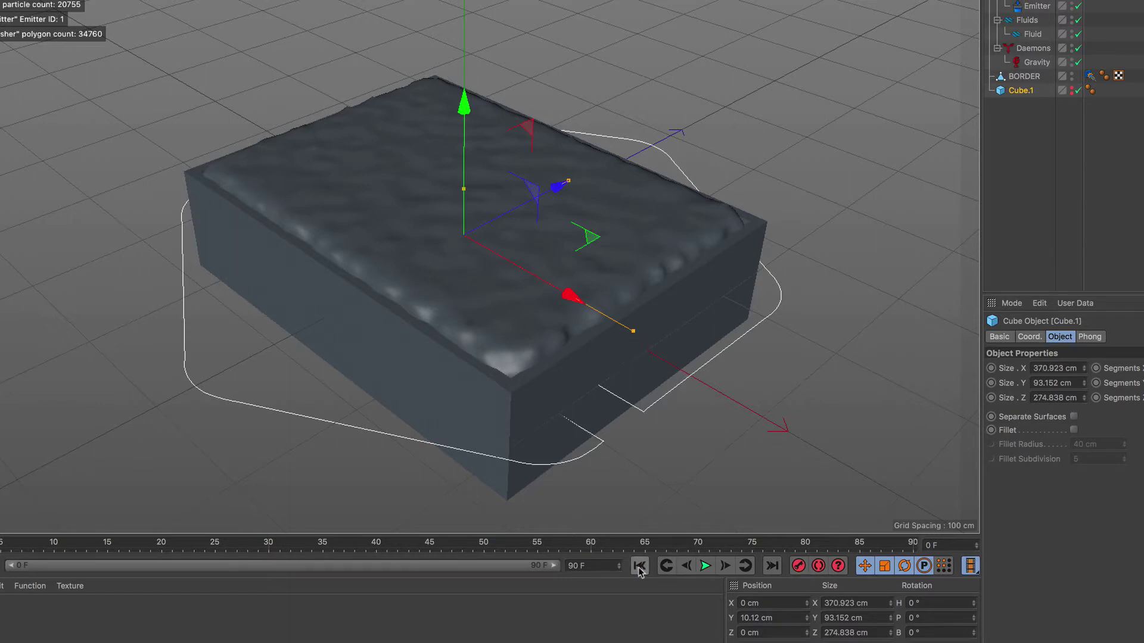
click(706, 566)
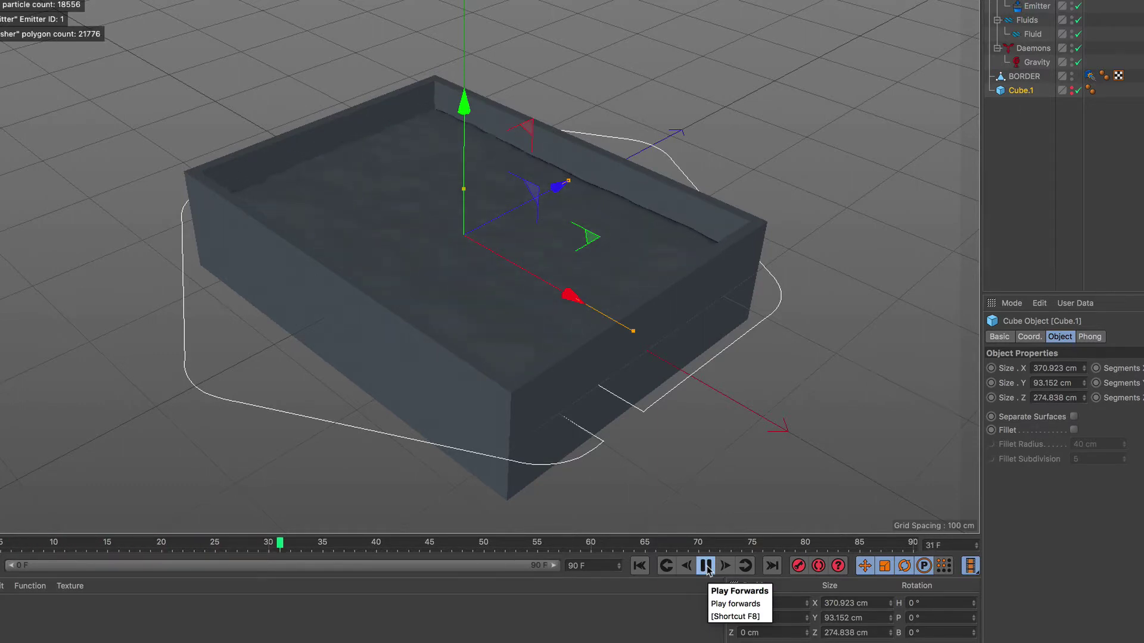
click(707, 569)
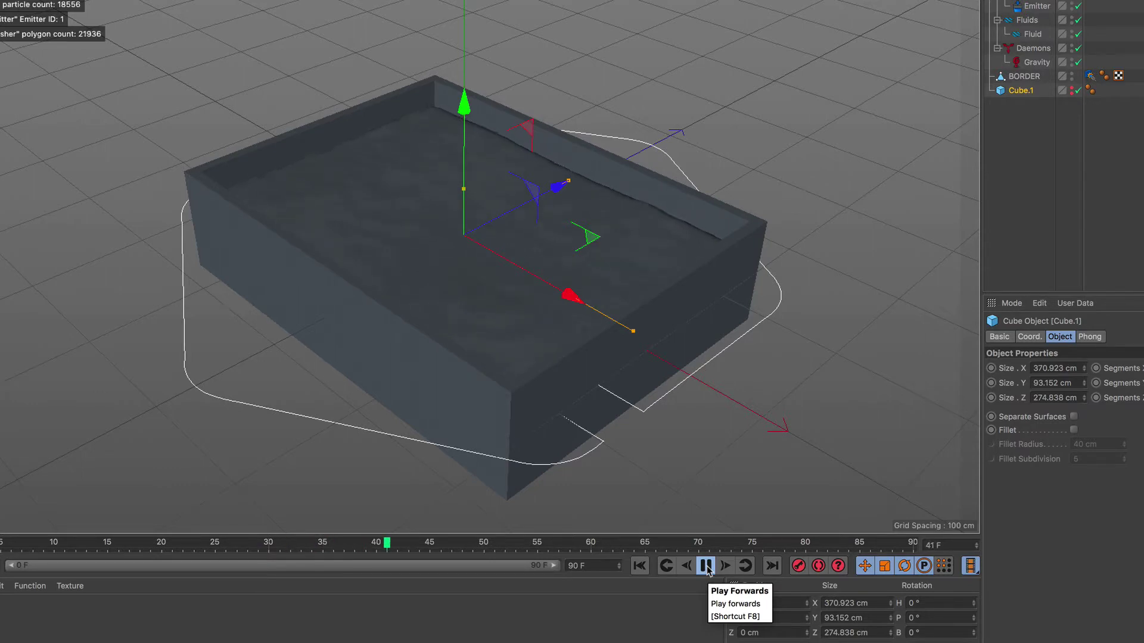
scroll(500, 253, down, 1)
scroll(500, 262, down, 2)
middle_drag(500, 271, 490, 274)
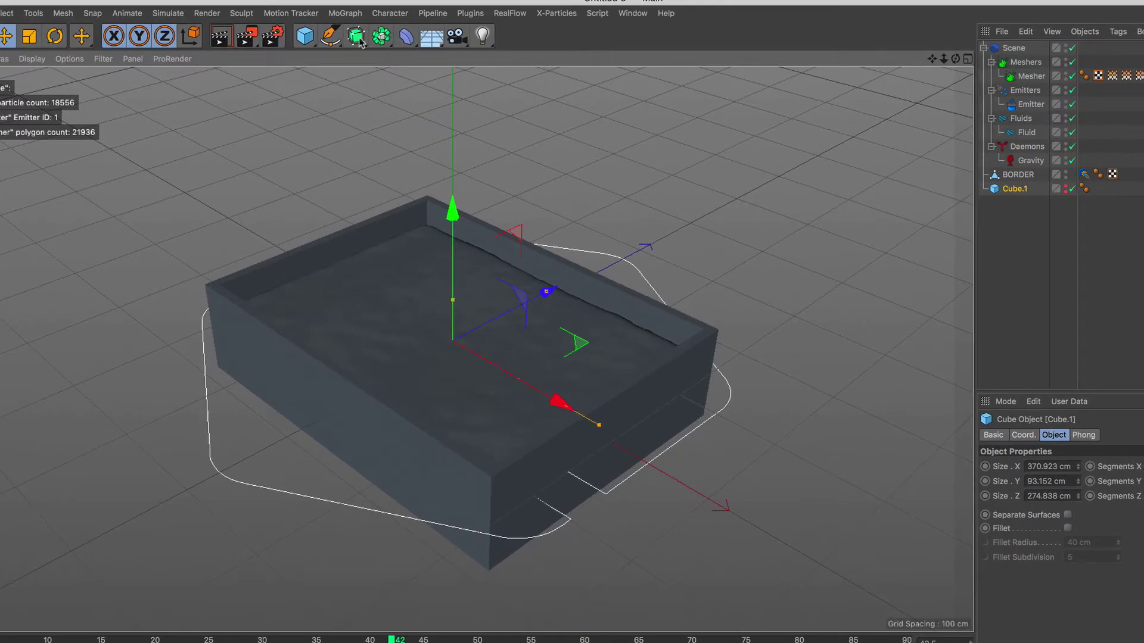
- Add a MoText object with the font set to Proxima Nova Black
click(361, 13)
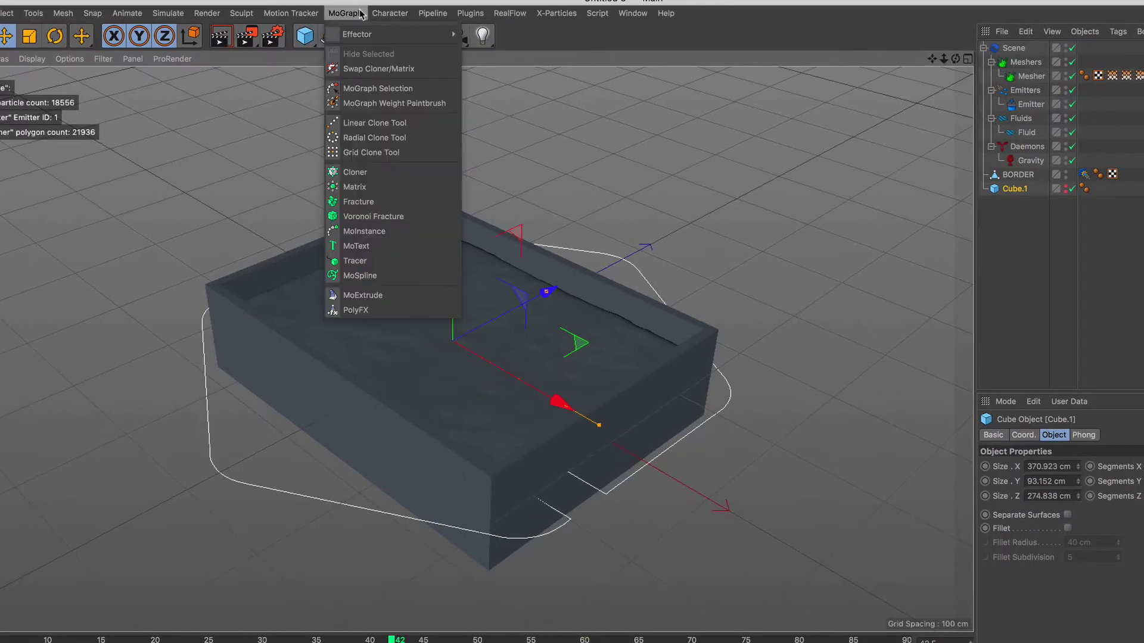
click(407, 246)
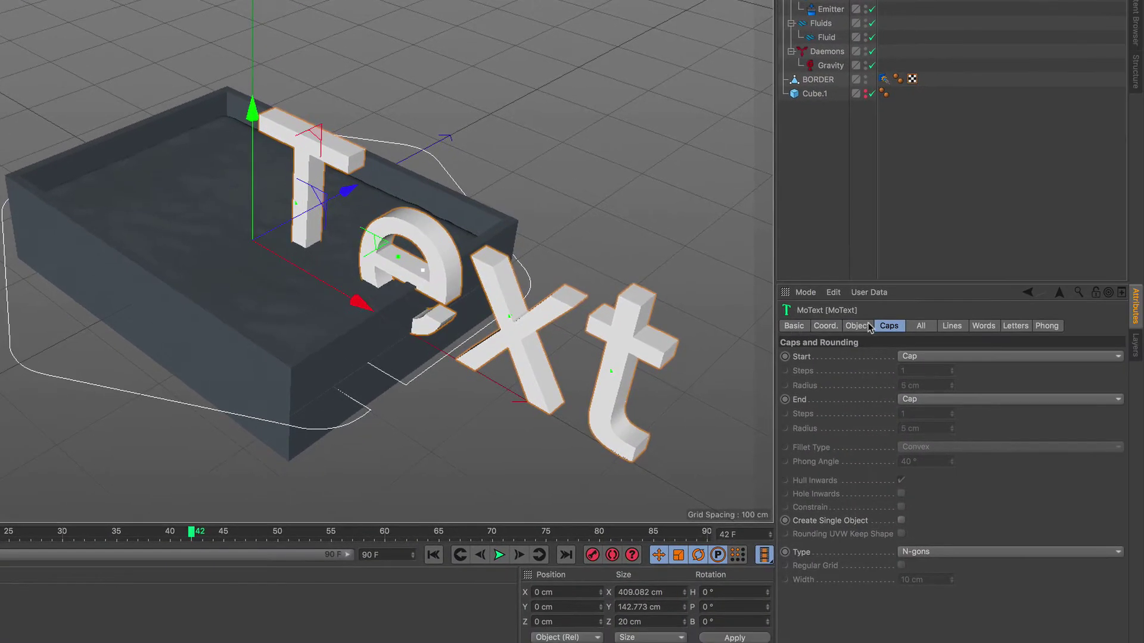
click(855, 325)
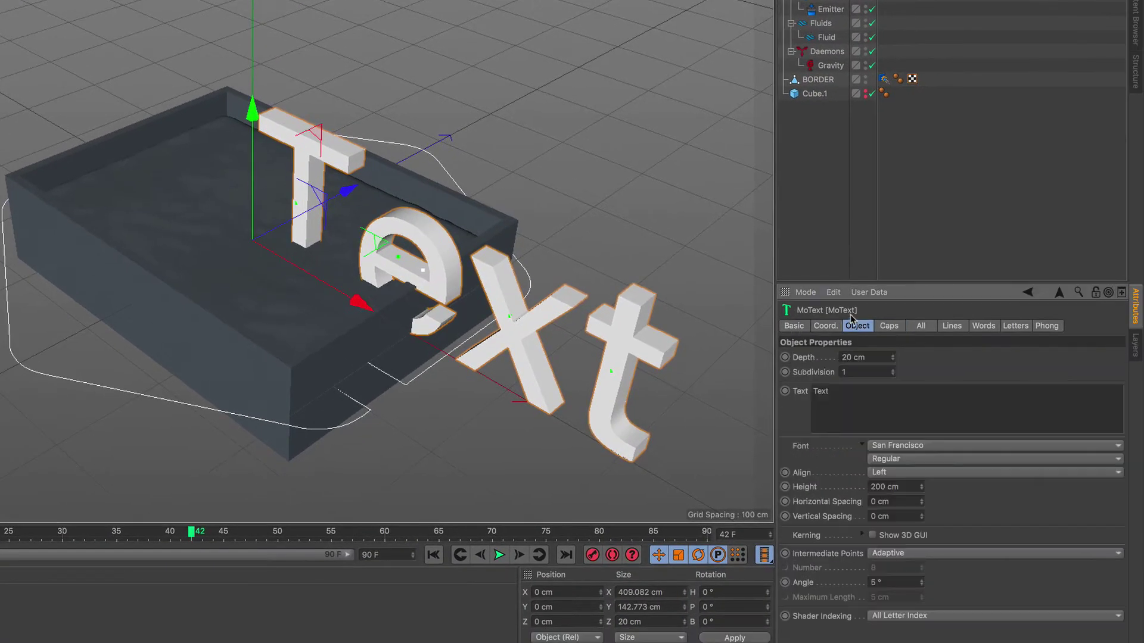
click(925, 451)
click(938, 220)
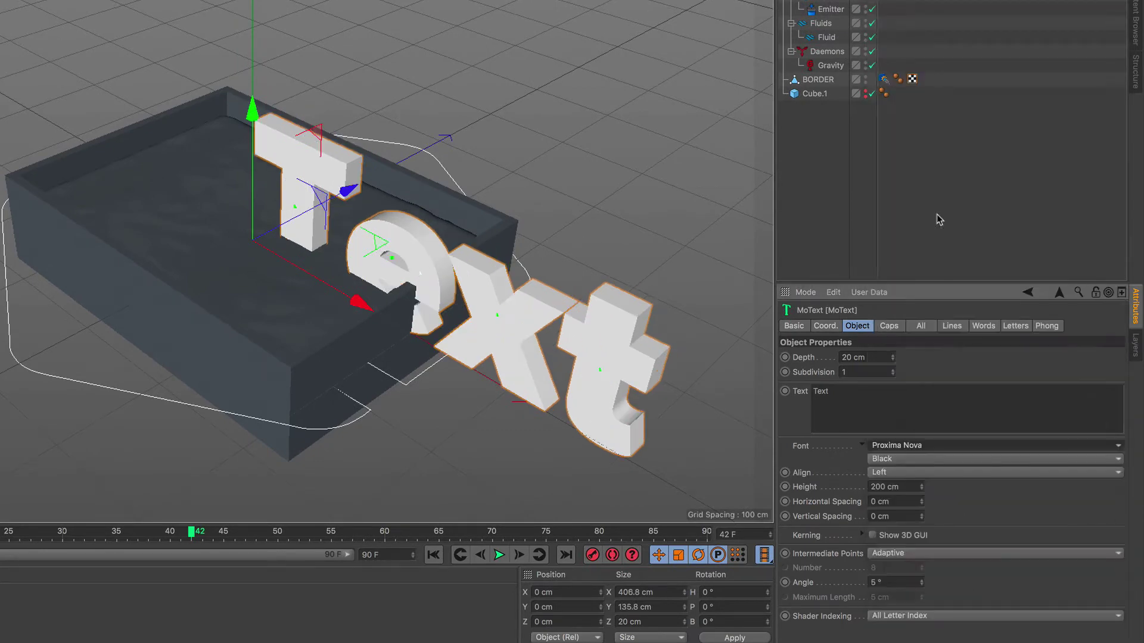
- Set the text to ABCD, middle-aligned, with a 100 cm height
click(844, 392)
text(ABCD)
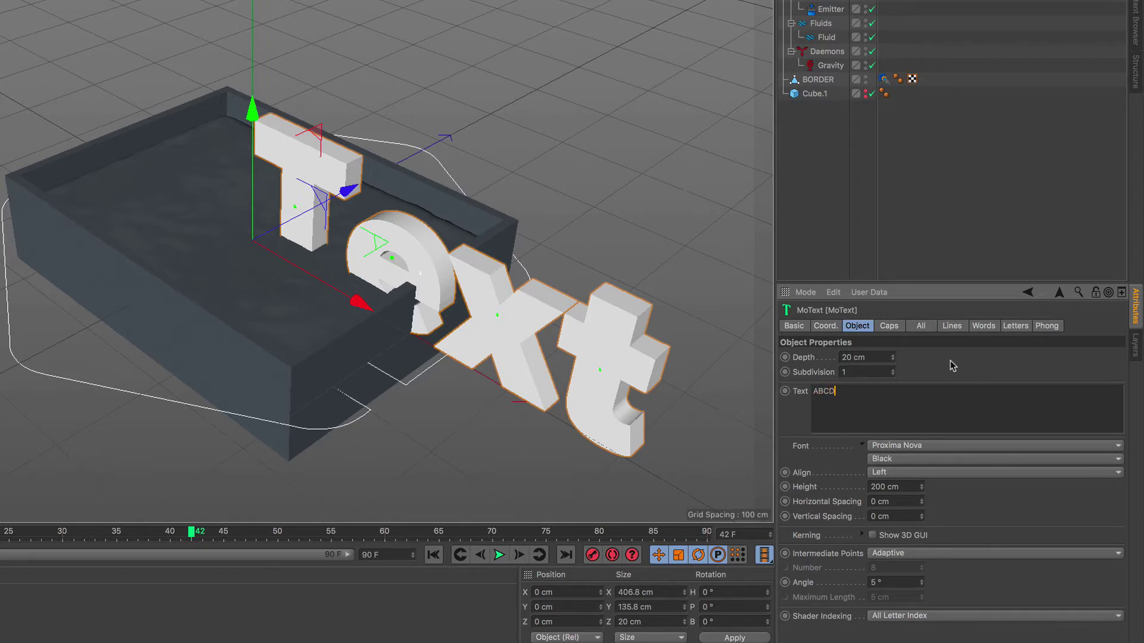
click(952, 368)
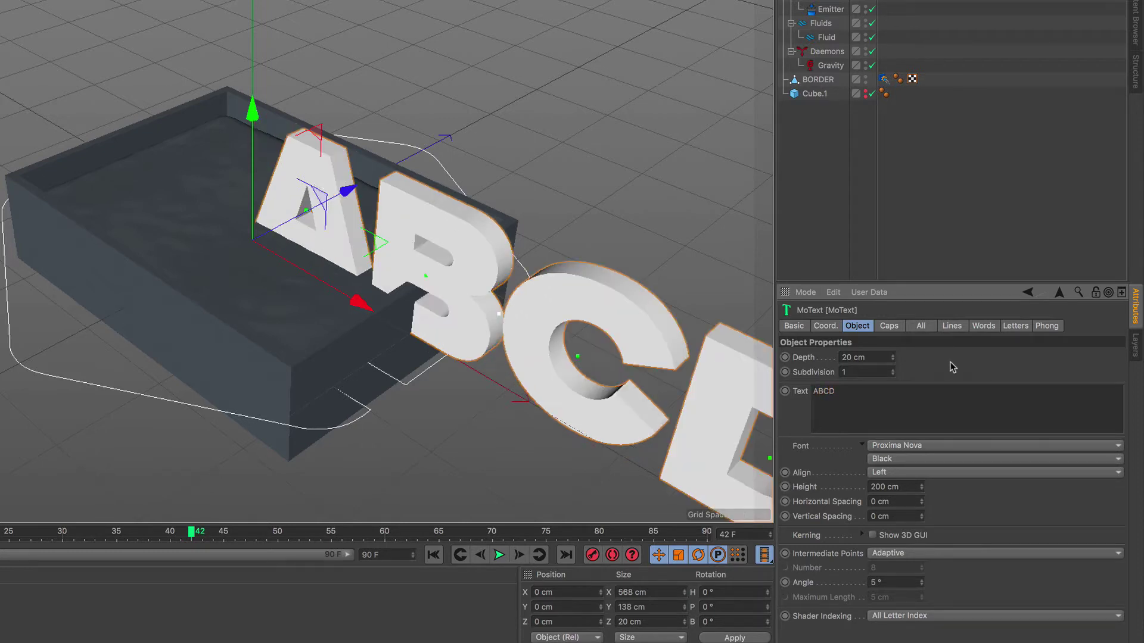
click(942, 476)
click(934, 502)
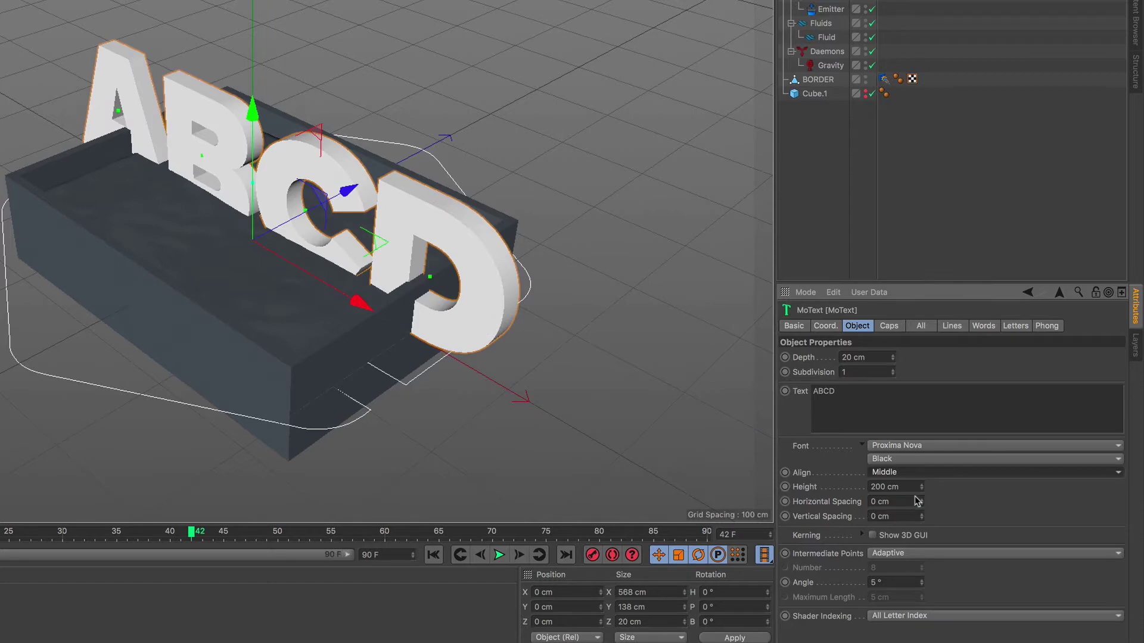
click(874, 487)
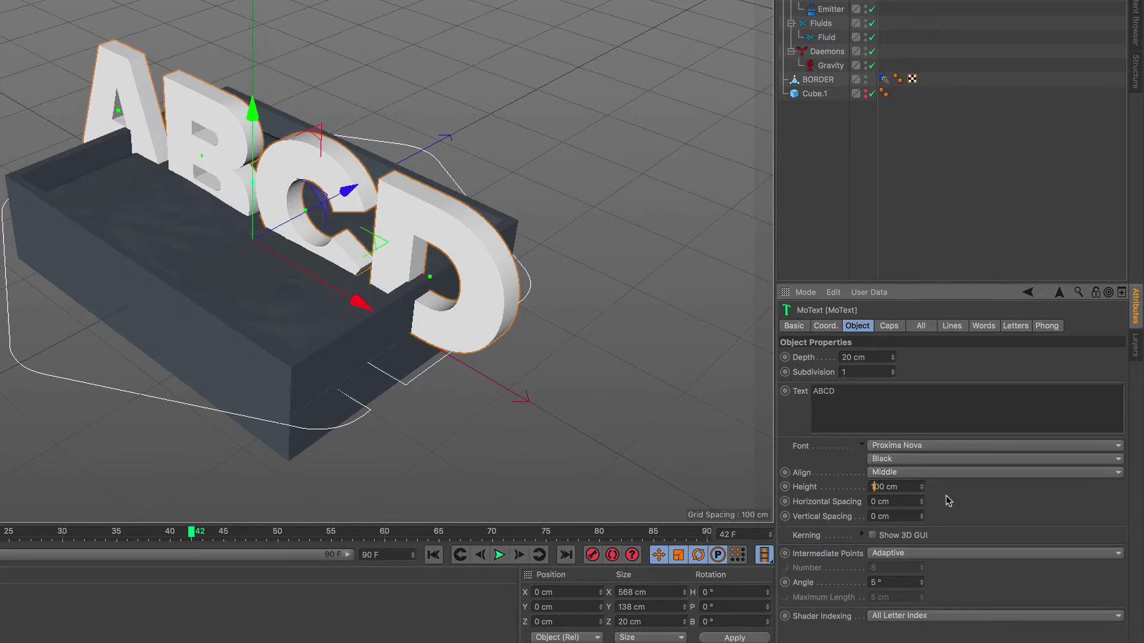
key(Return)
- Lift the ABCD text above the pool to Y 77.138 cm and increase its height to 120 cm
alt+drag(269, 294, 281, 201)
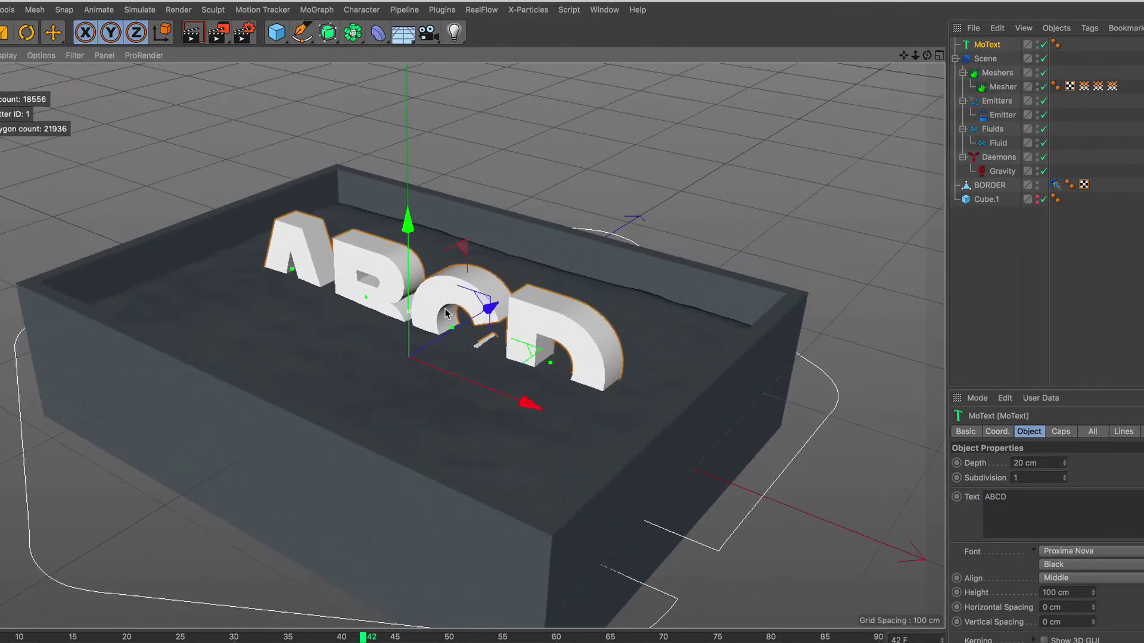
drag(431, 243, 429, 113)
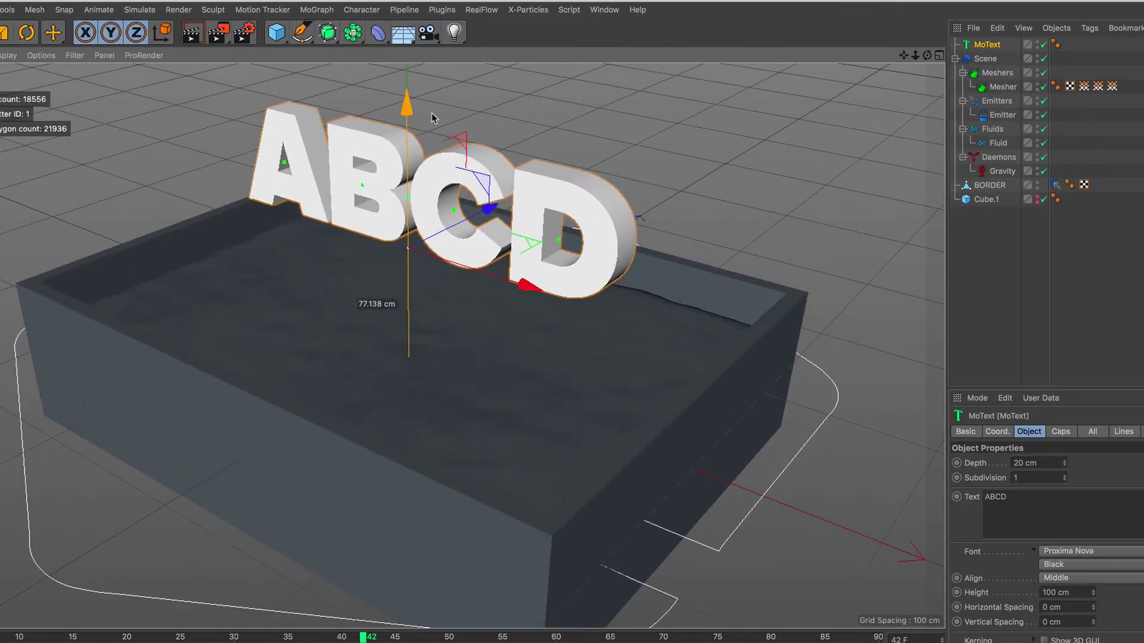
scroll(437, 153, up, 3)
mouse_move(436, 154)
alt+mouse_down()
mouse_move(409, 188)
mouse_move(475, 243)
alt+mouse_up()
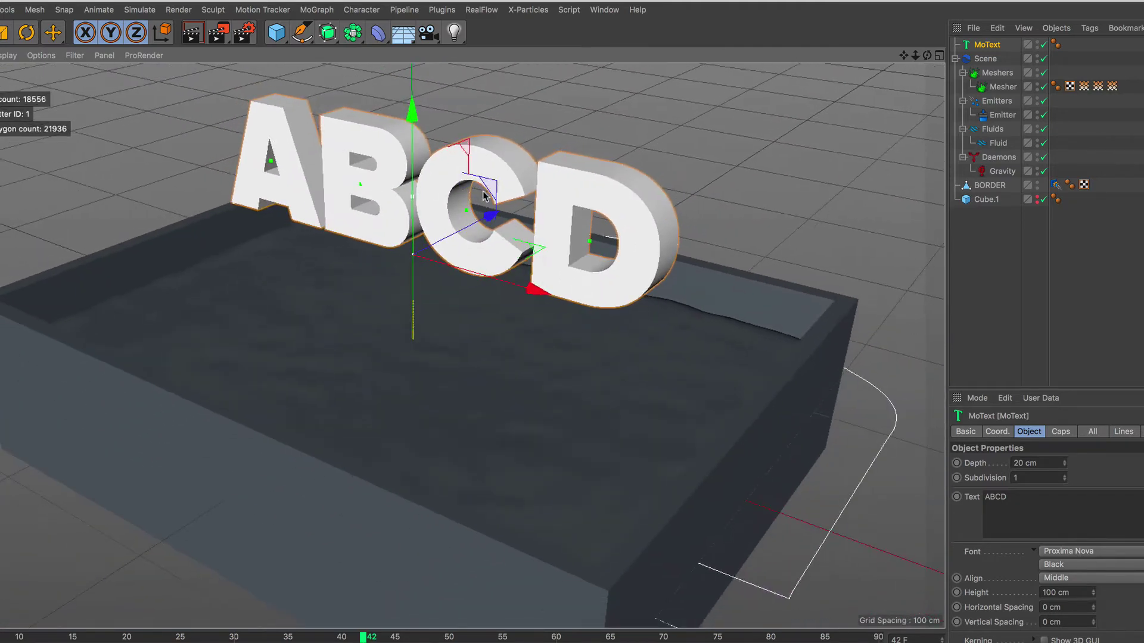
scroll(475, 242, down, 2)
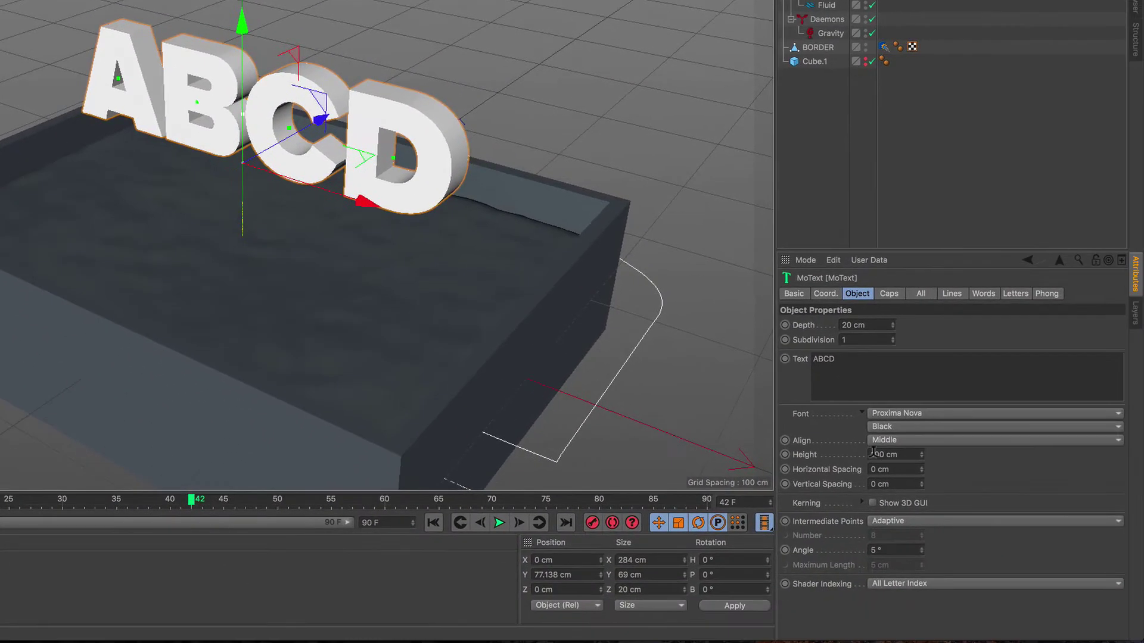
click(874, 454)
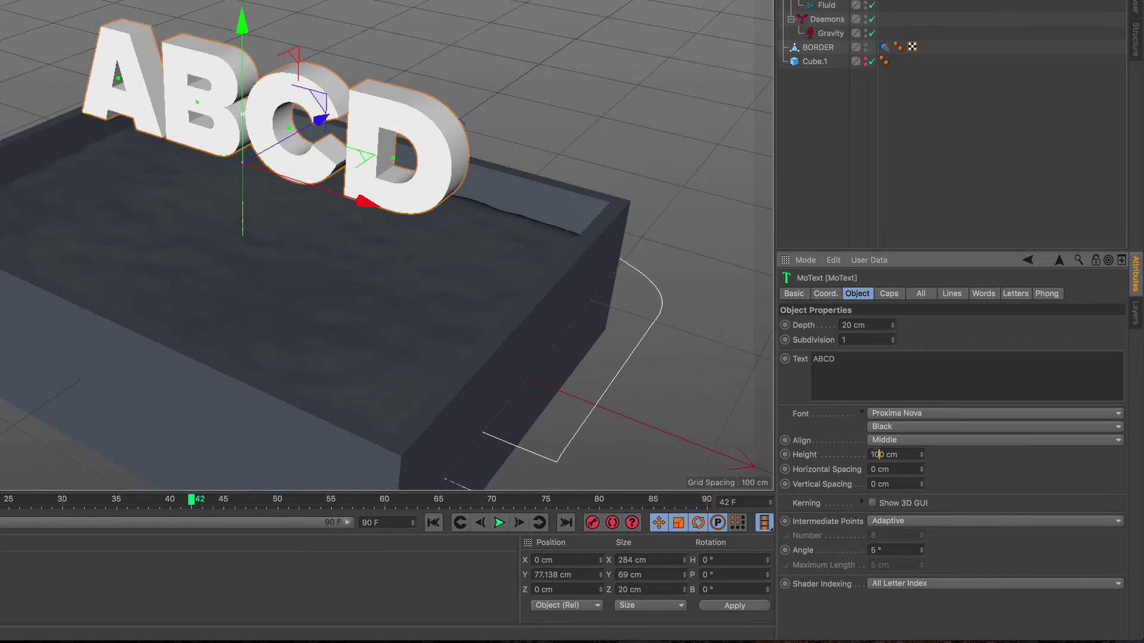
text(120)
key(Return)
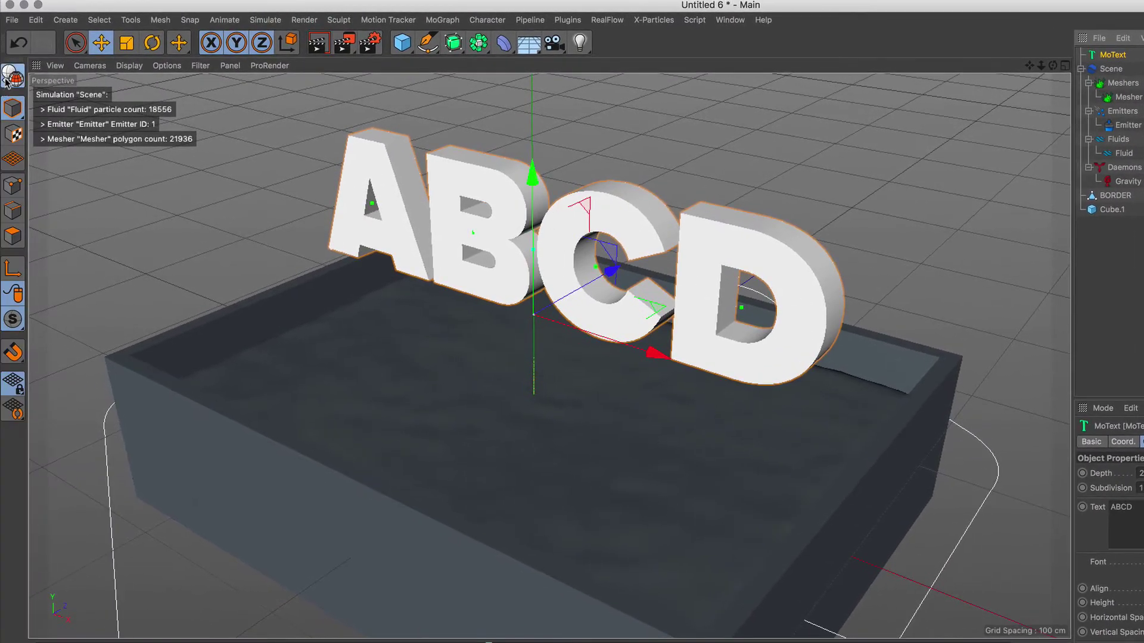
- Delete the MoText object, keeping letters A–D, and make the four letters editable
click(7, 78)
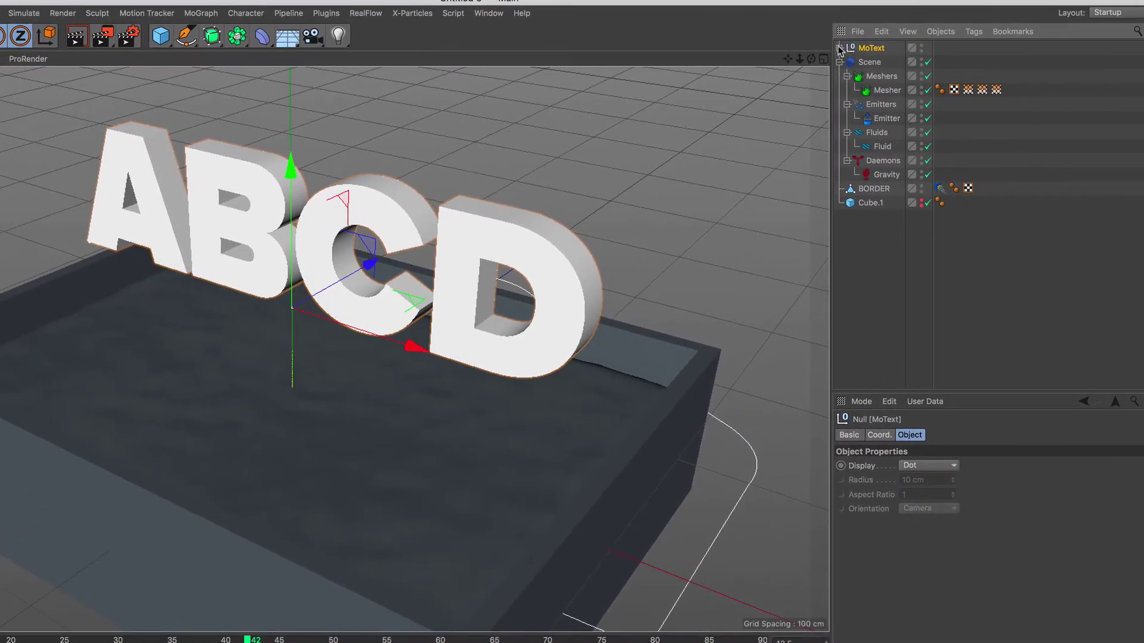
click(839, 48)
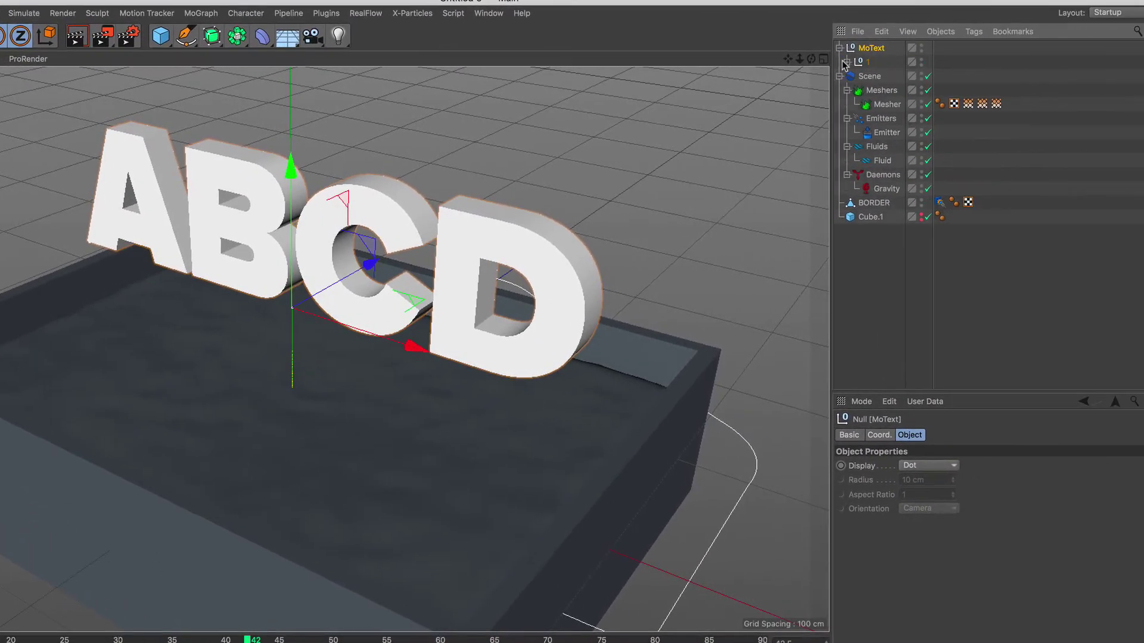
click(855, 76)
click(879, 91)
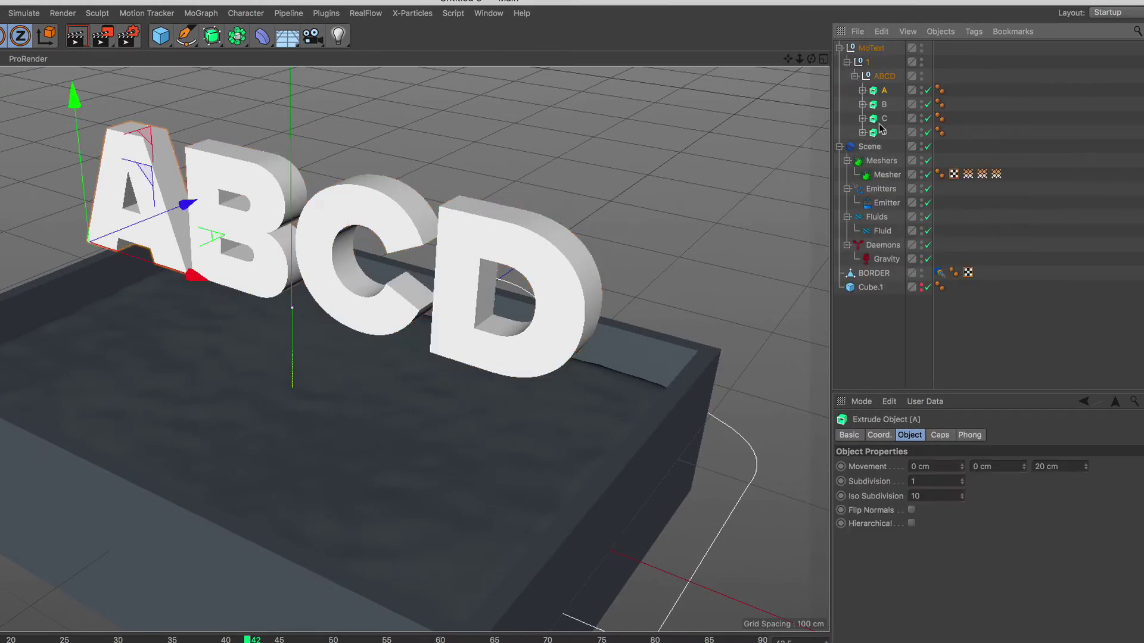
shift+click(879, 131)
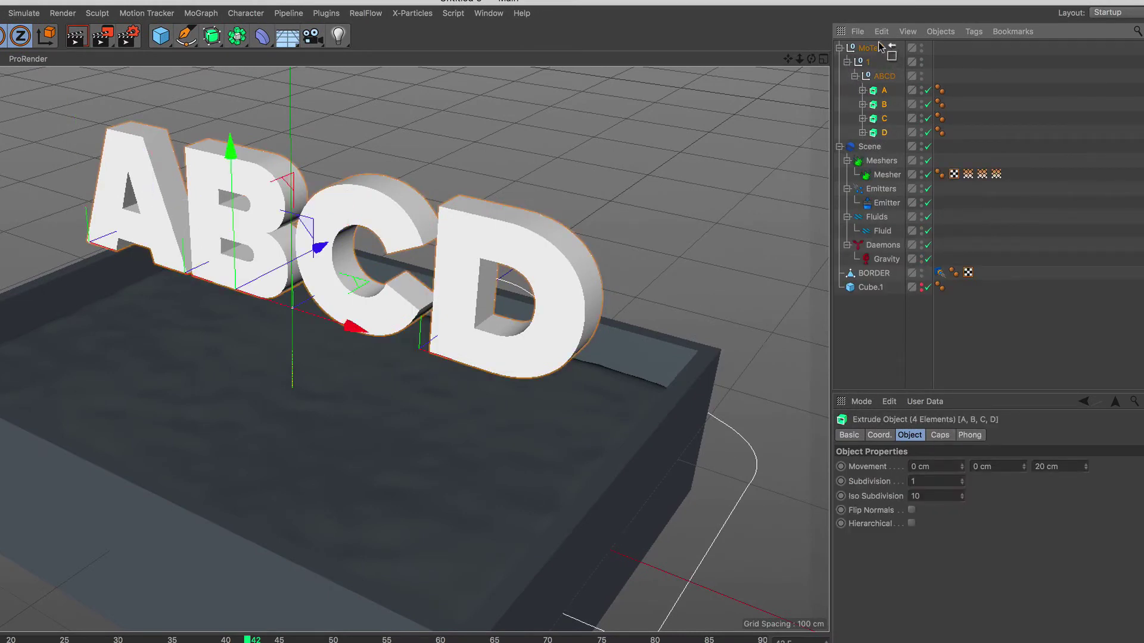
drag(879, 47, 880, 48)
click(871, 105)
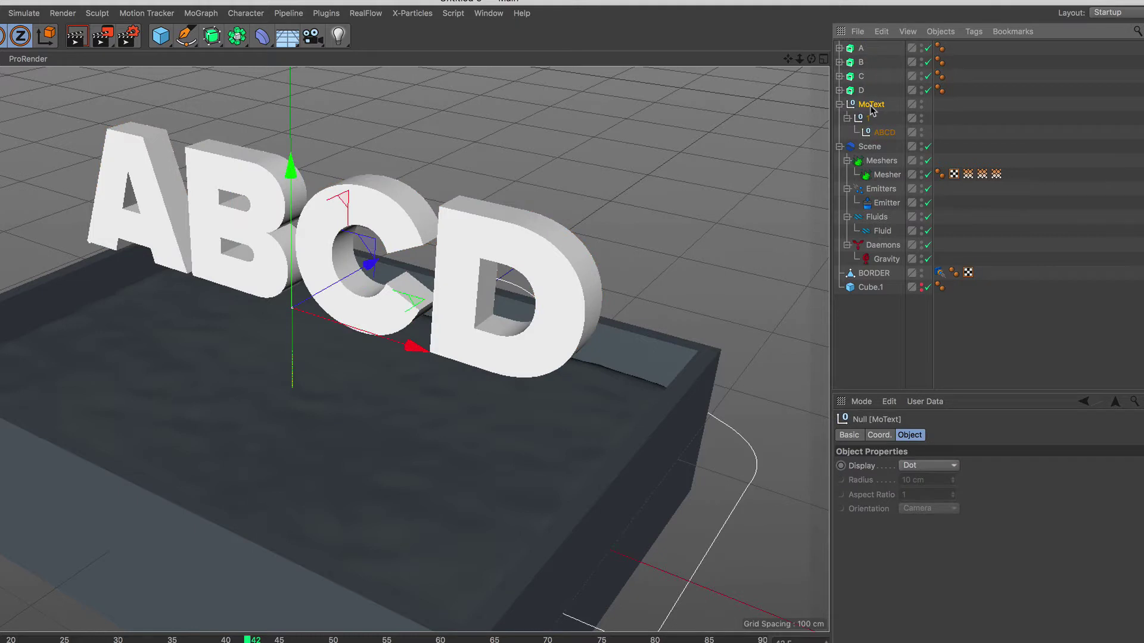
key(Delete)
click(862, 90)
shift+click(861, 47)
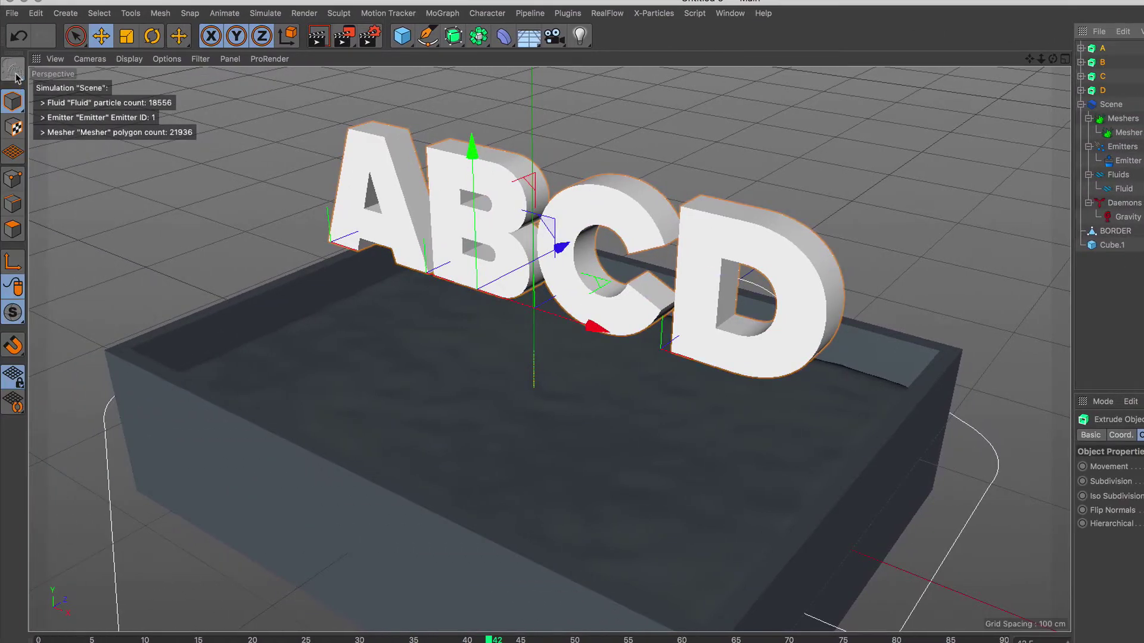
click(14, 74)
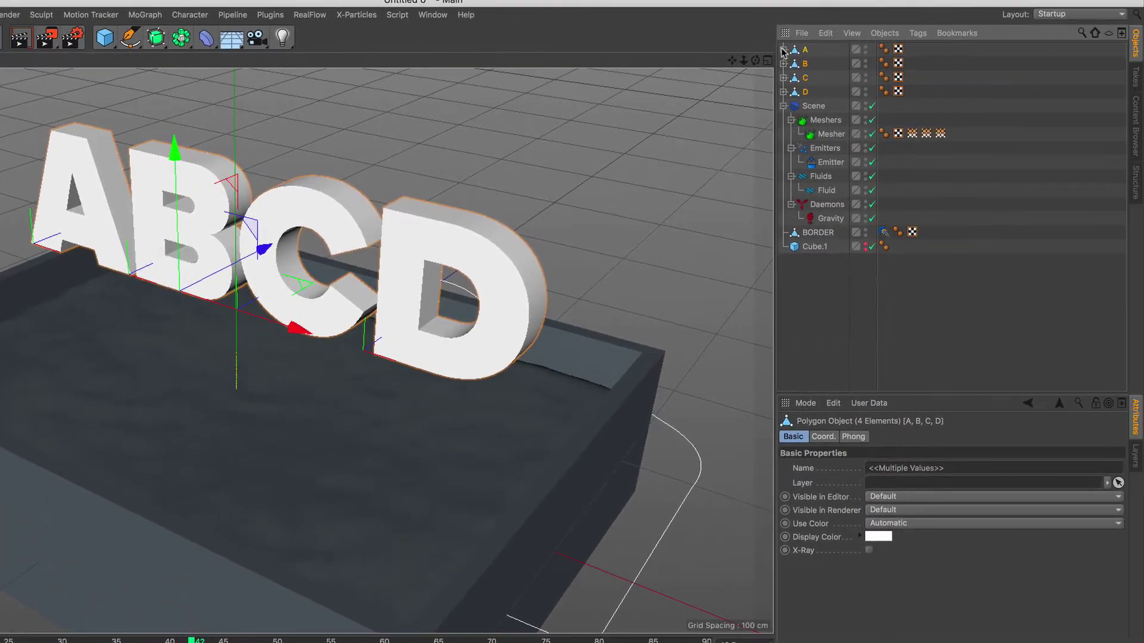
- Connect letters A and B with their caps into single objects A.1 and B.1
click(783, 50)
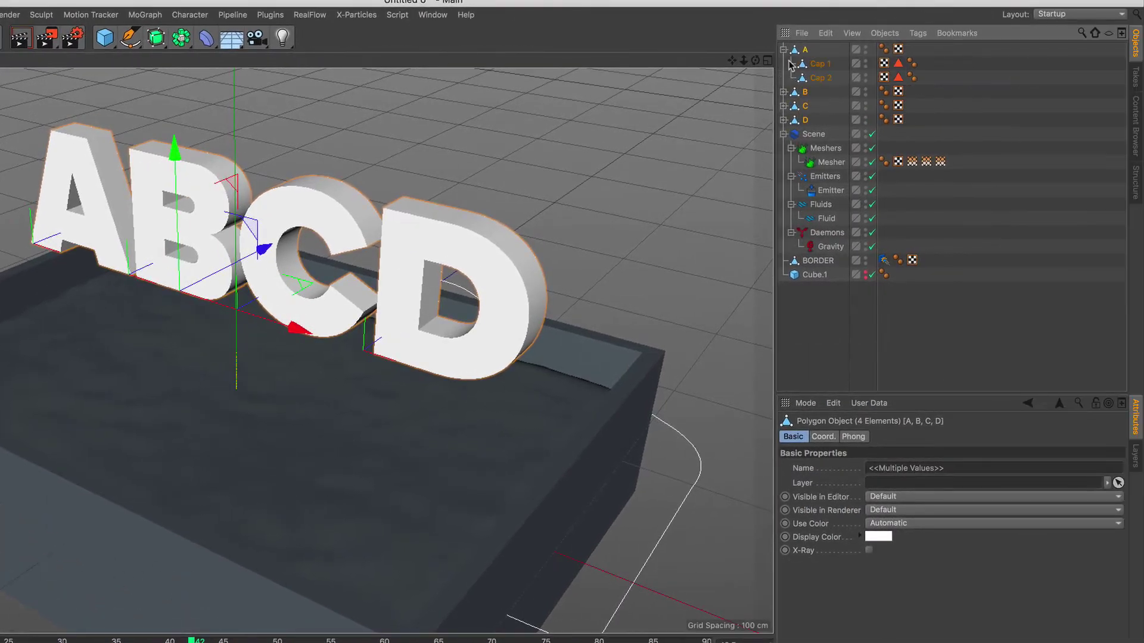
click(807, 79)
right_click(808, 55)
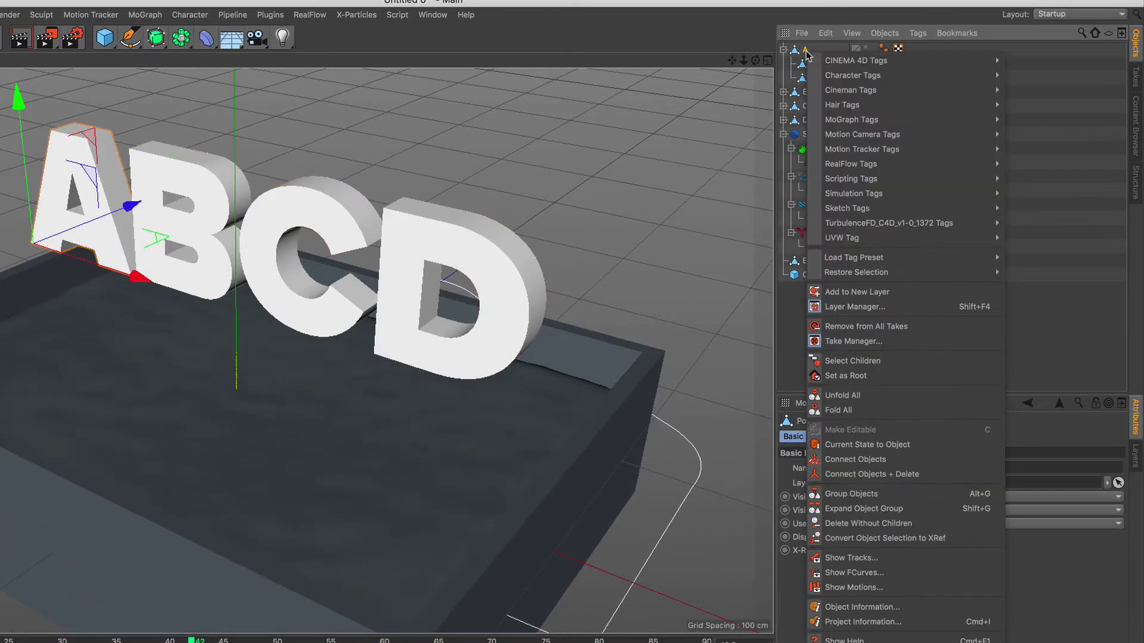
click(949, 469)
click(784, 63)
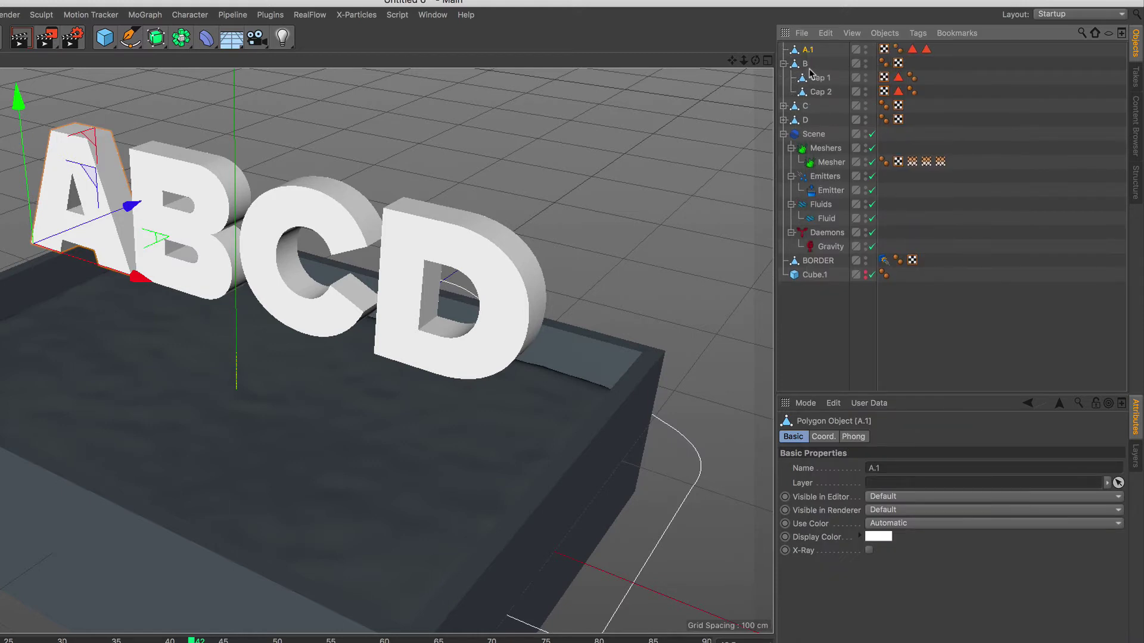
right_click(820, 82)
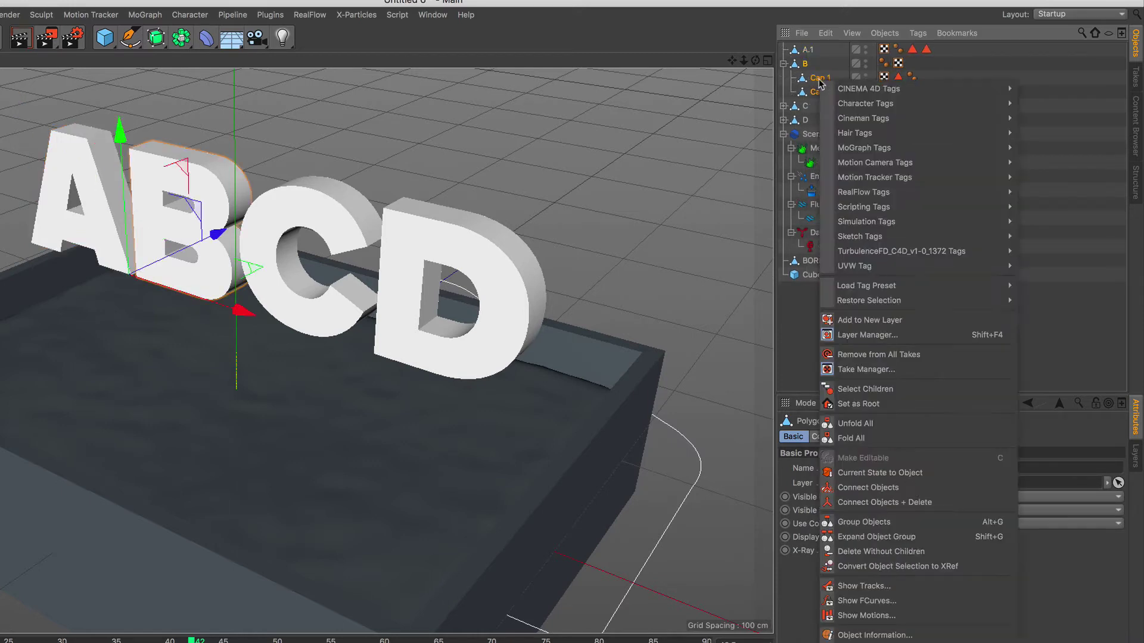
click(948, 500)
- Connect letters C and D with their caps into single objects C.1 and D.1
click(784, 78)
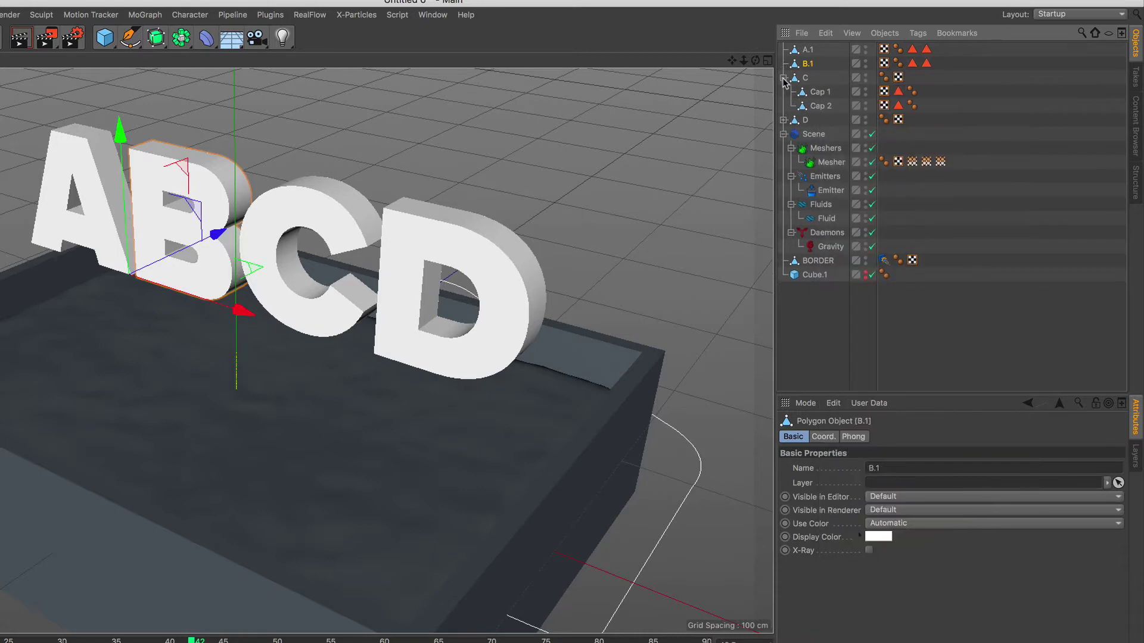
shift+click(819, 106)
right_click(816, 97)
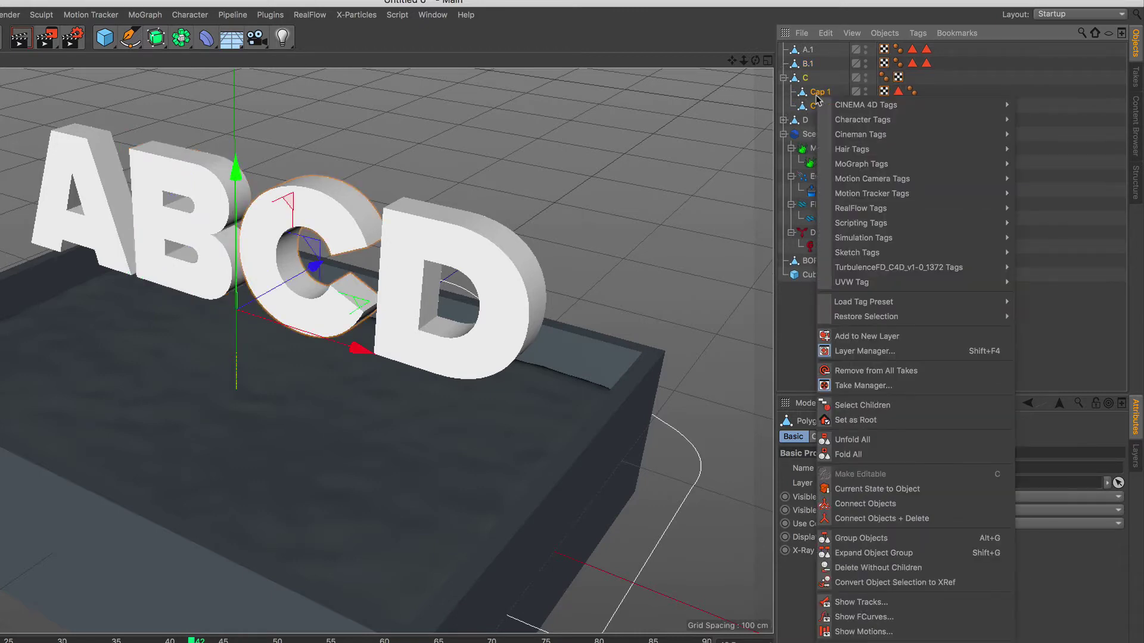
click(939, 519)
click(784, 91)
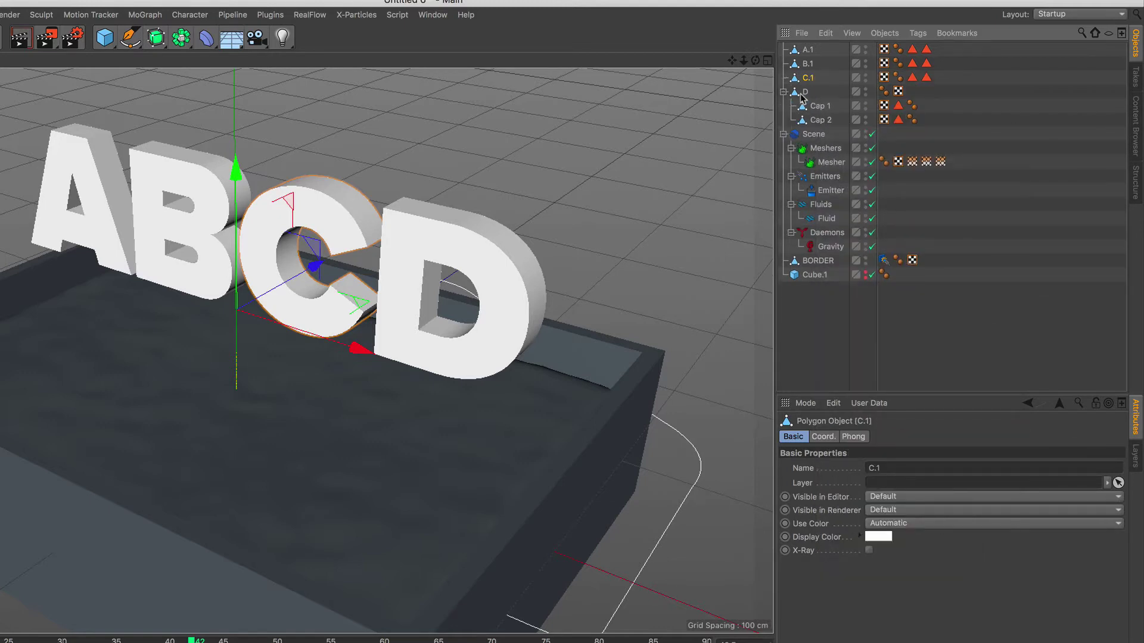
click(804, 92)
shift+click(819, 120)
right_click(814, 112)
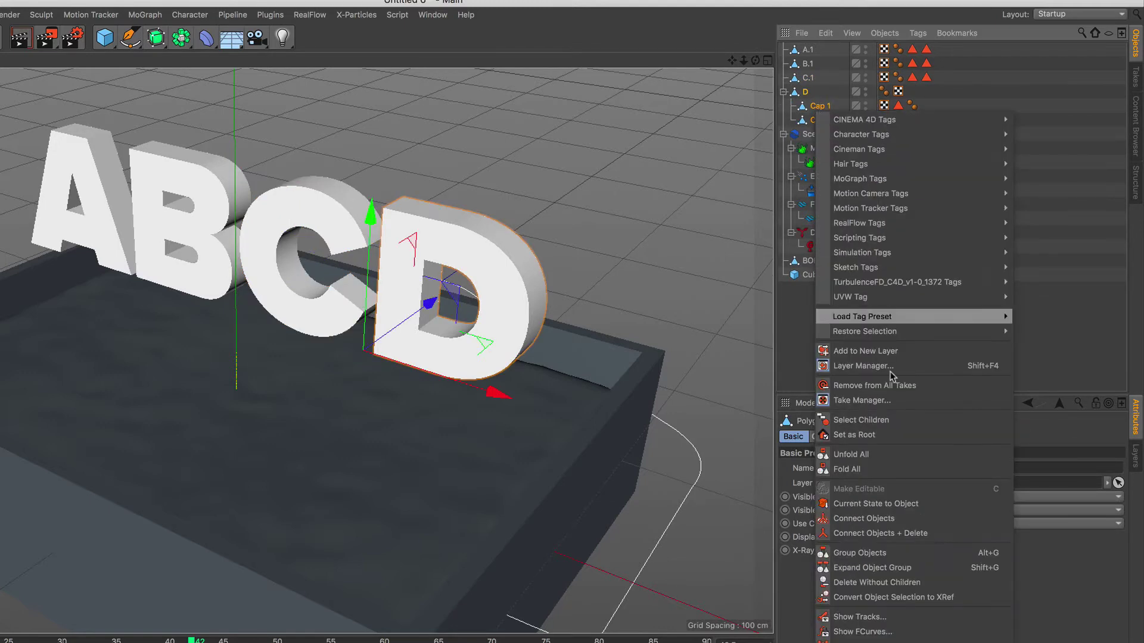
click(939, 534)
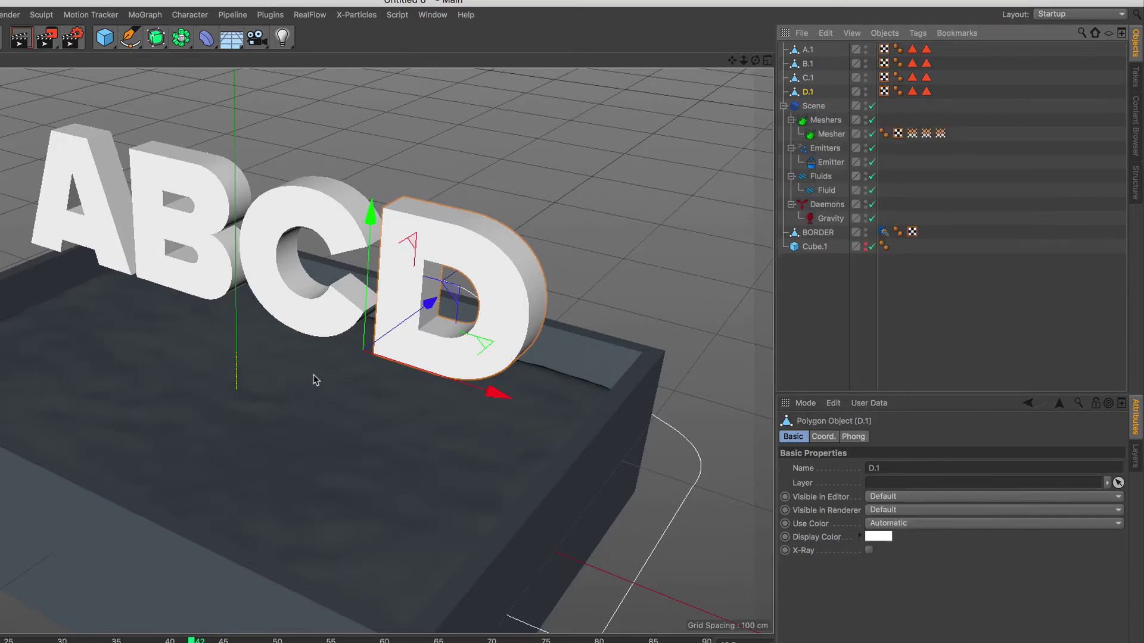
- Raise the four letters A.1–D.1 high above the box
alt+drag(319, 324, 305, 397)
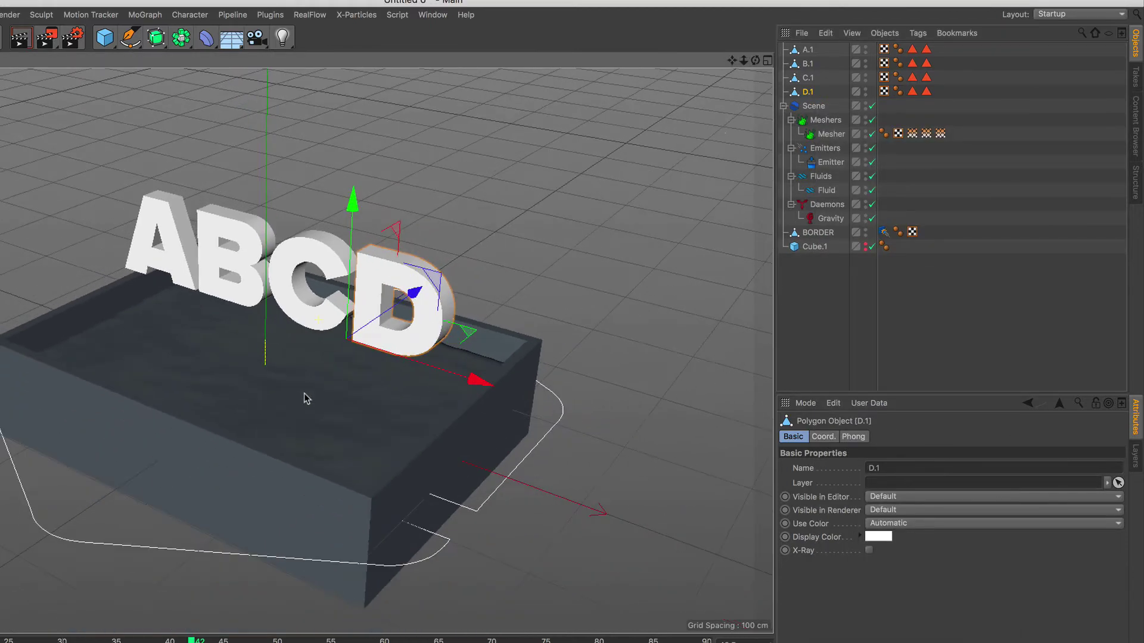
shift+click(808, 50)
alt+drag(367, 340, 322, 363)
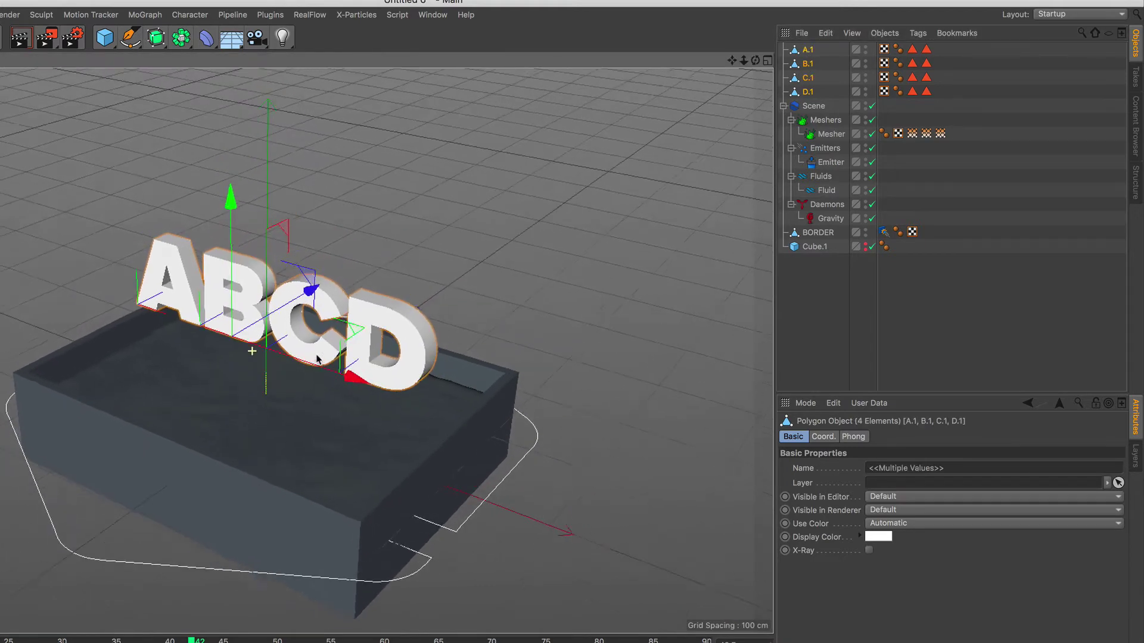
drag(231, 210, 233, 83)
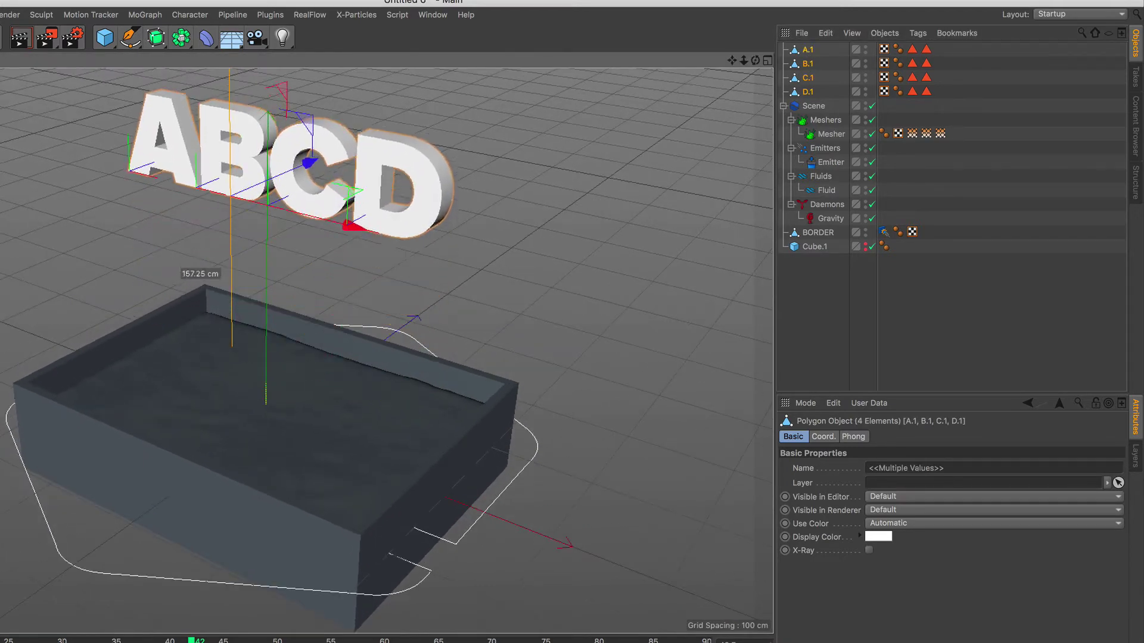
alt+drag(271, 313, 280, 319)
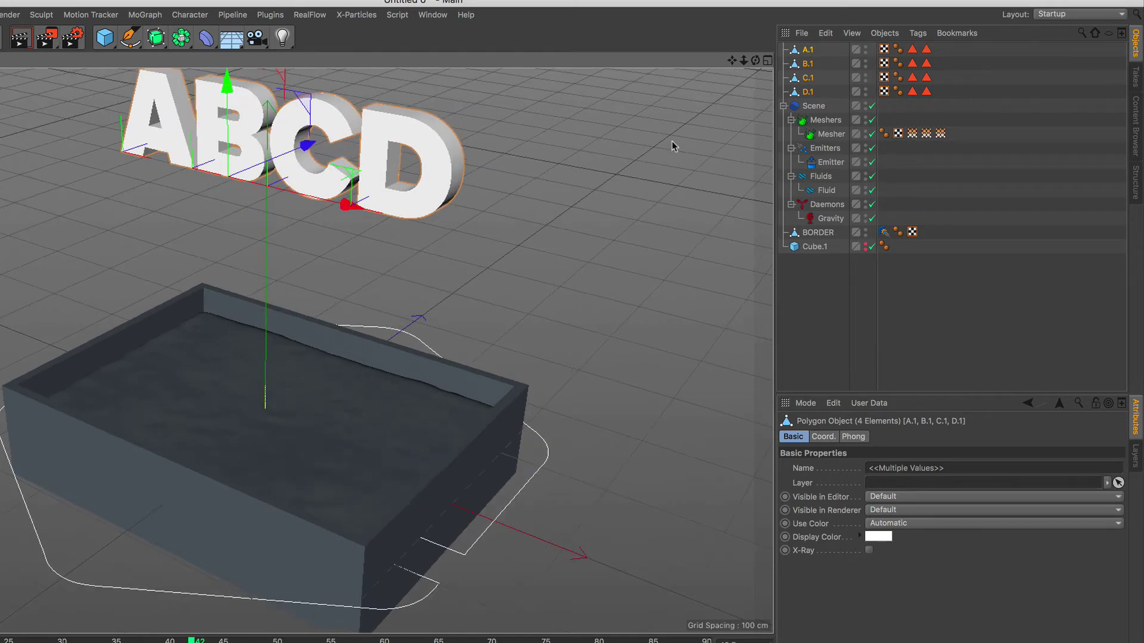
- Give the letters Rigid Body tags and play to watch them fall
click(918, 34)
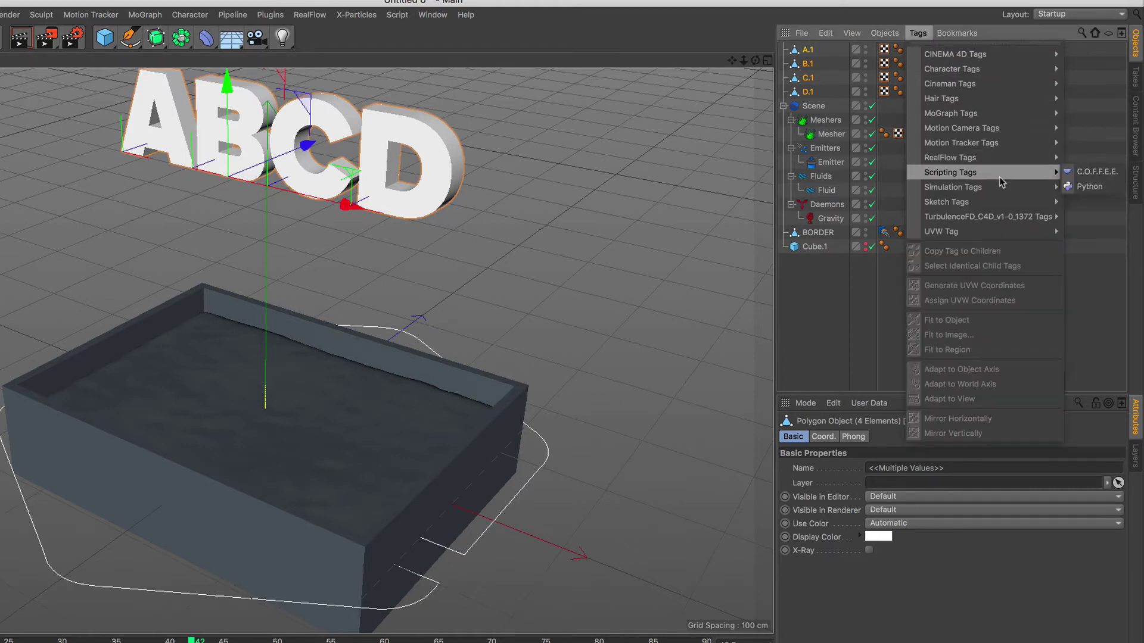
mouse_move(953, 187)
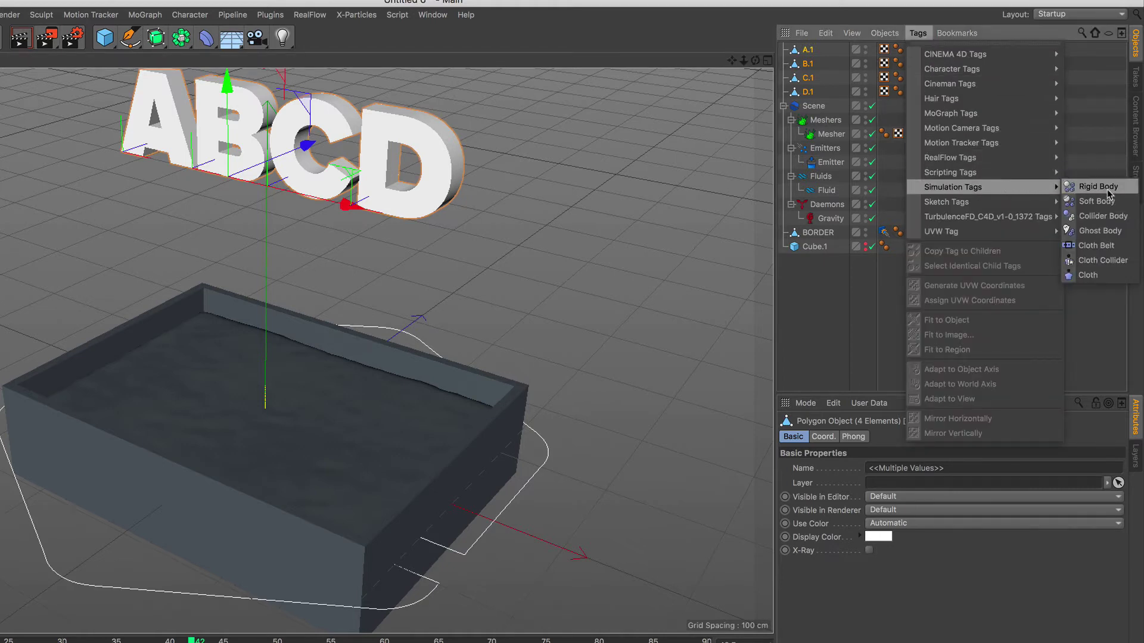
click(1099, 187)
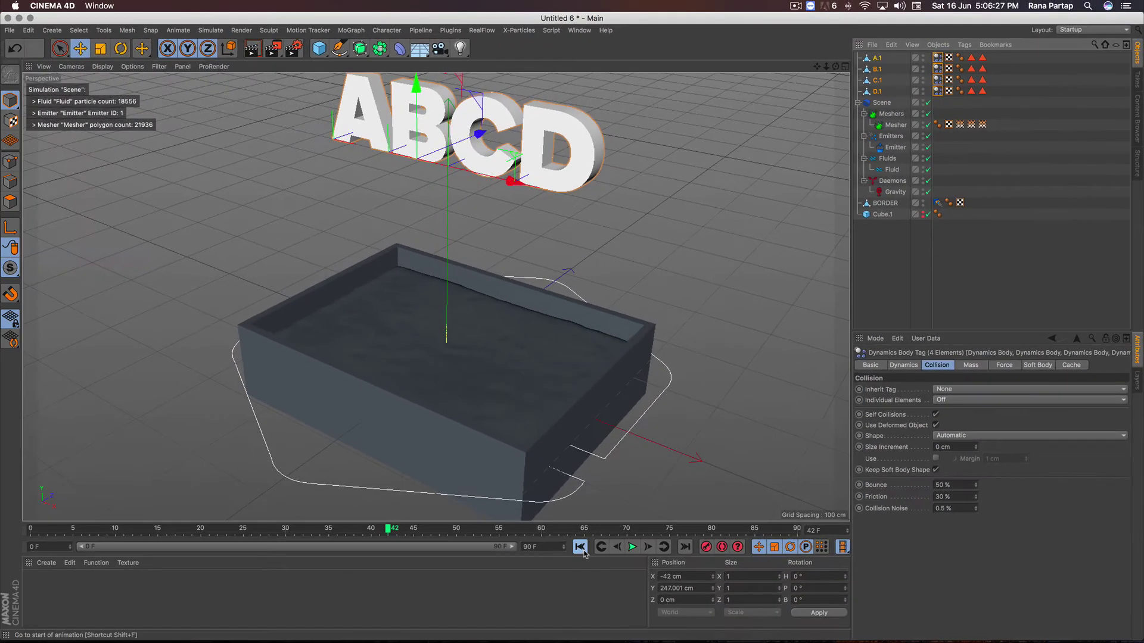
click(633, 546)
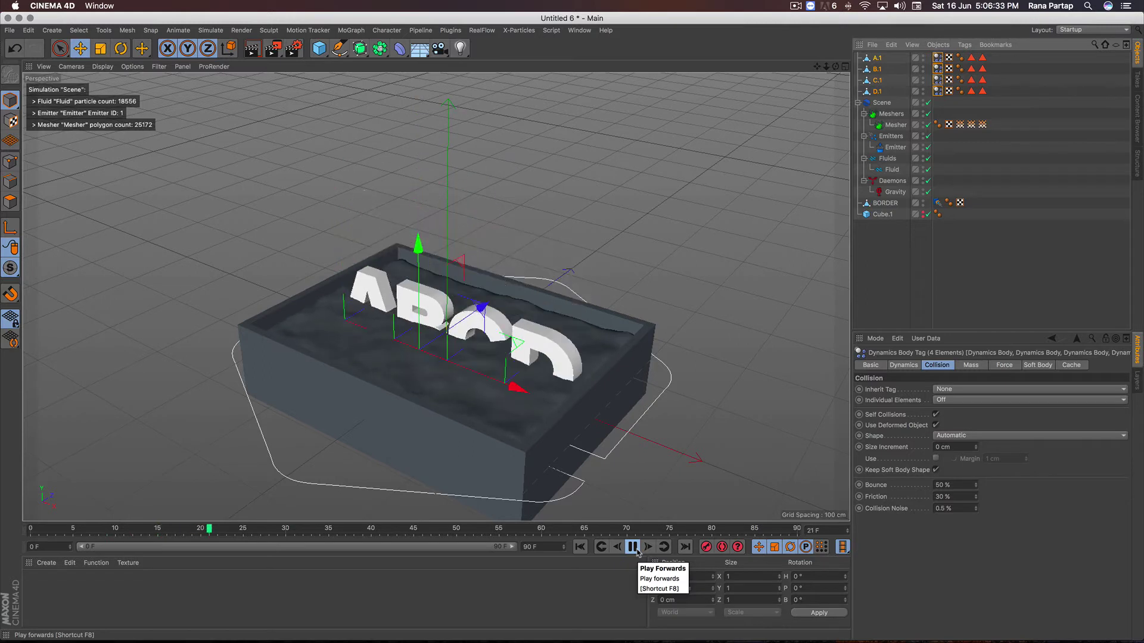
- Rewind to frame 0, add RealFlow Collider tags to A.1–D.1, and replay the drop
click(635, 548)
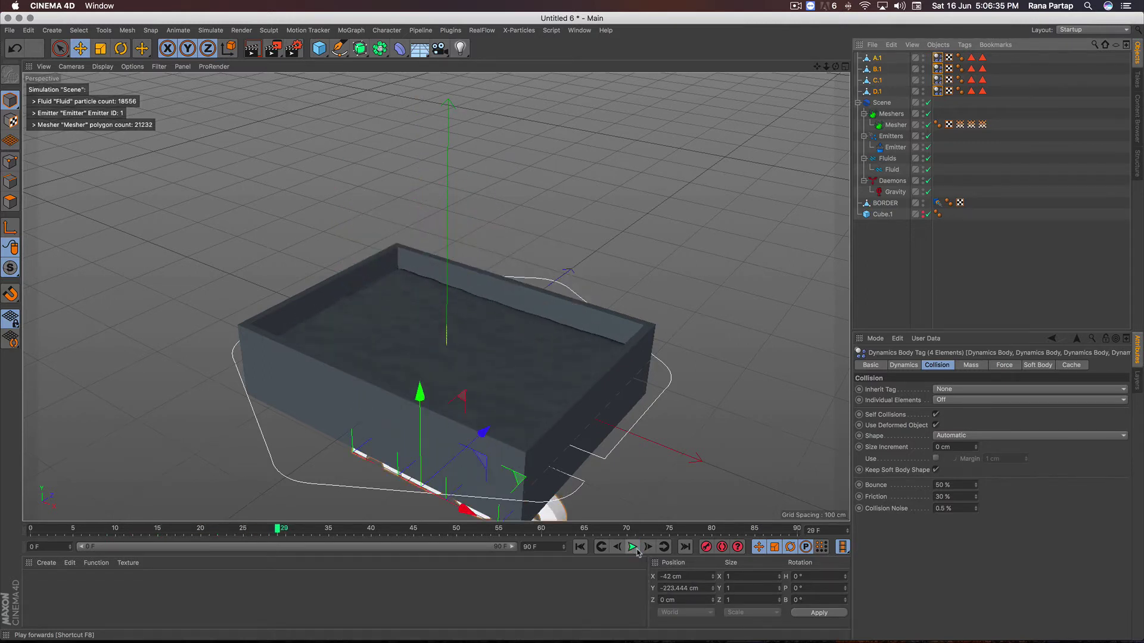
click(581, 546)
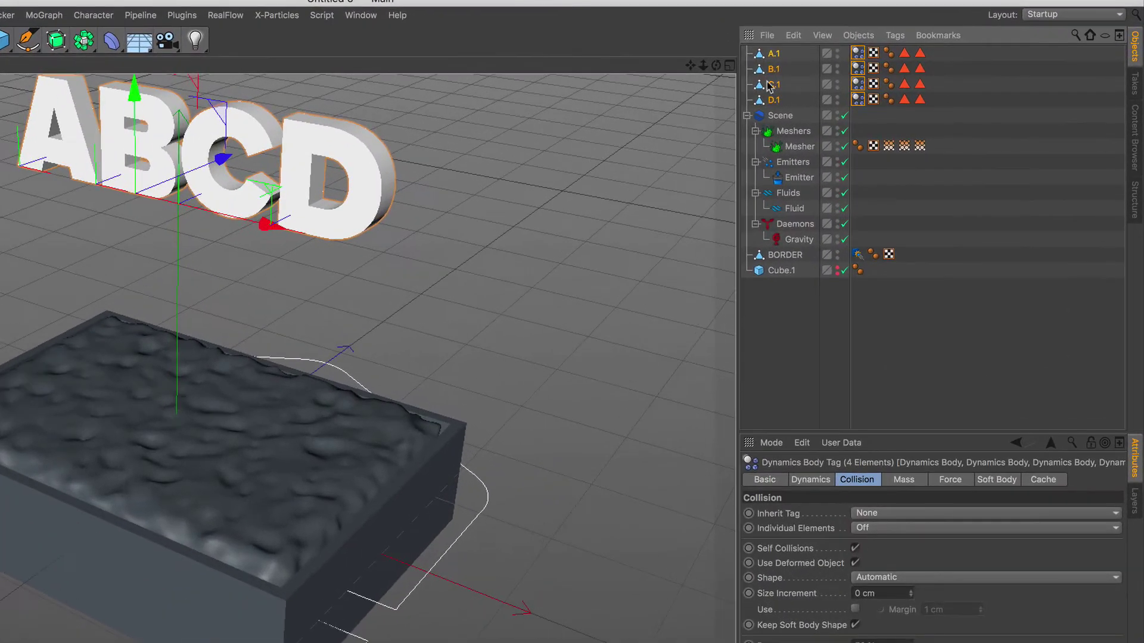
click(897, 36)
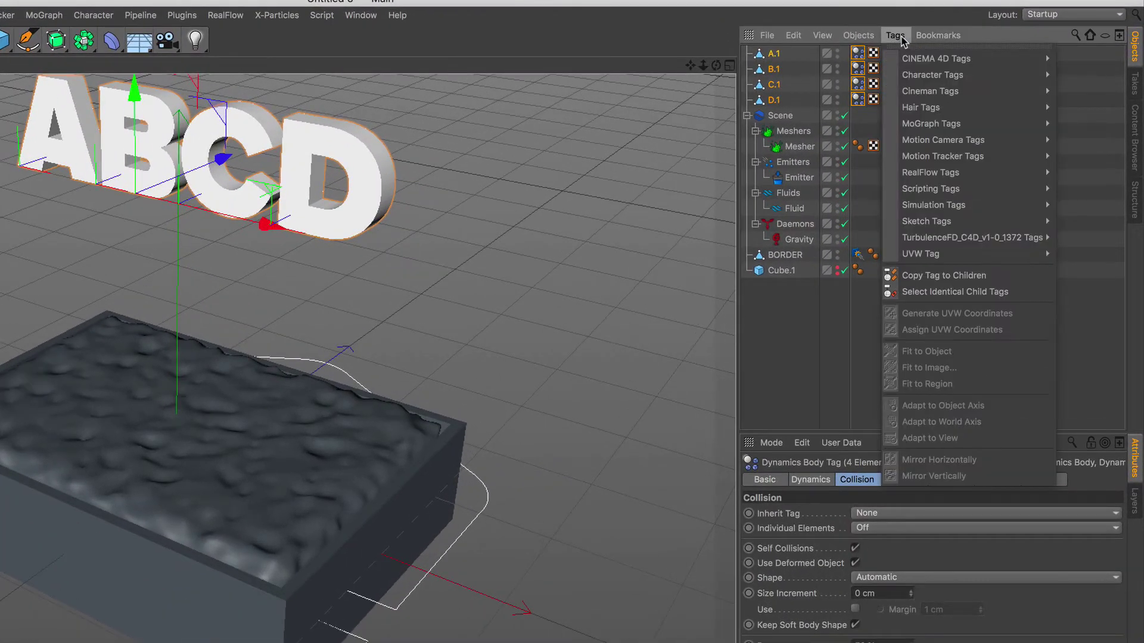
mouse_move(930, 173)
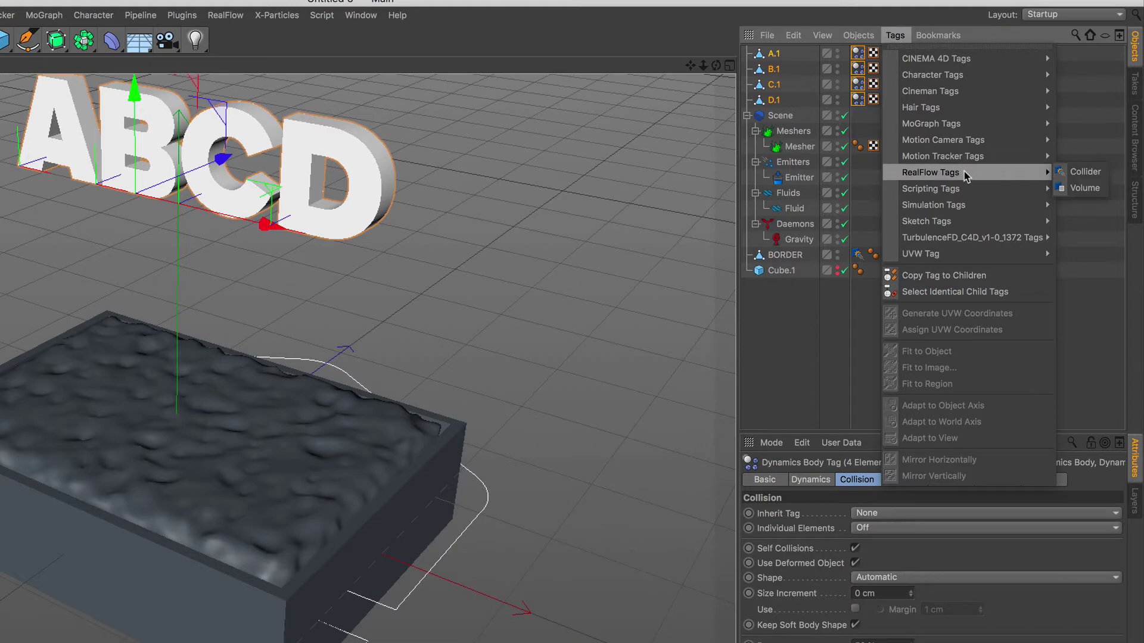
click(1100, 174)
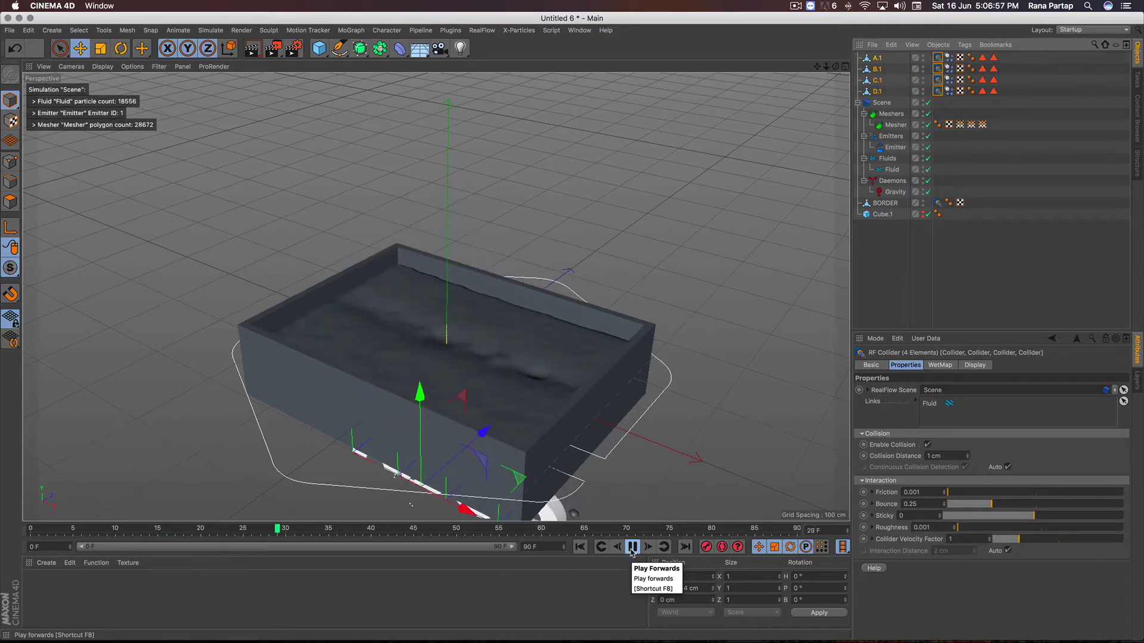
click(632, 548)
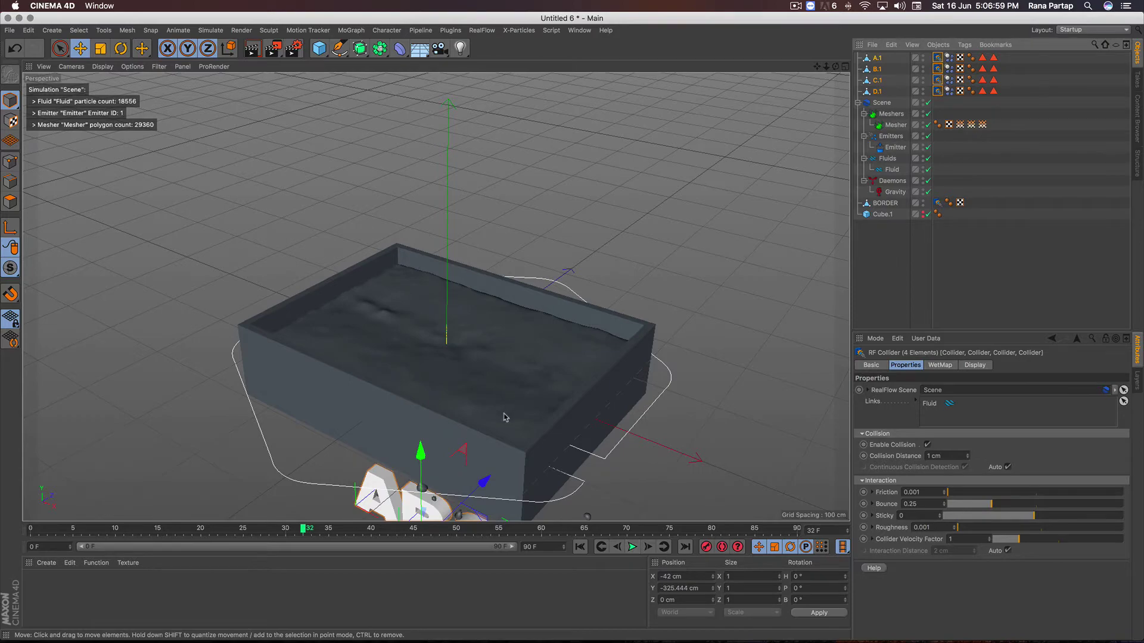
- Rewind, then give BORDER a Collider Body tag with Static Mesh collision shape
mouse_move(504, 417)
alt+mouse_down()
mouse_move(472, 325)
mouse_move(481, 273)
mouse_move(474, 285)
mouse_move(504, 319)
mouse_move(511, 286)
mouse_move(511, 317)
alt+mouse_up()
scroll(480, 292, up, 3)
click(583, 554)
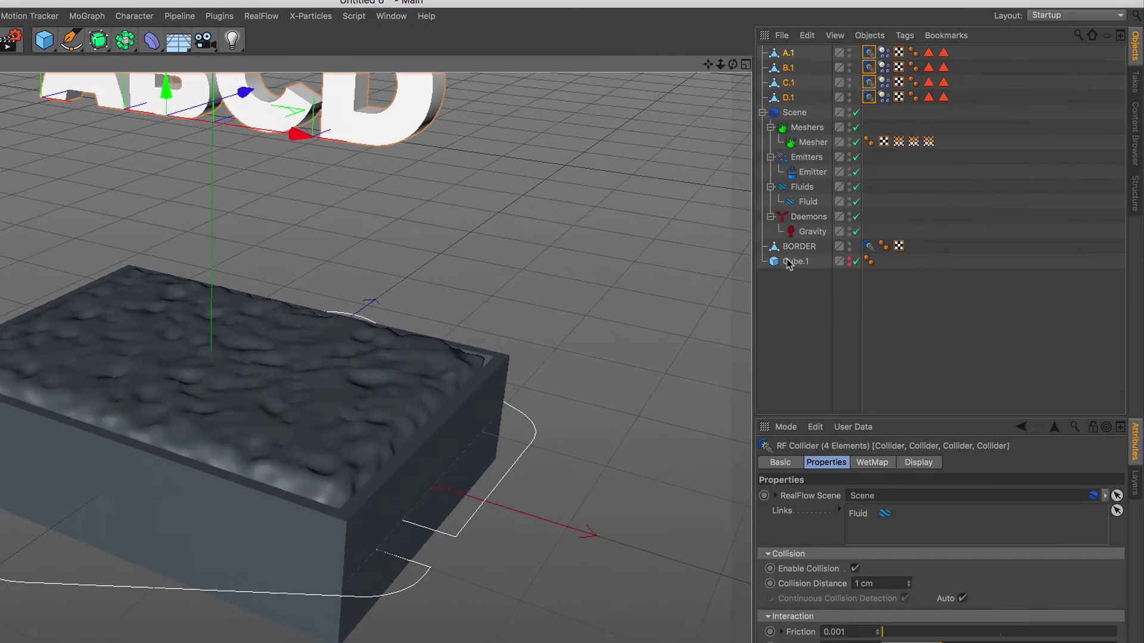
click(868, 212)
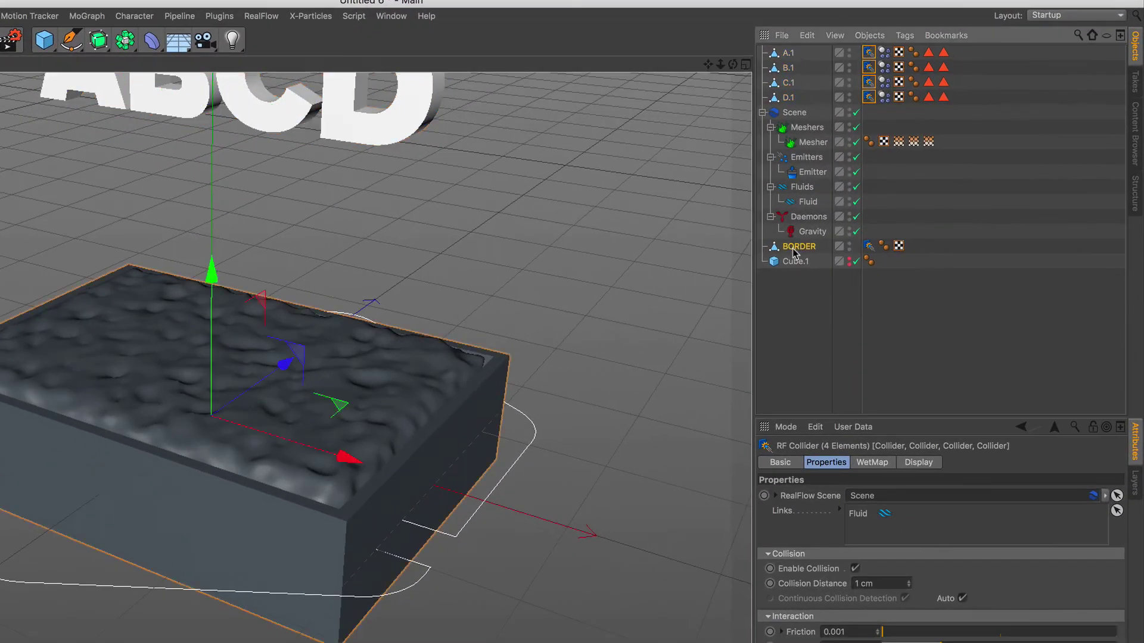
click(903, 36)
mouse_move(942, 198)
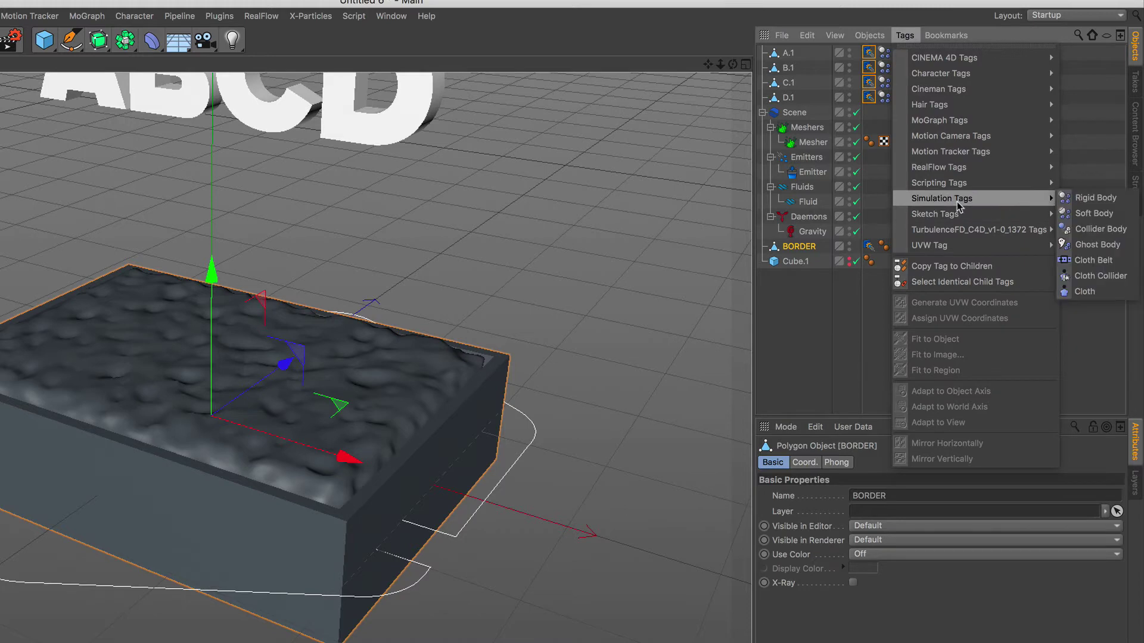
click(1101, 231)
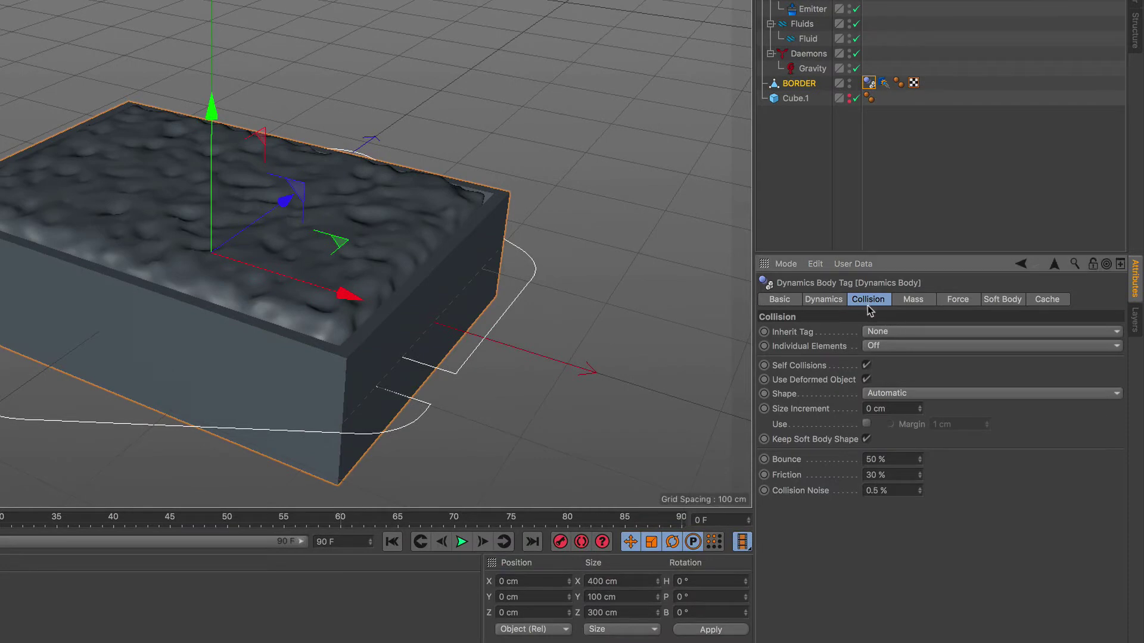
click(947, 396)
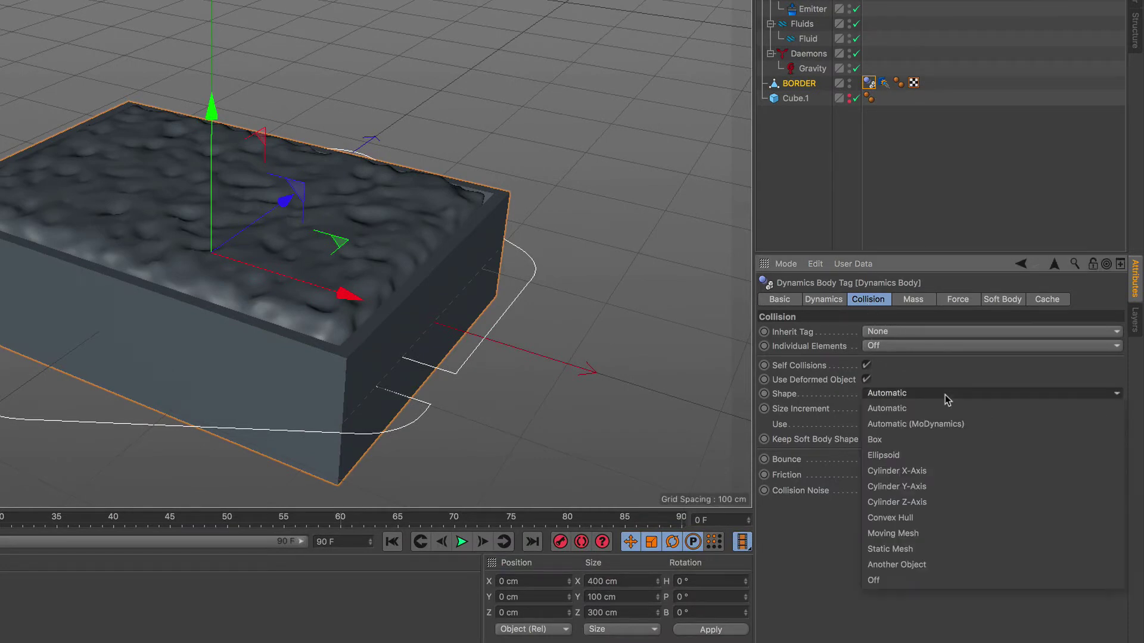
click(933, 550)
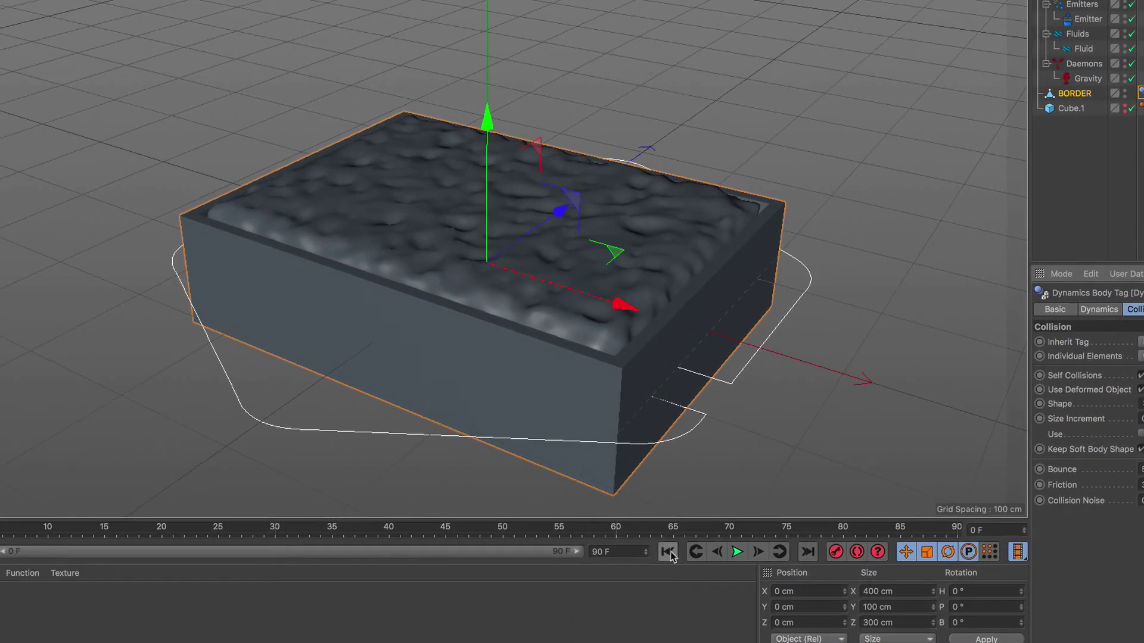
- Play the simulation to frame 34 and zoom in on the letters plunging into the fluid
click(736, 552)
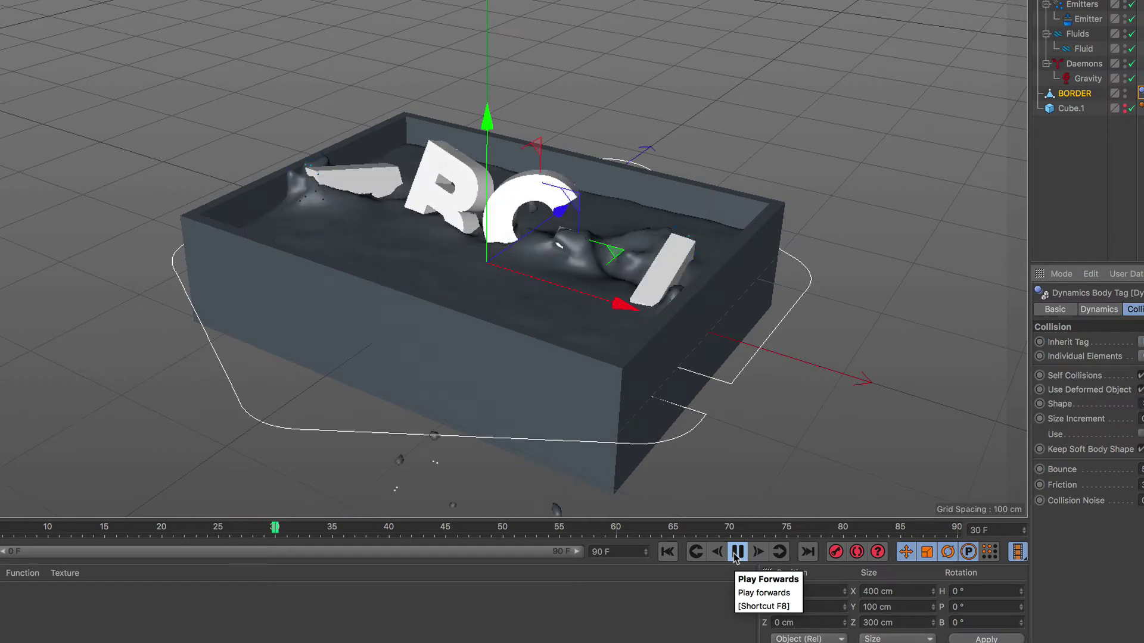
click(736, 552)
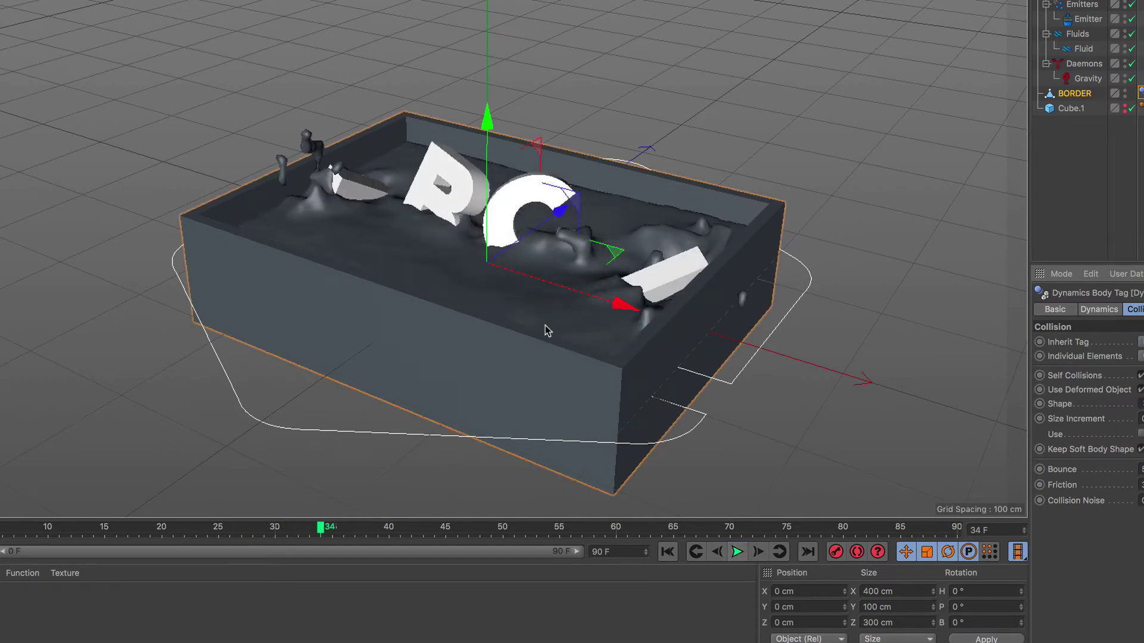
scroll(538, 255, up, 2)
scroll(533, 259, up, 2)
scroll(525, 263, up, 1)
scroll(541, 294, up, 2)
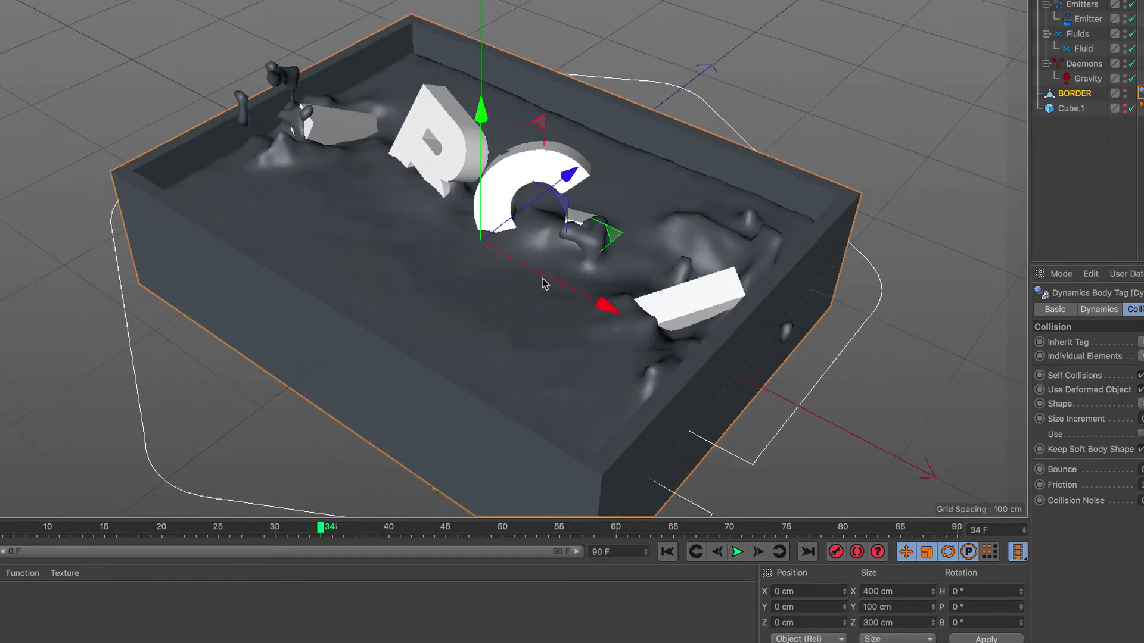
scroll(548, 268, up, 1)
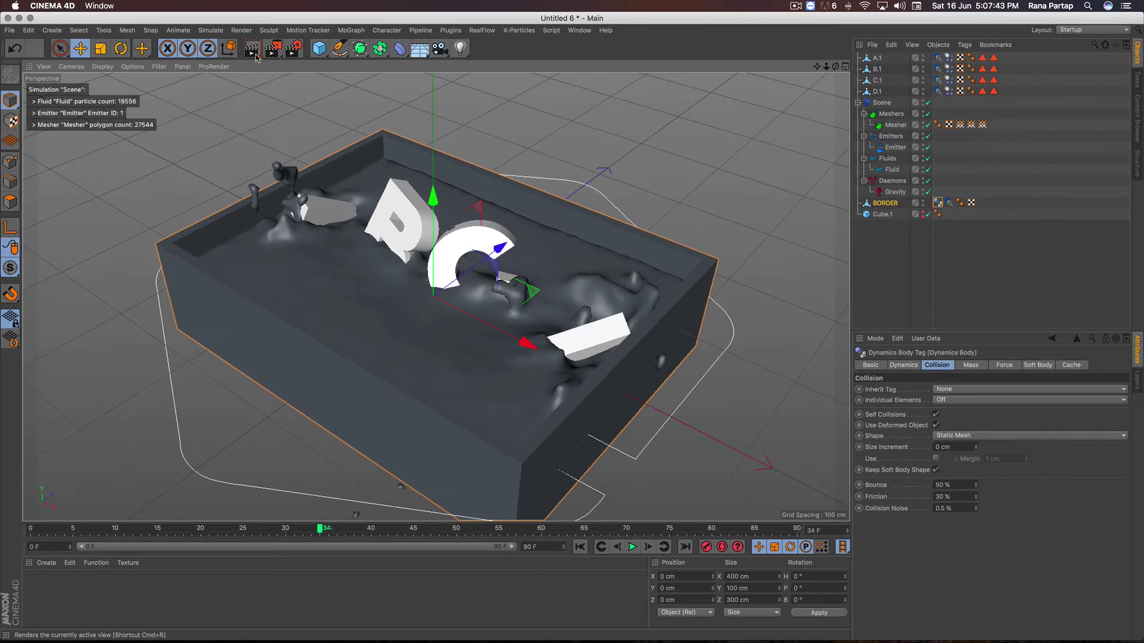
- Render a preview of the active view and return to the viewport
click(253, 52)
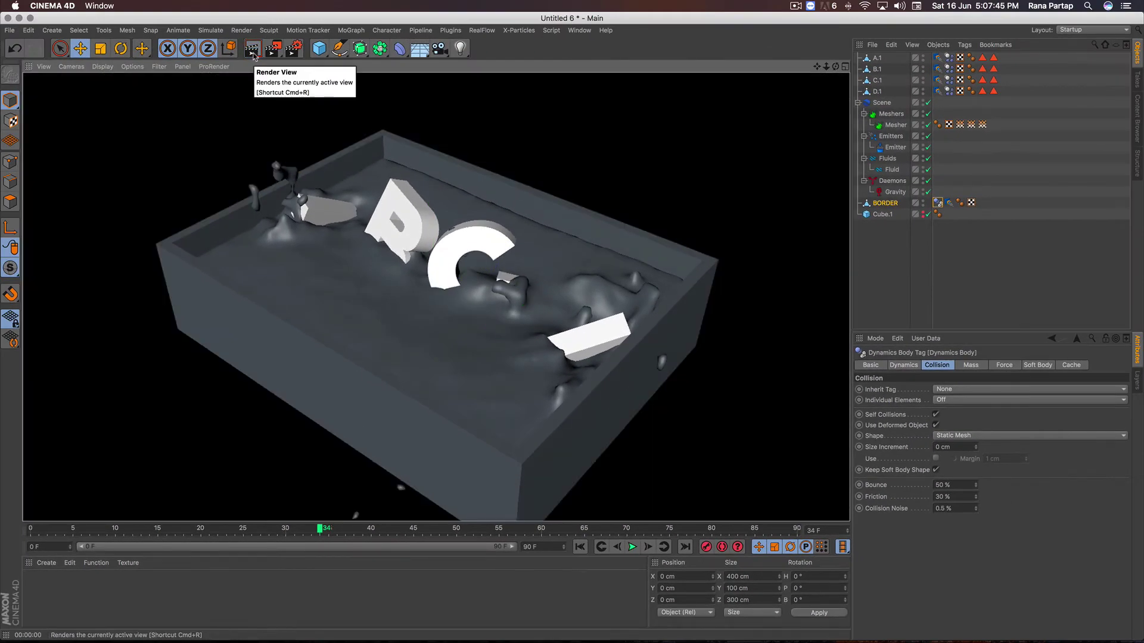
click(391, 177)
scroll(408, 237, down, 3)
scroll(408, 237, down, 2)
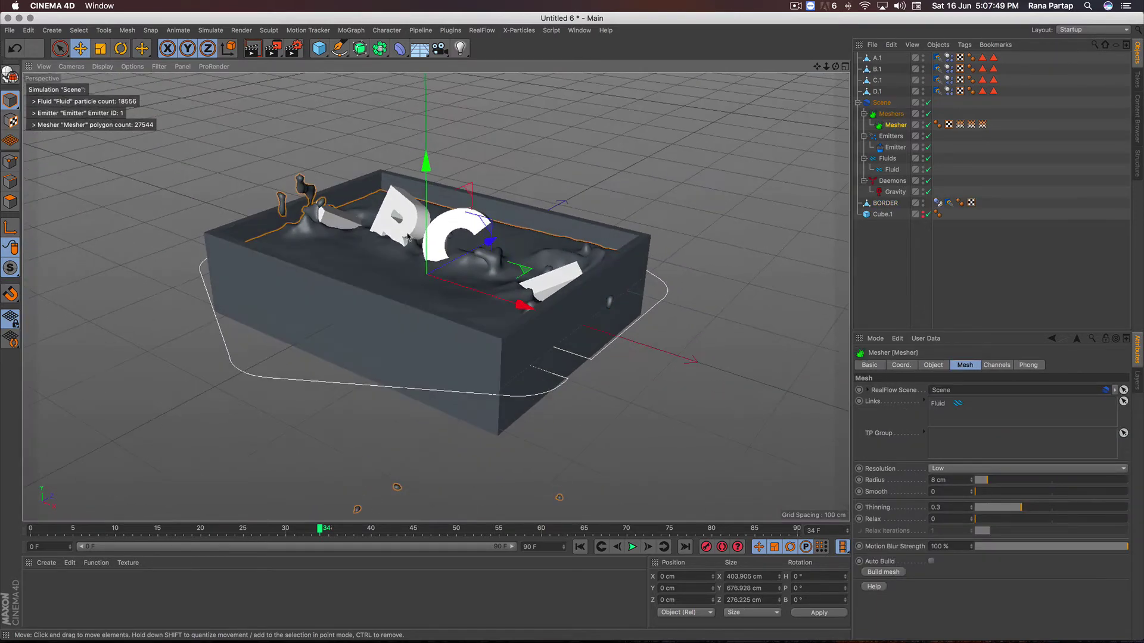
scroll(408, 237, up, 1)
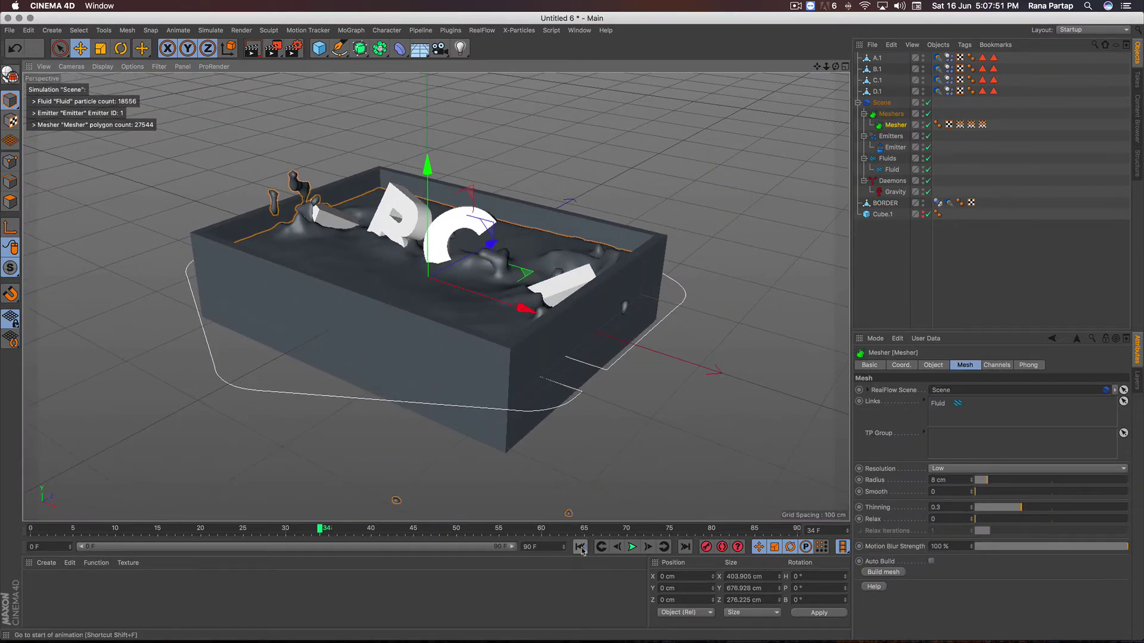
- Replay the simulation from the start, stop at frame 54, then rewind to frame 0
click(581, 547)
click(632, 547)
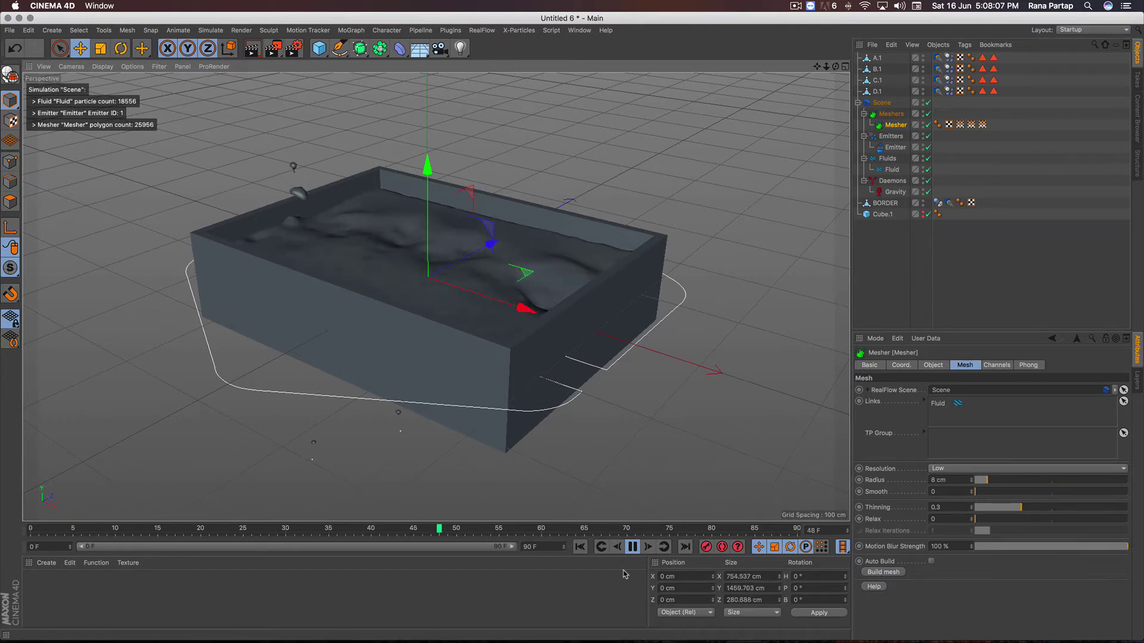
click(633, 546)
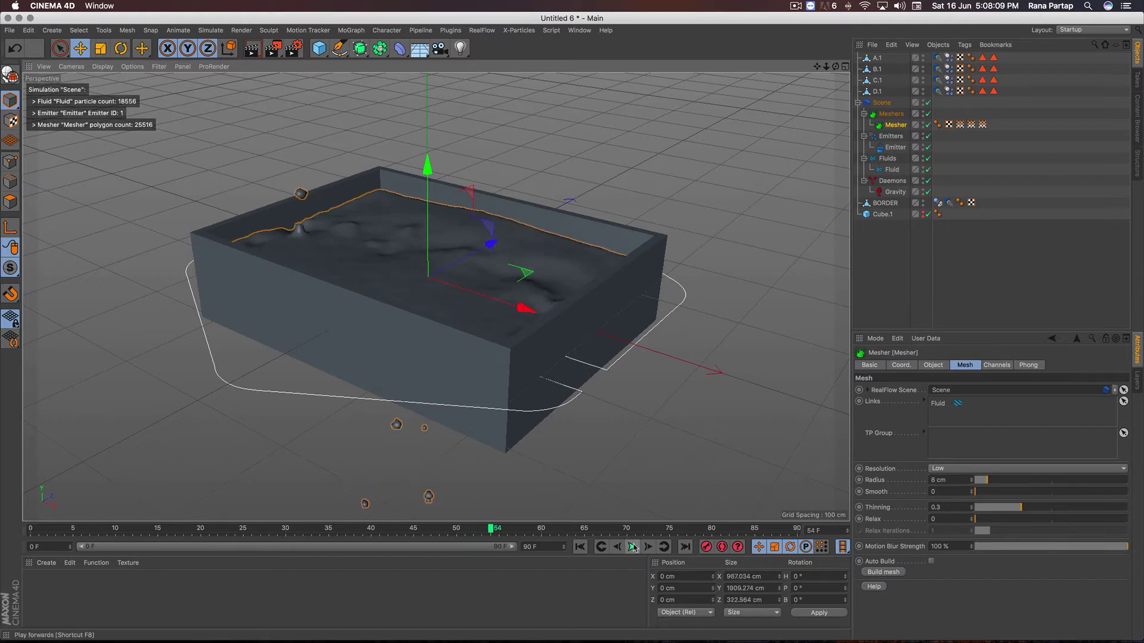
click(581, 547)
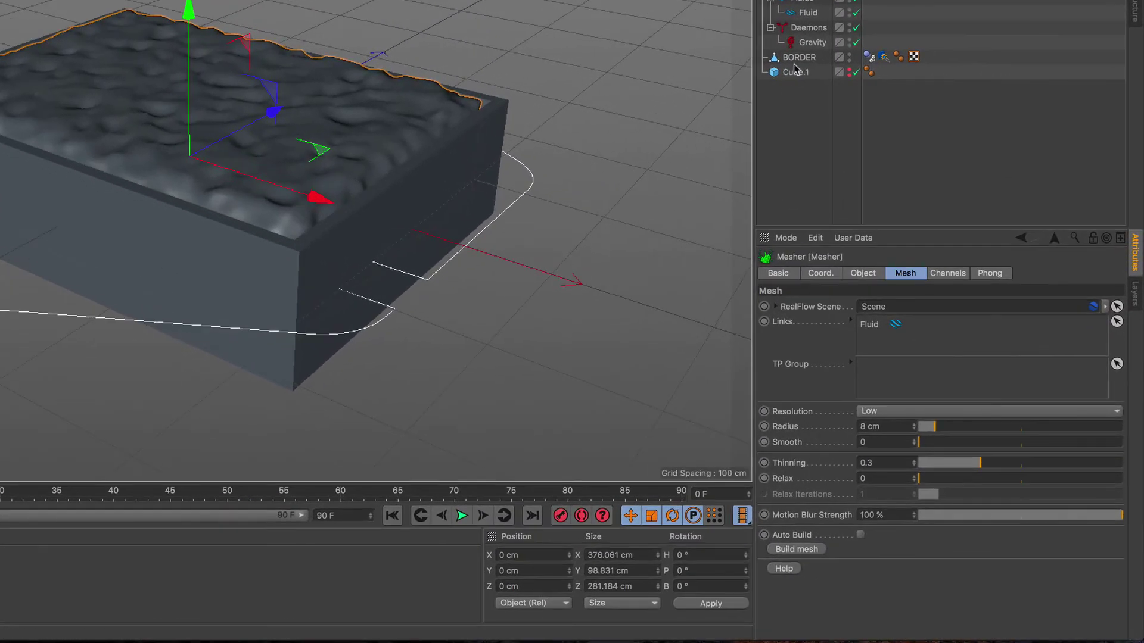
- Set BORDER's collision Bounce to 120% and Friction to 300%
click(884, 206)
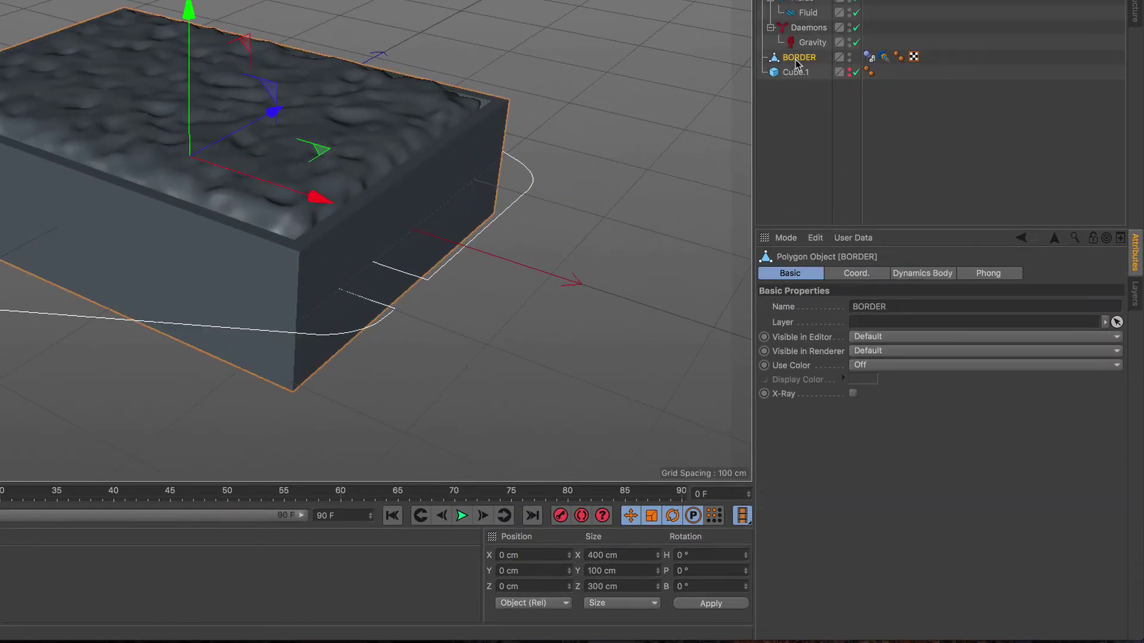
click(868, 57)
drag(888, 432, 841, 434)
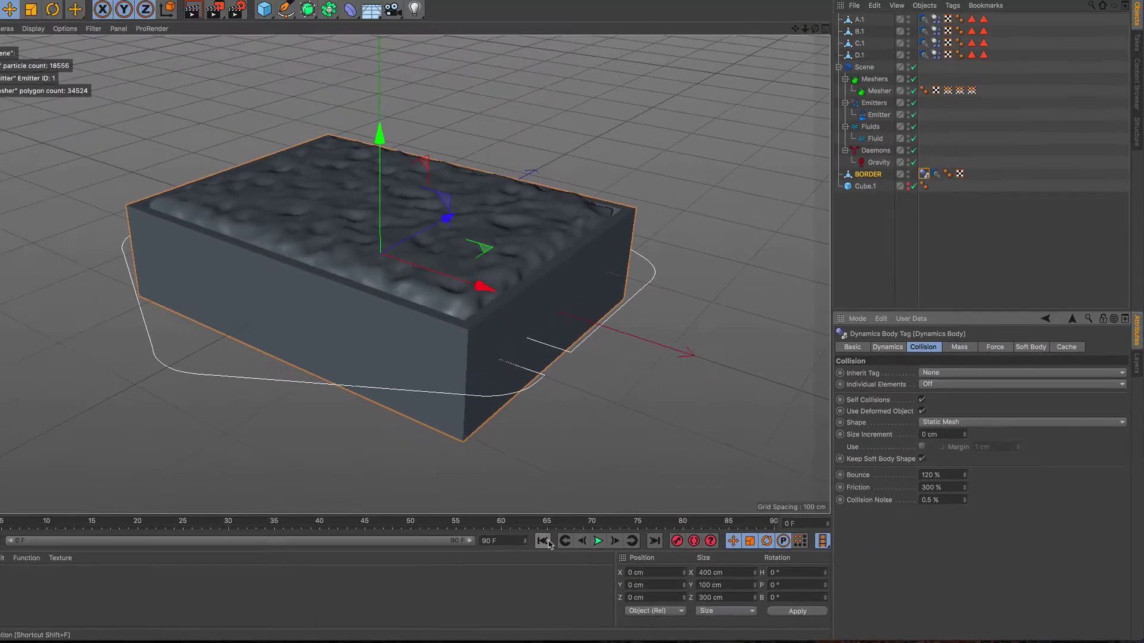
- Play the simulation to frame 31 and render a preview of the splash
click(633, 549)
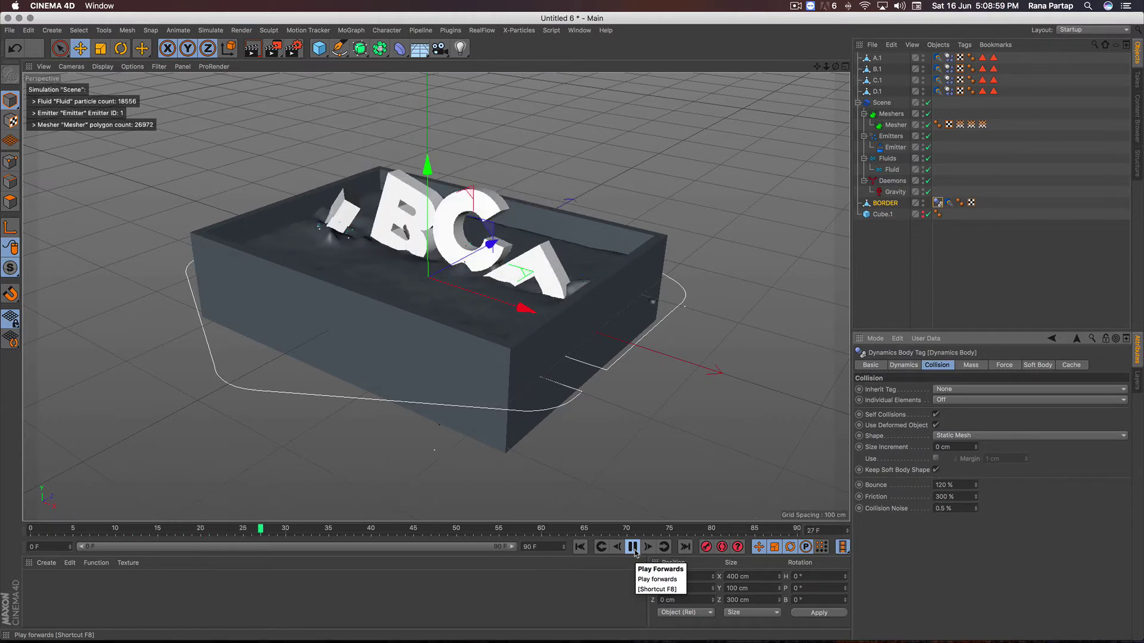
click(633, 547)
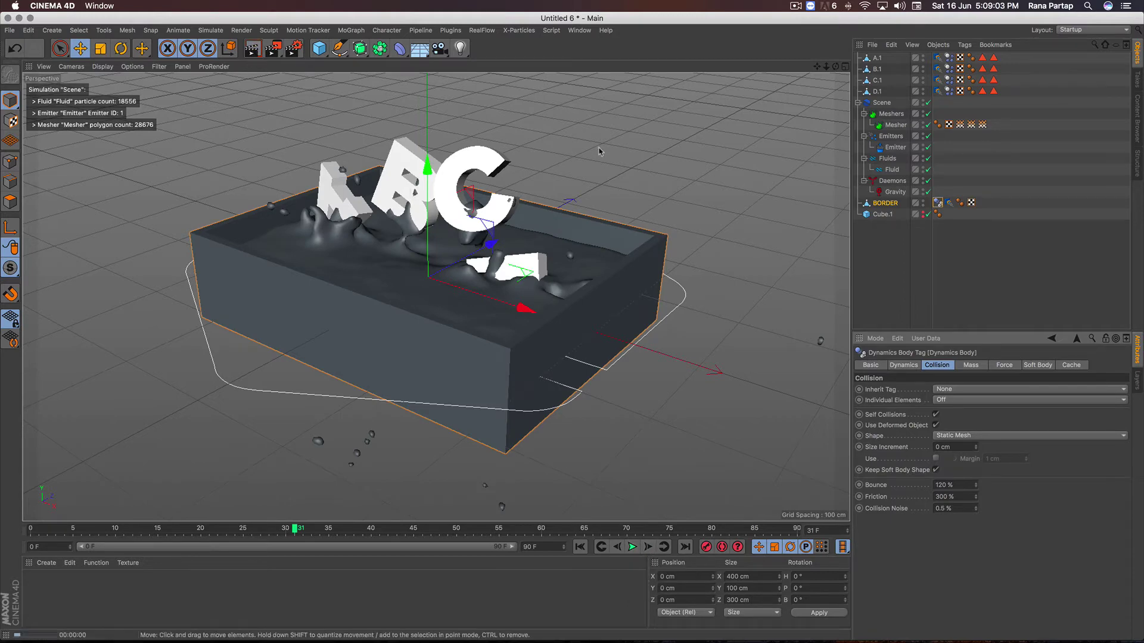
key(ctrl+r)
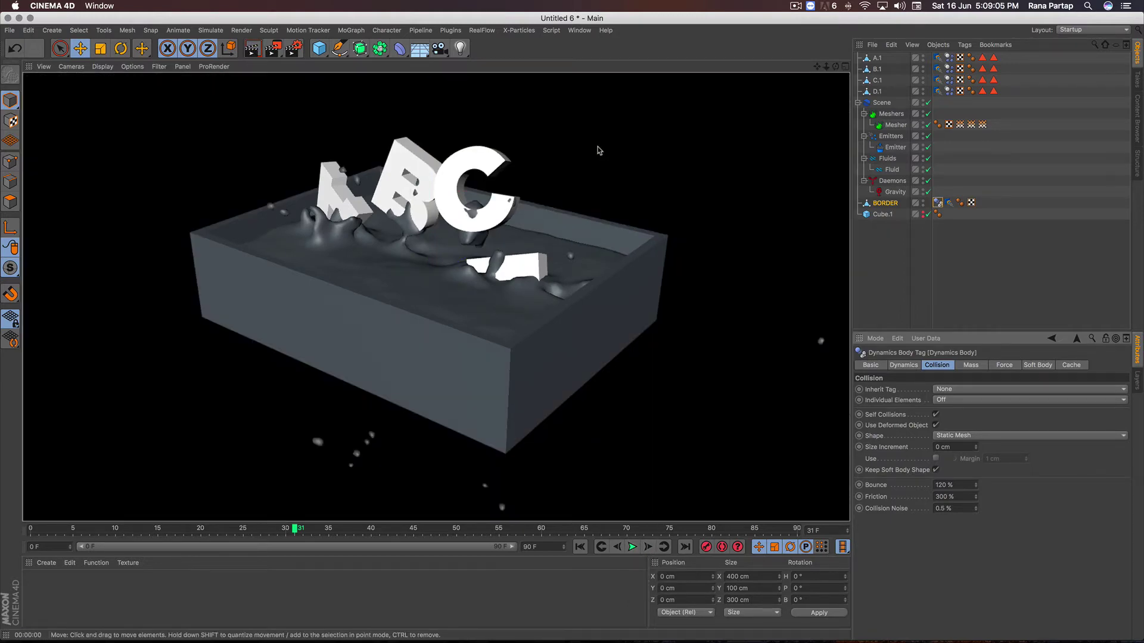
click(599, 150)
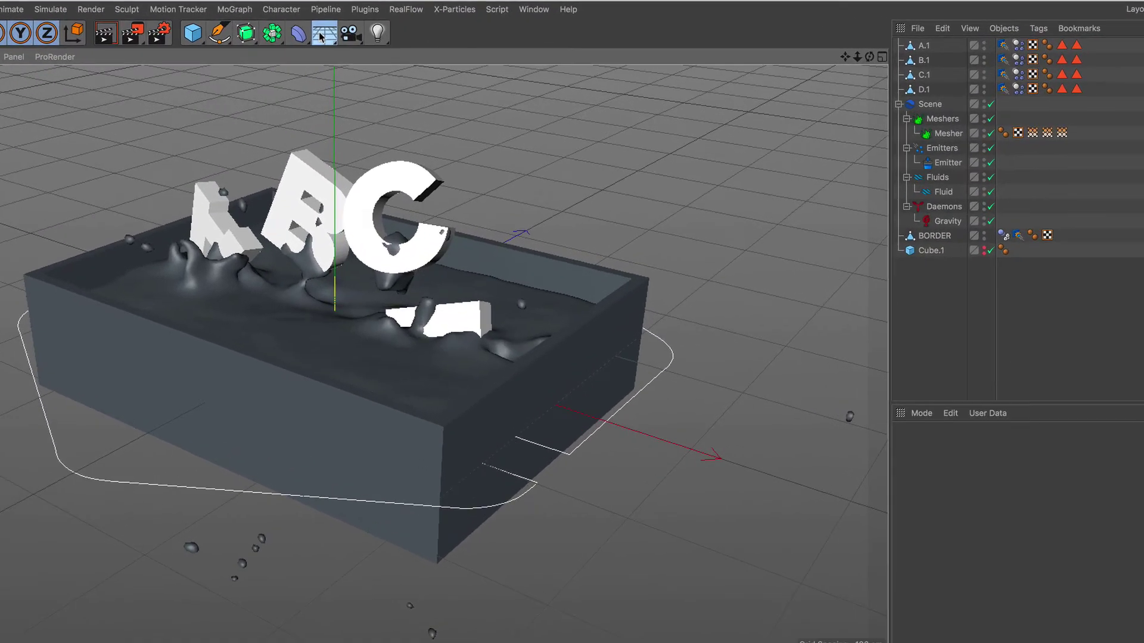
- Add a Floor lowered beneath the BORDER box, plus a Sky object
click(420, 49)
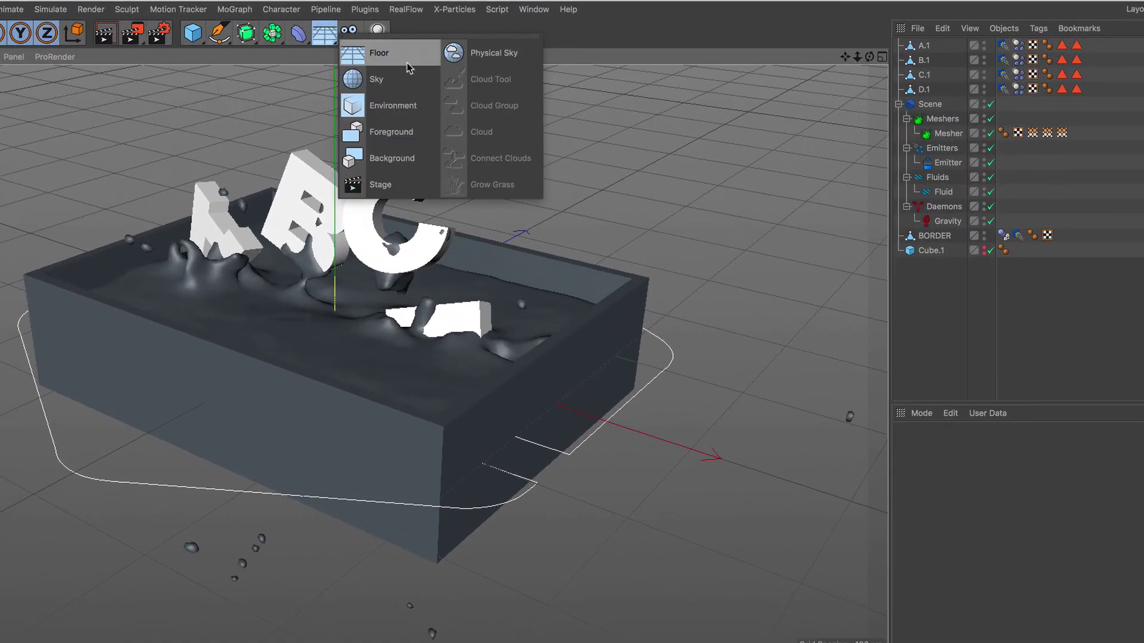
click(394, 53)
drag(335, 191, 341, 247)
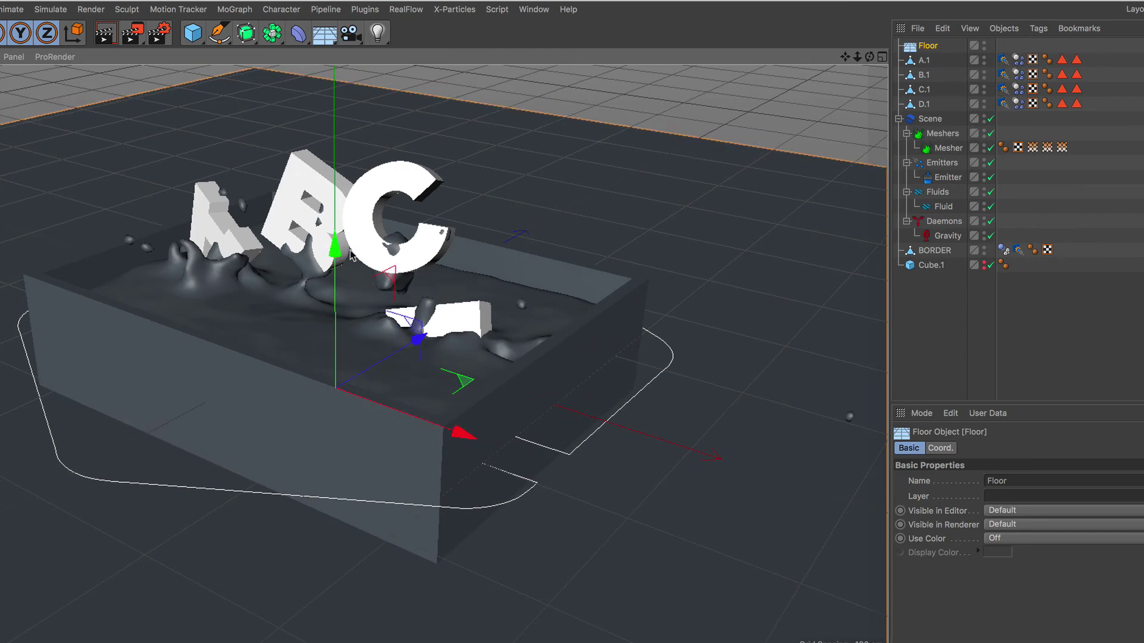
click(324, 34)
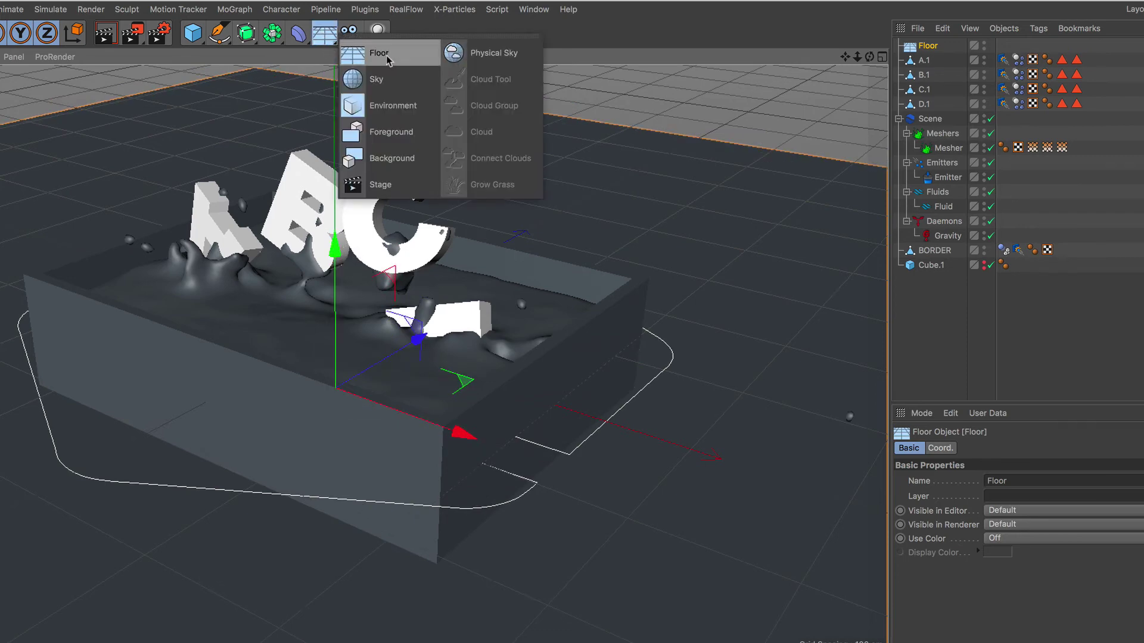
click(410, 80)
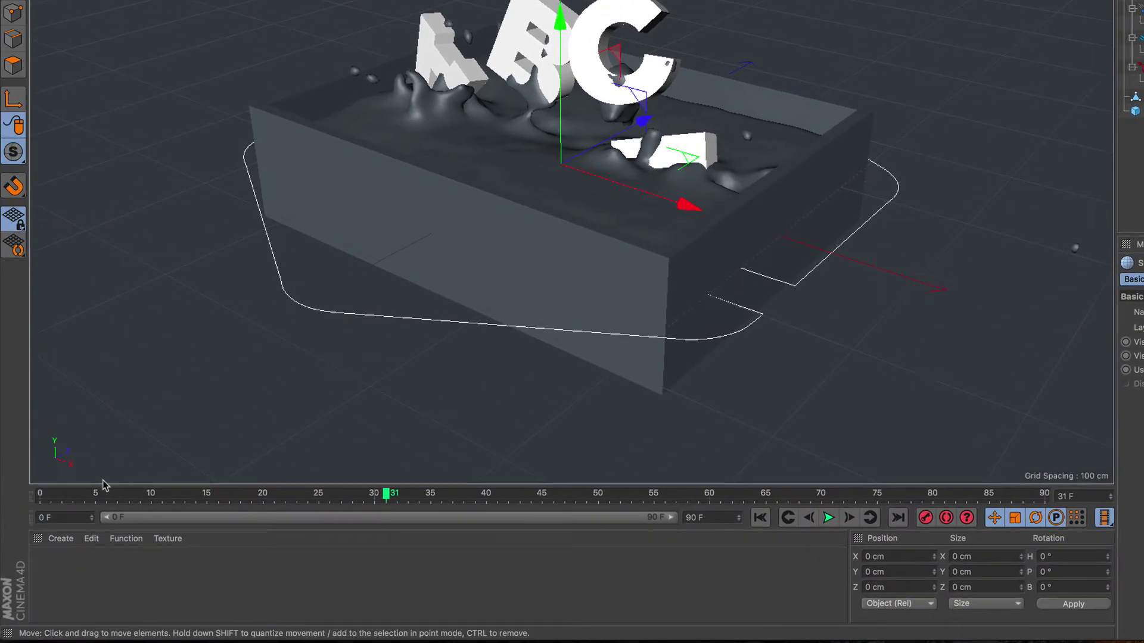
- Create a new standard material and turn off its reflectance
click(61, 539)
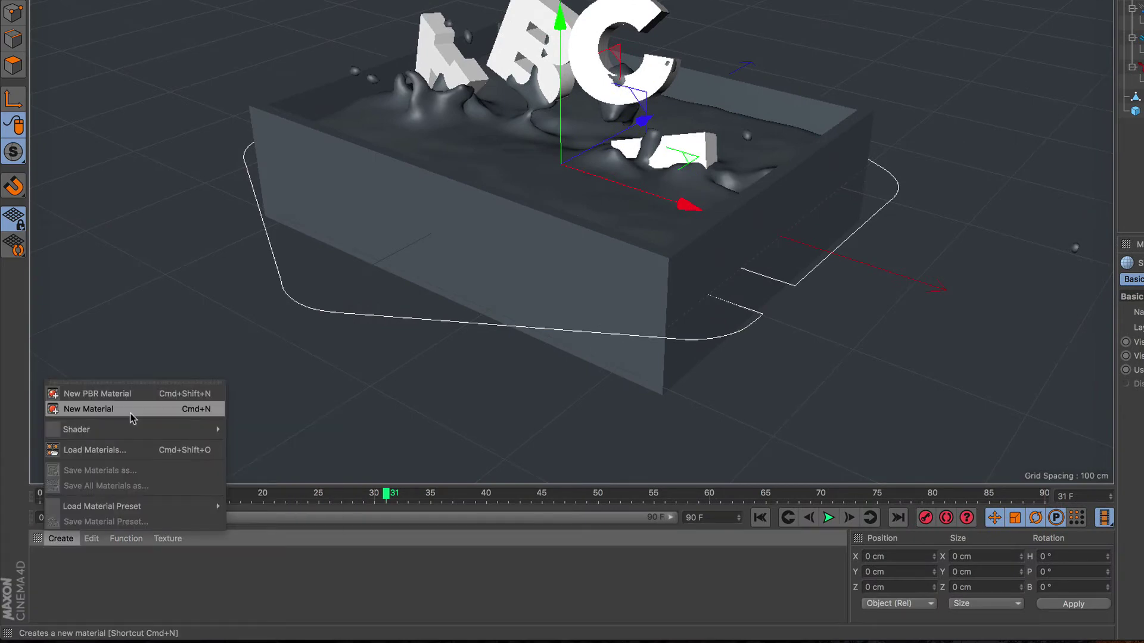
click(89, 410)
double_click(46, 566)
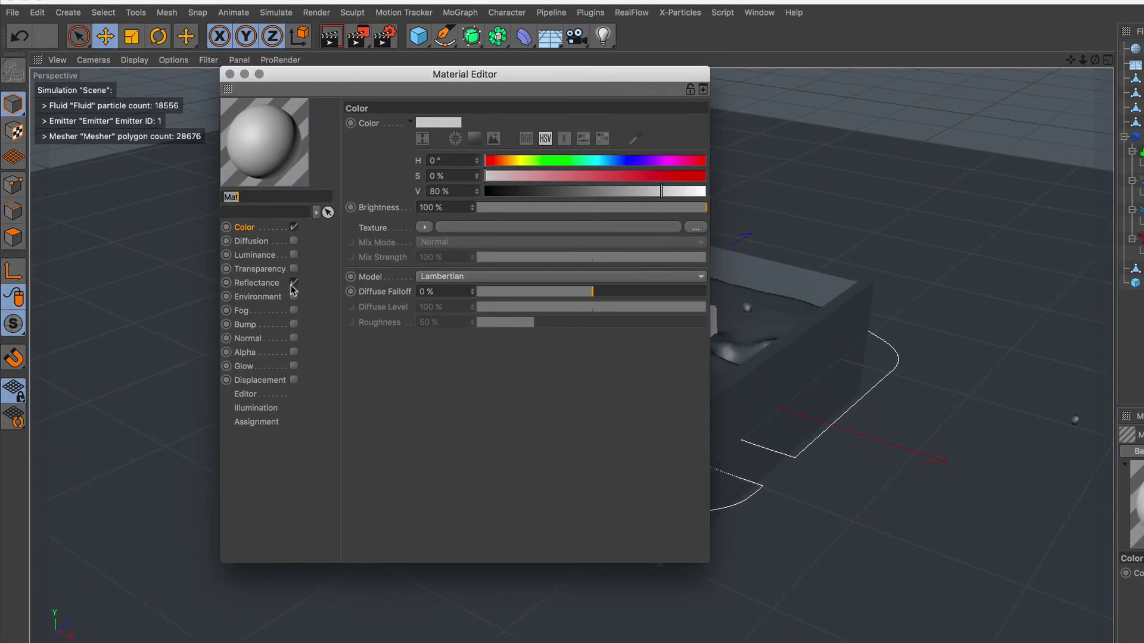
click(292, 285)
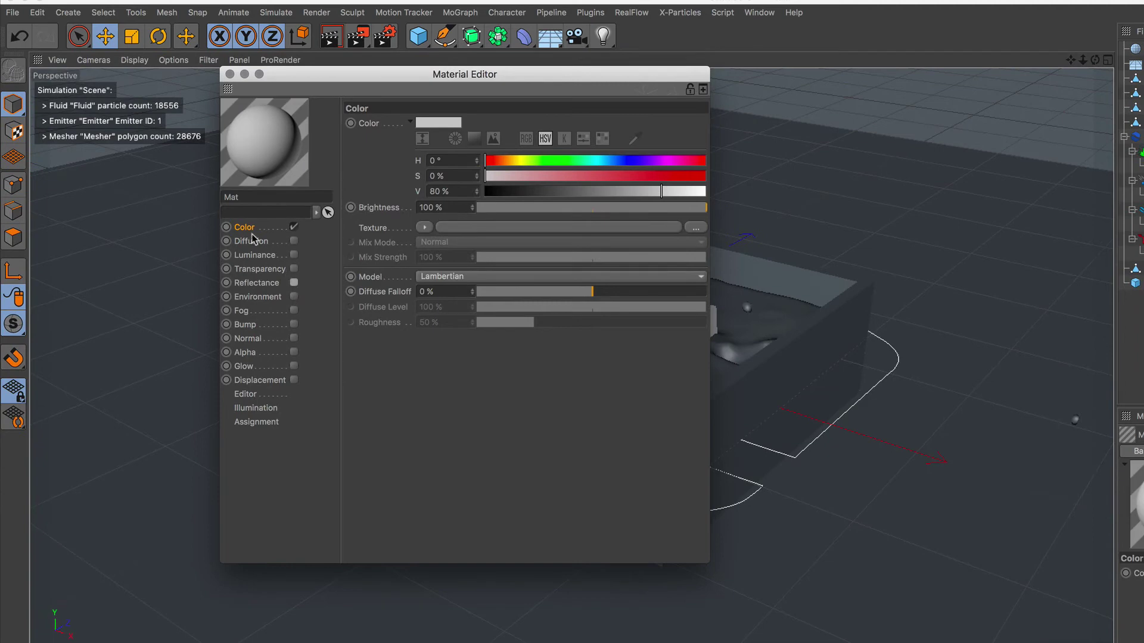
- Load a Gradient as the colour texture and make its left knot white
click(422, 229)
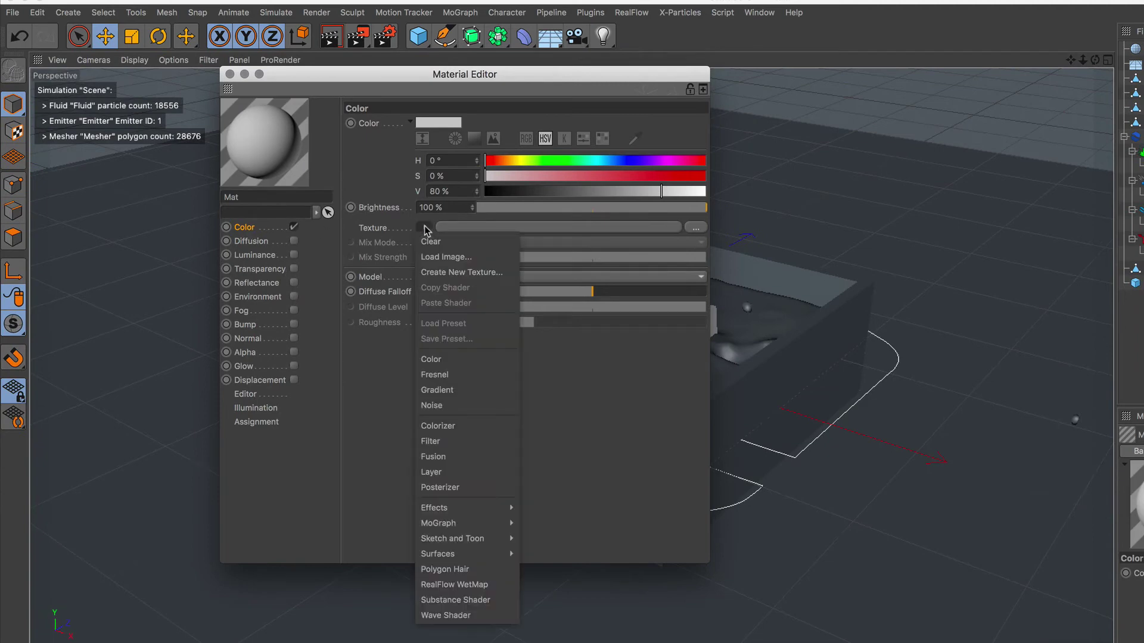
click(472, 390)
click(558, 229)
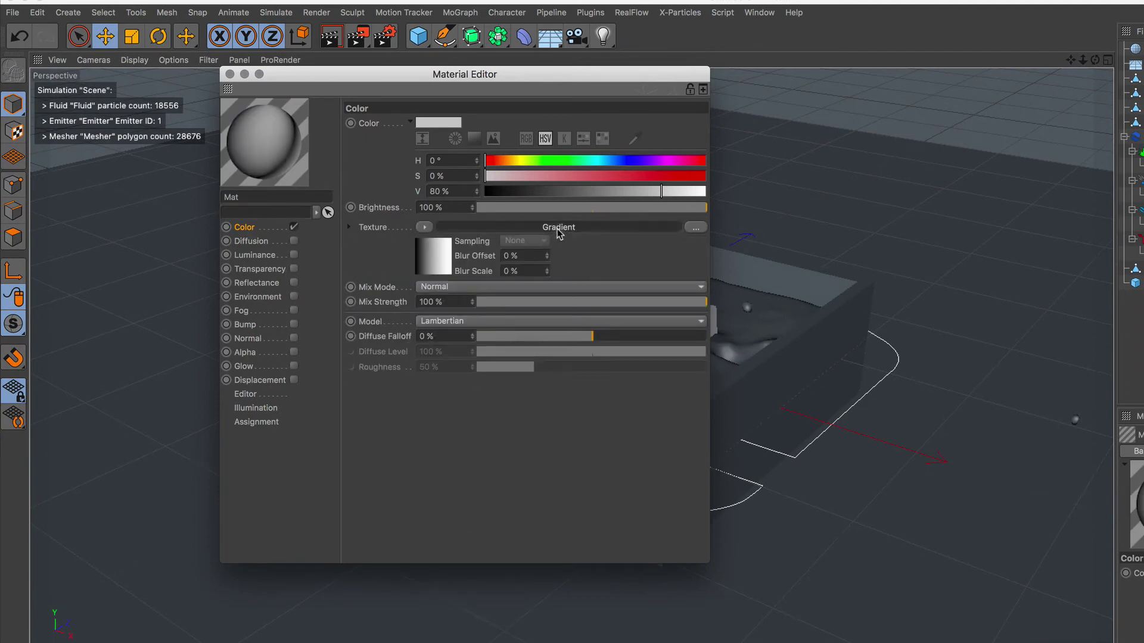
double_click(408, 238)
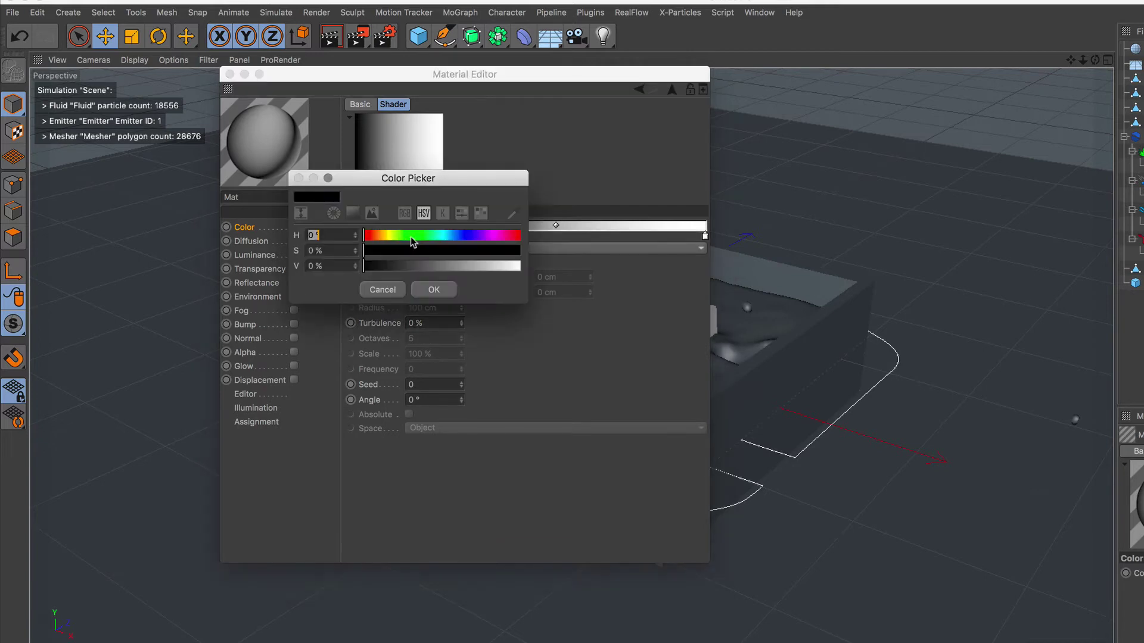
drag(476, 267, 519, 267)
click(441, 291)
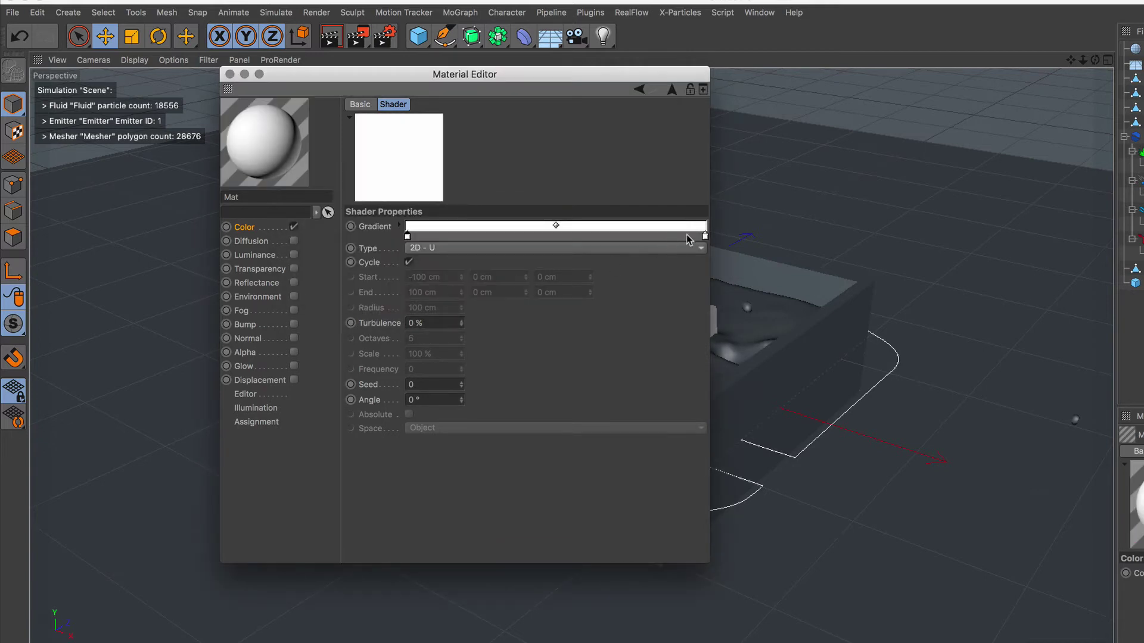
- Make the gradient's right knot grey, set Type to 2D - Circular, and close the editor
double_click(706, 237)
click(738, 266)
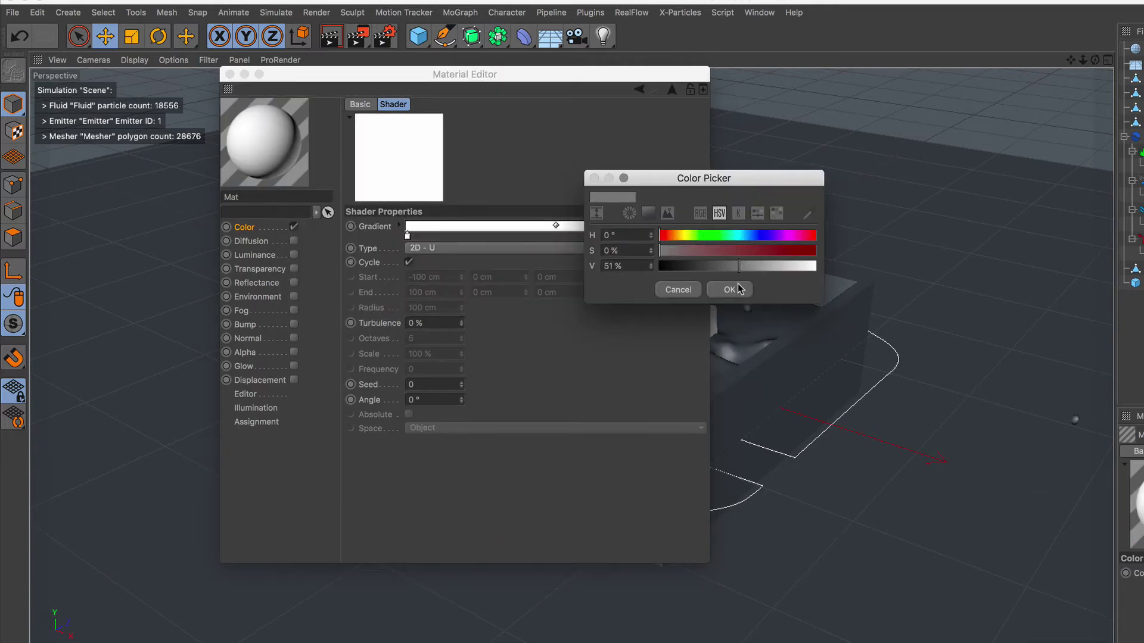
click(729, 290)
click(477, 252)
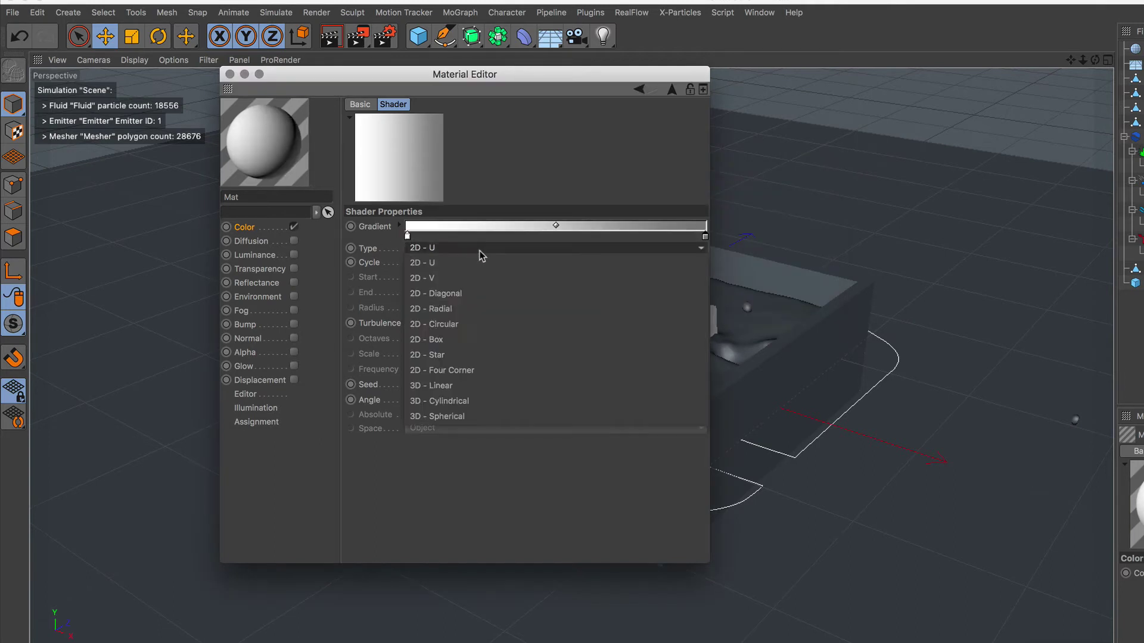
click(488, 331)
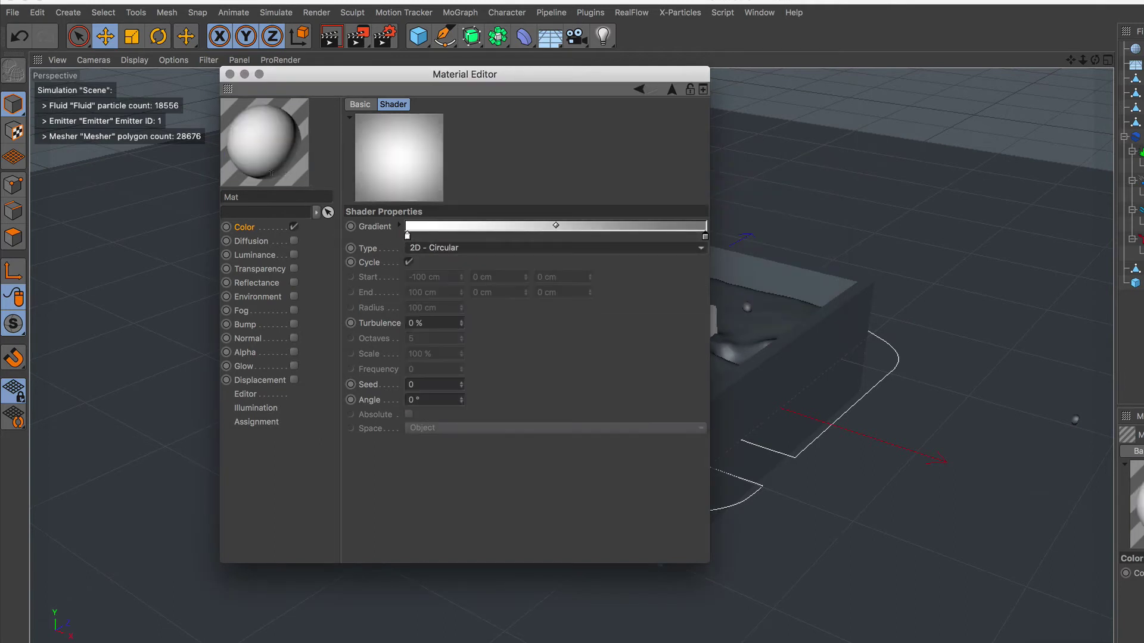
click(229, 75)
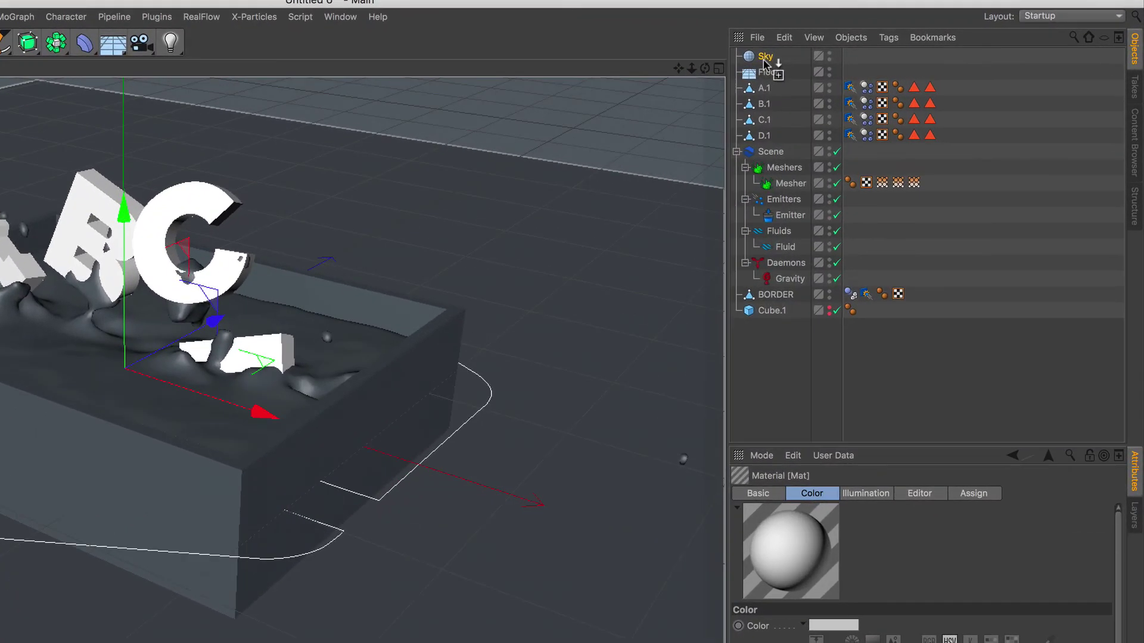
- Apply the Mat material to both the Sky and Floor objects
drag(764, 60, 766, 58)
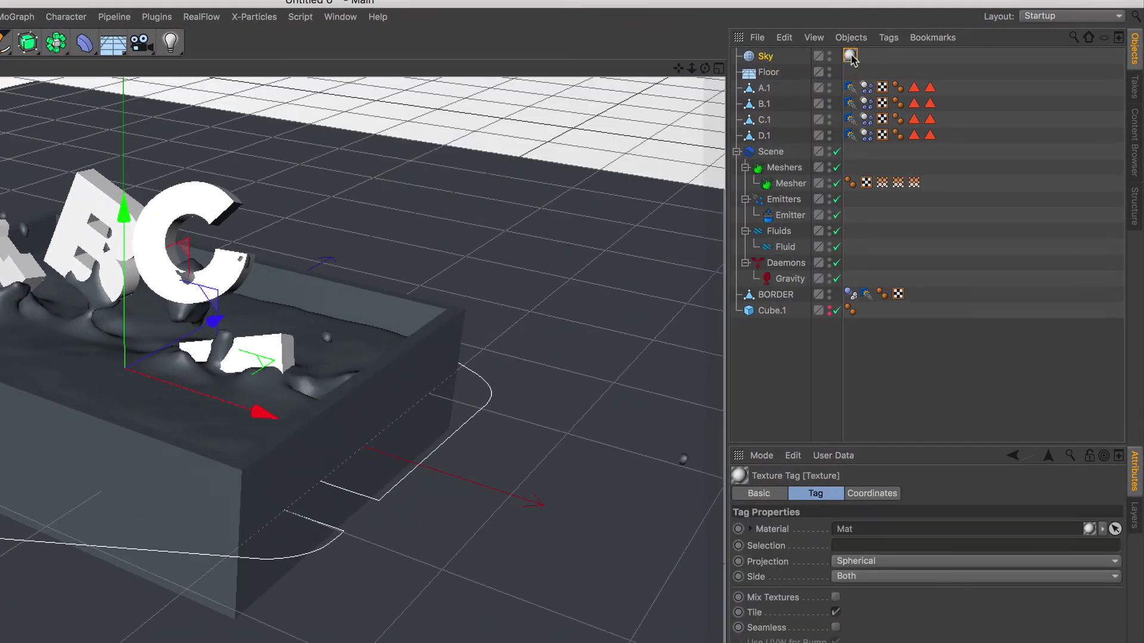
ctrl+drag(851, 56, 851, 72)
click(772, 72)
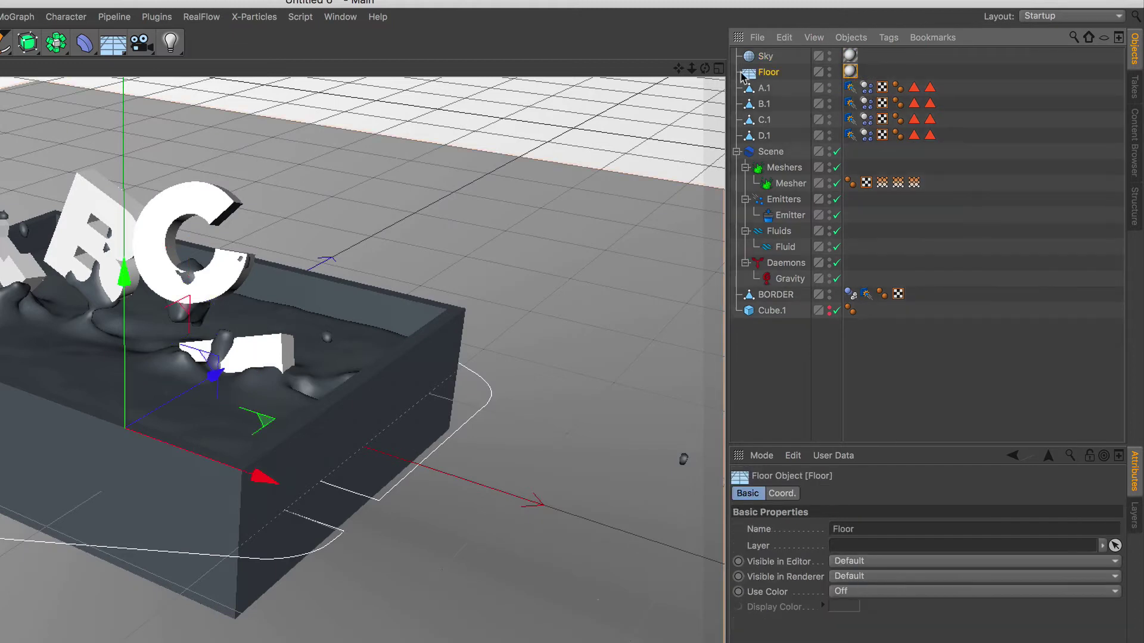
- Give Floor a Compositing tag with Compositing Background enabled, then render a preview
click(888, 38)
mouse_move(931, 61)
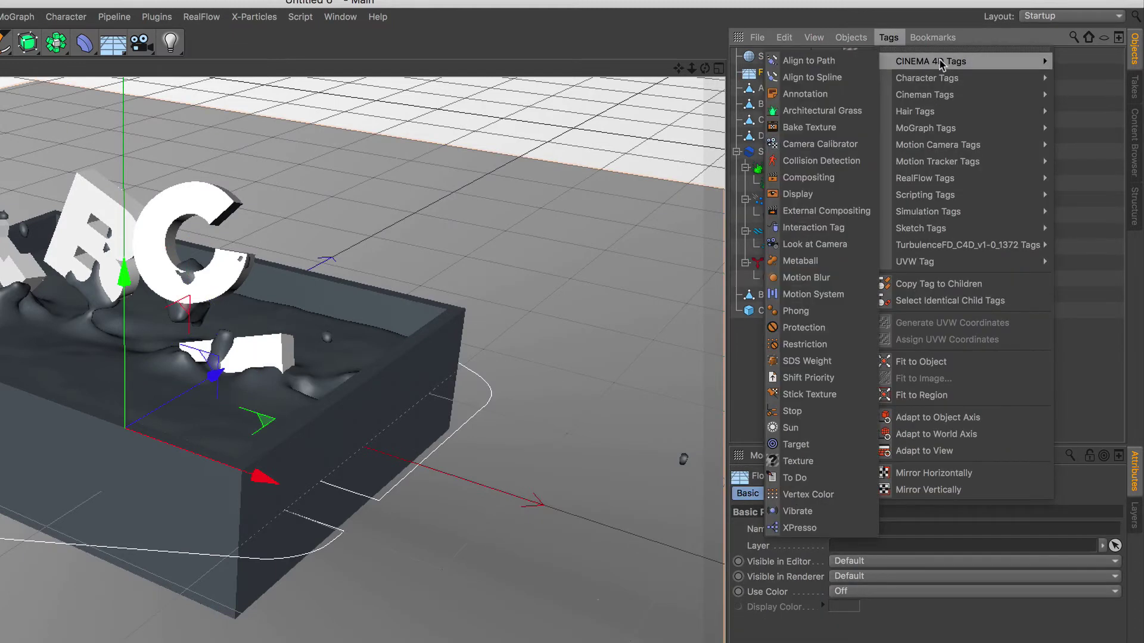
click(848, 179)
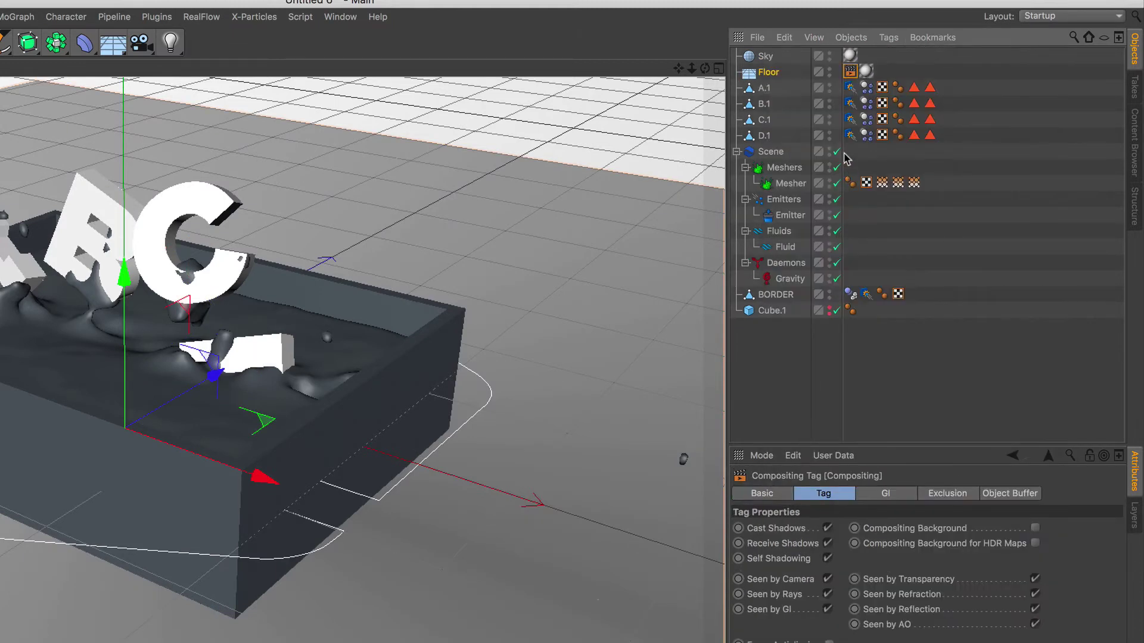
click(1035, 529)
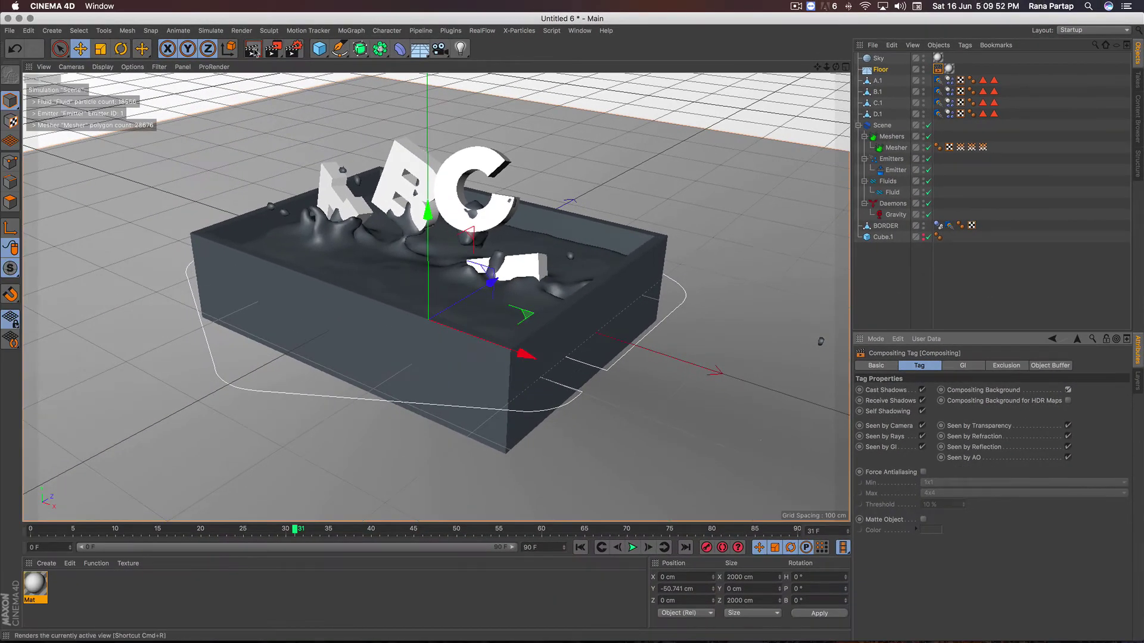
click(253, 51)
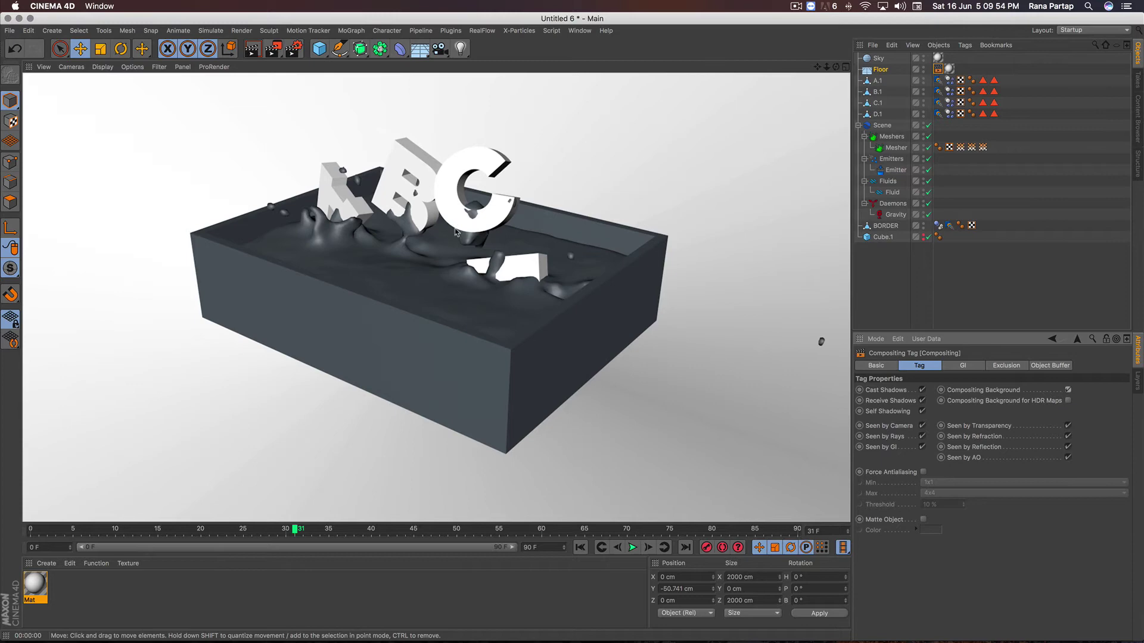
- Replay the fluid simulation from frame 0 and stop at frame 34
click(455, 232)
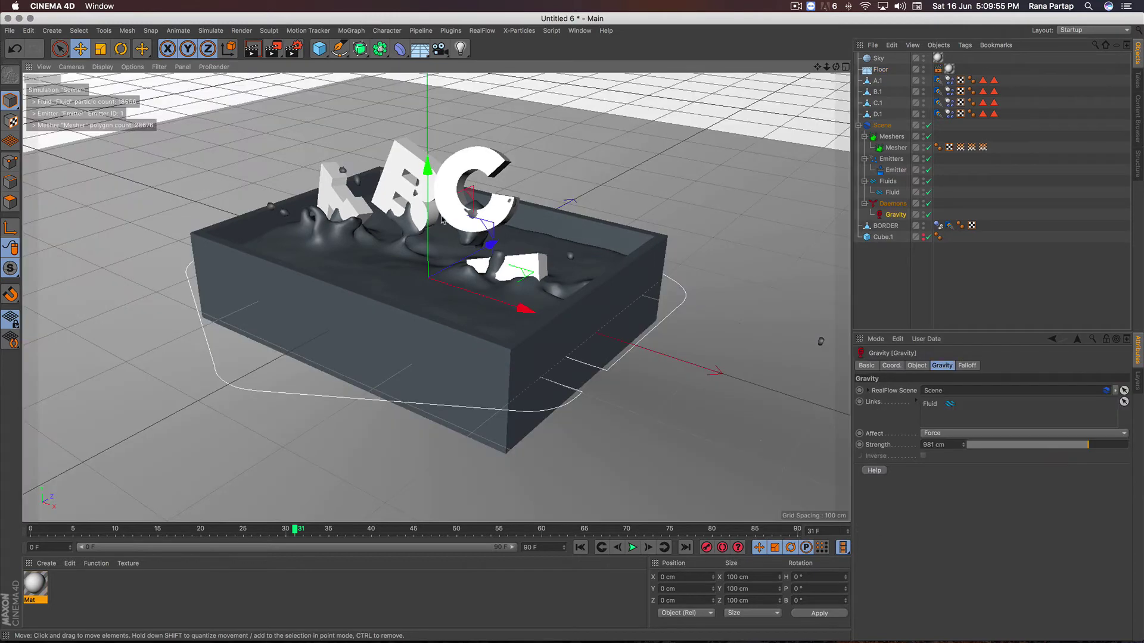
mouse_move(456, 234)
alt+mouse_down()
mouse_move(439, 264)
mouse_move(445, 301)
alt+mouse_up()
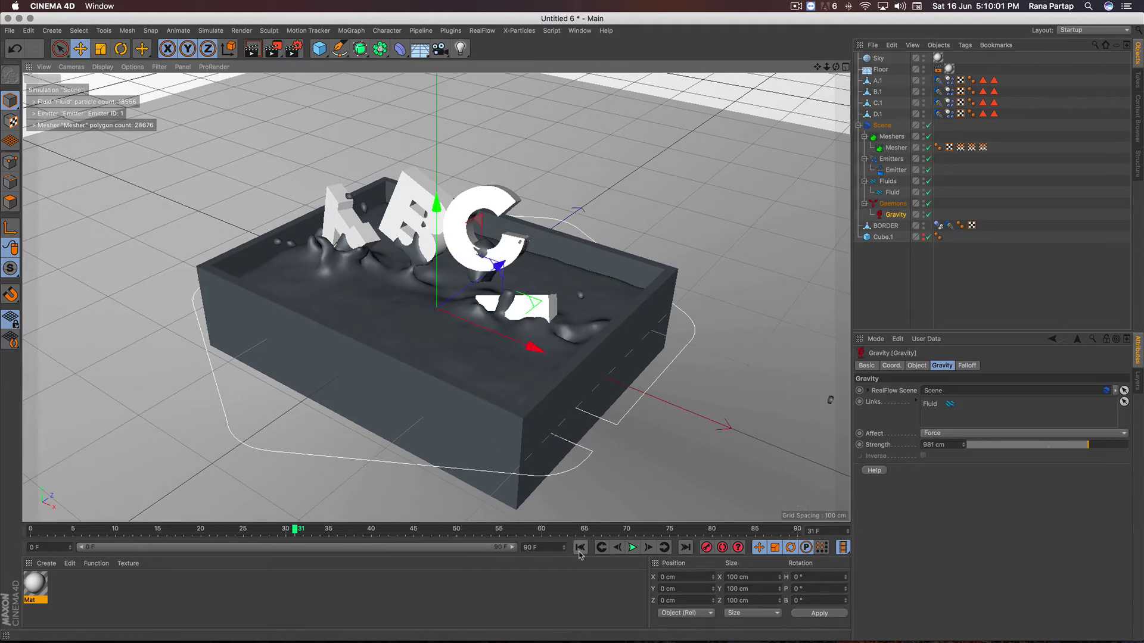
click(580, 547)
click(633, 547)
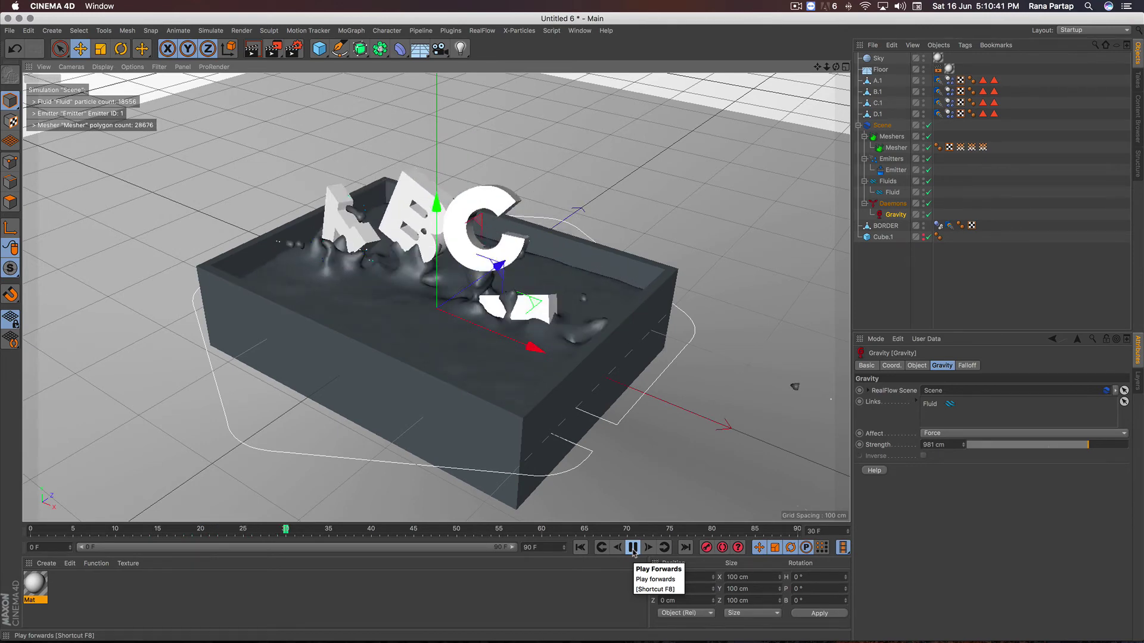
click(633, 548)
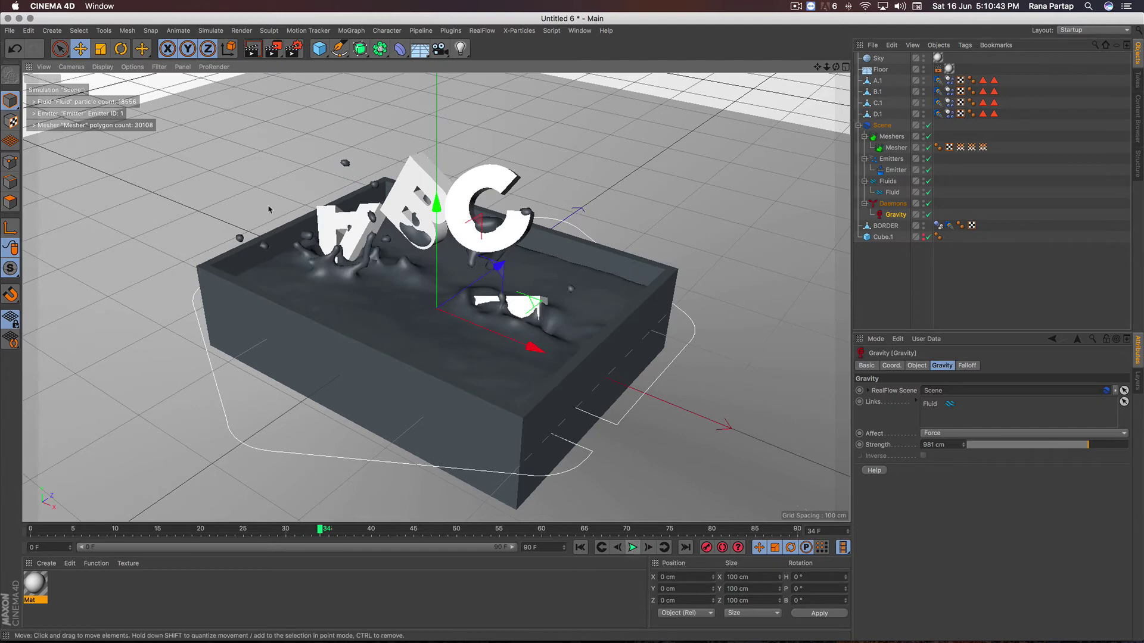
- Render a preview of frame 34 and select the Floor object
click(253, 49)
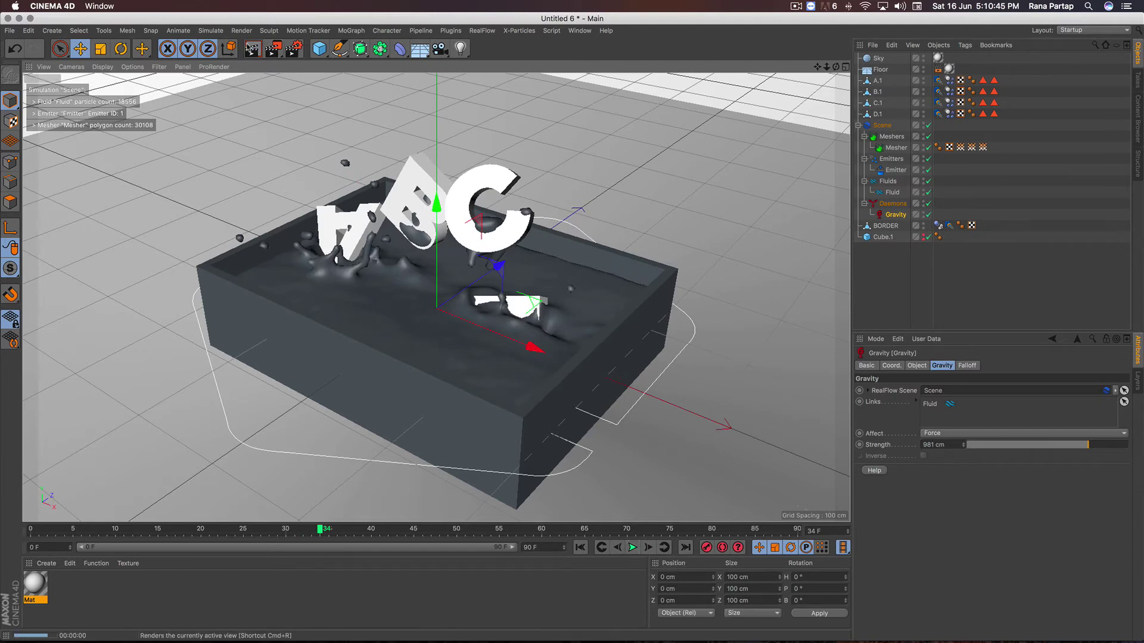
click(260, 224)
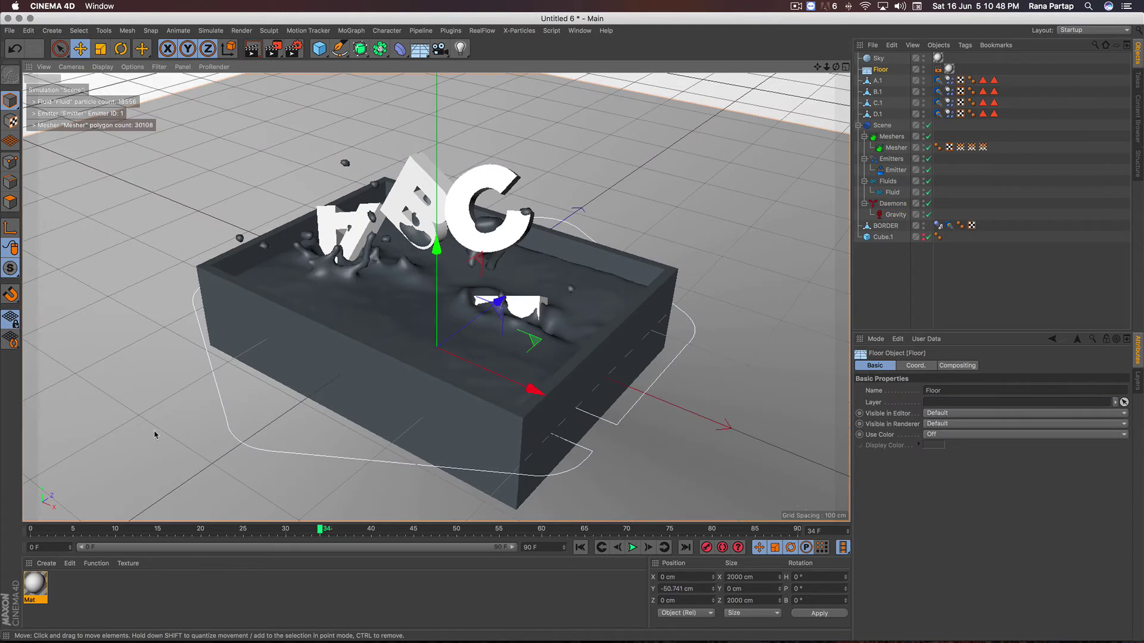
click(45, 566)
- Load liquid materials pack.c4d and apply one of its water materials to the Mesher
click(108, 499)
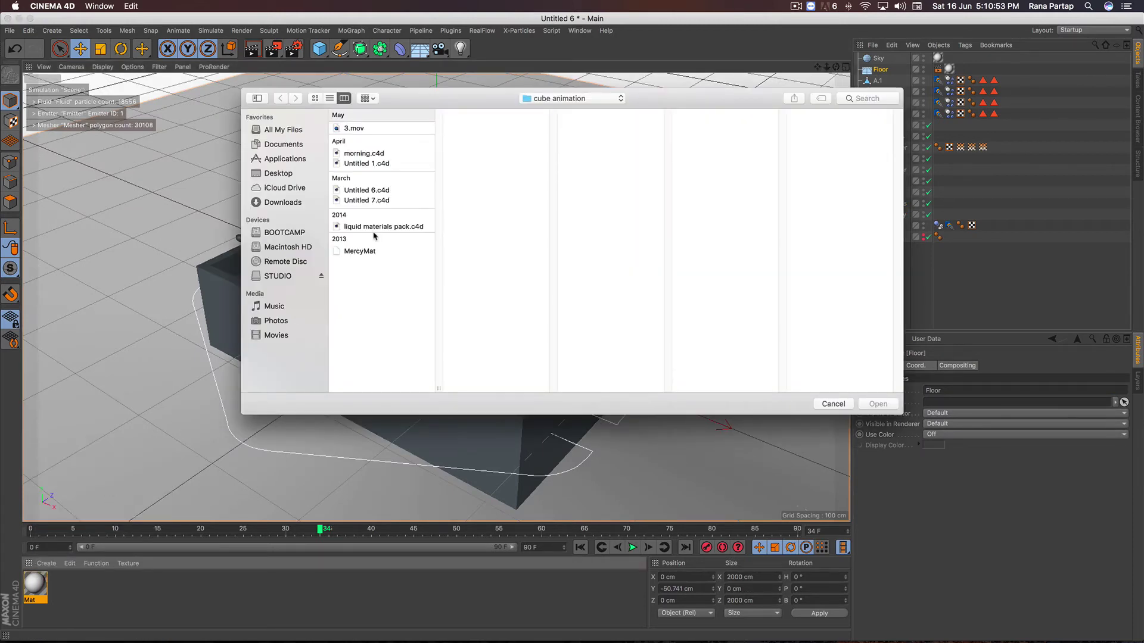
click(373, 227)
click(870, 407)
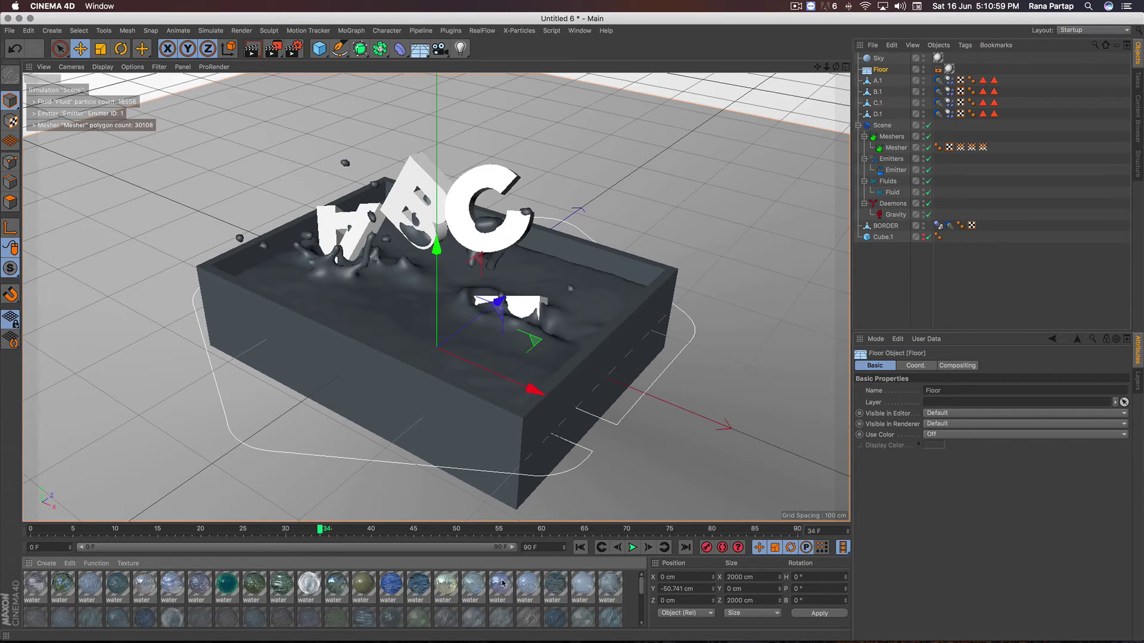
click(171, 587)
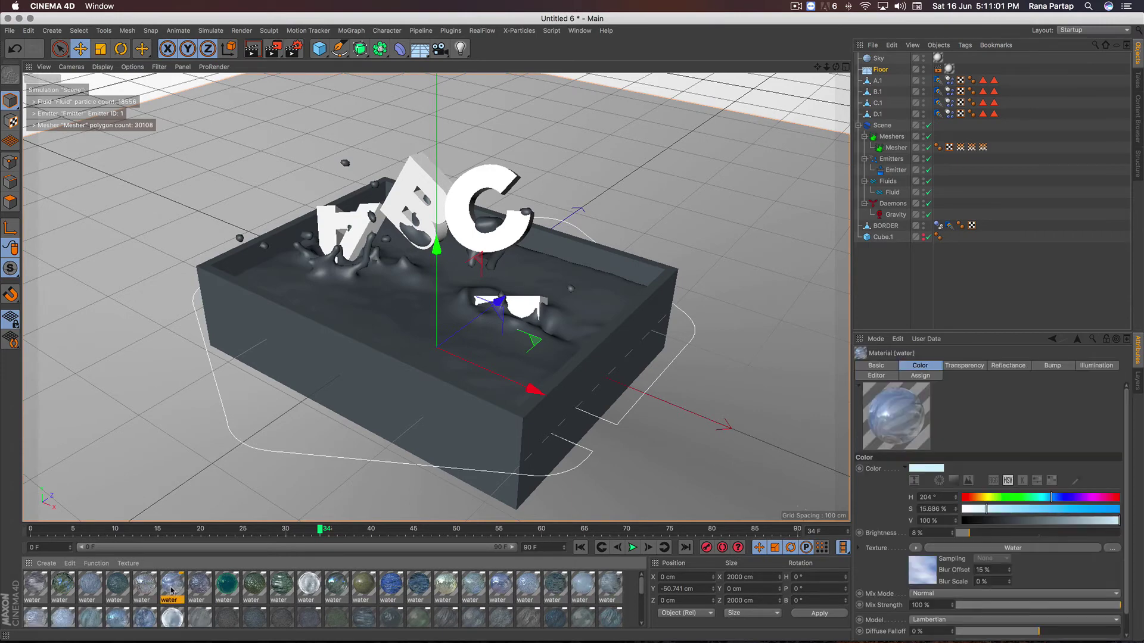
drag(577, 513, 786, 414)
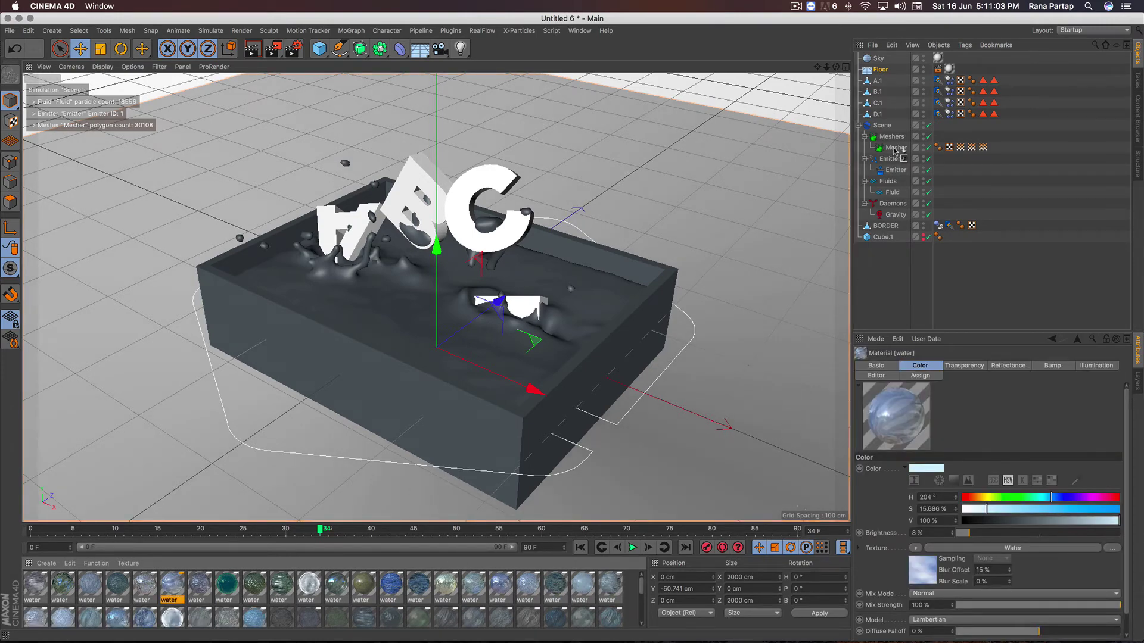
drag(895, 151, 896, 149)
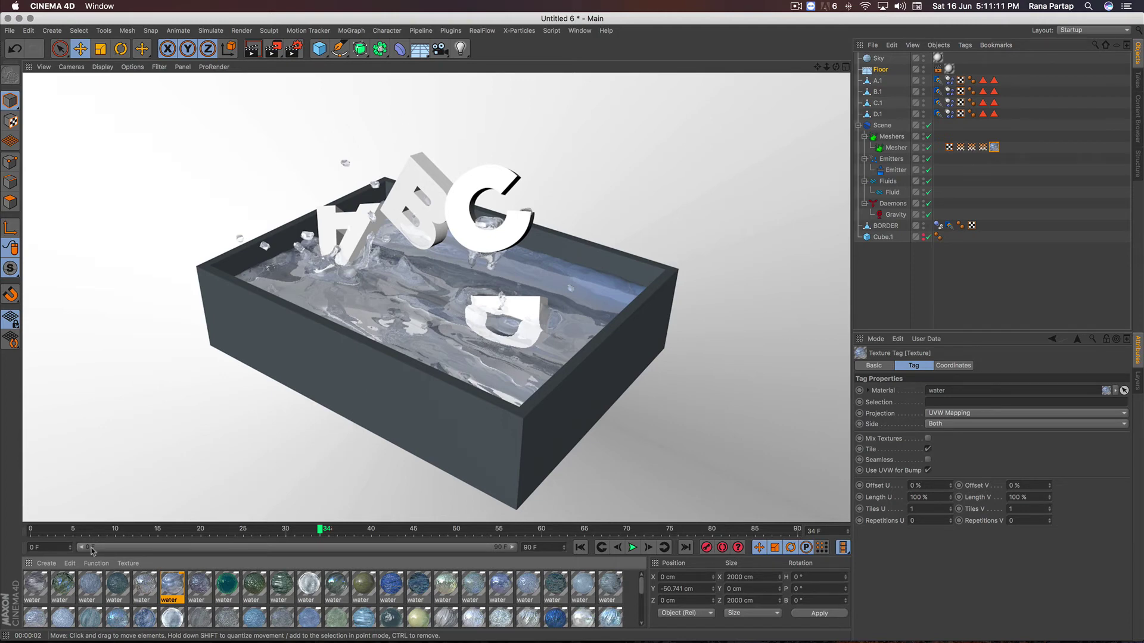
- Begin loading the MercyMat material file via the Material Manager's Load Materials
click(48, 563)
click(105, 504)
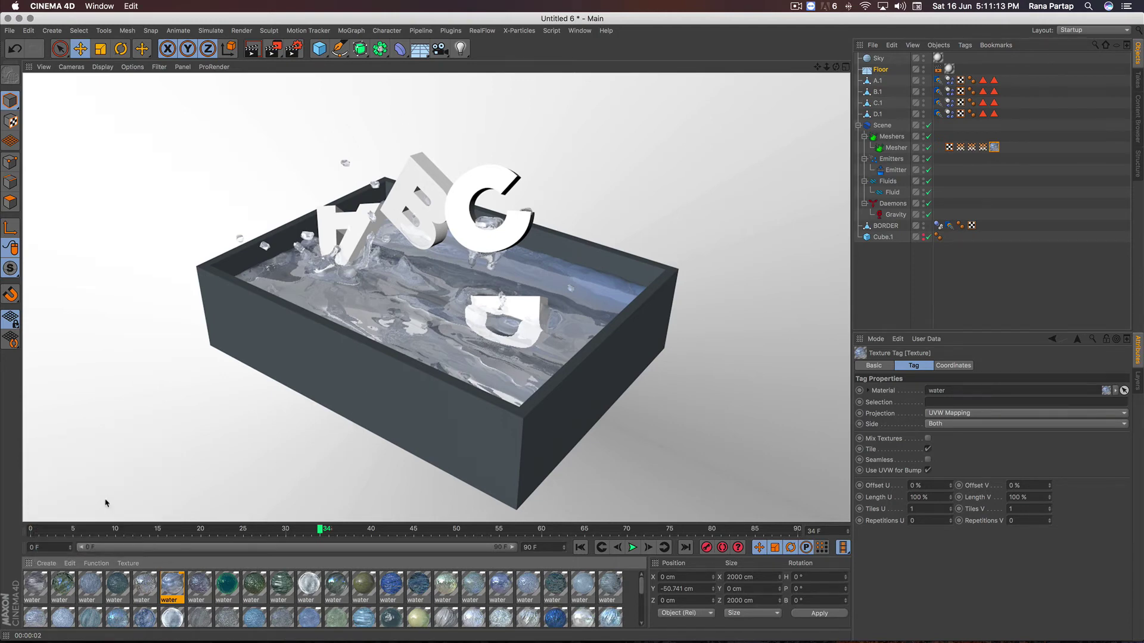
- Load the MercyMat materials and colour letter A red and letter B orange
click(374, 256)
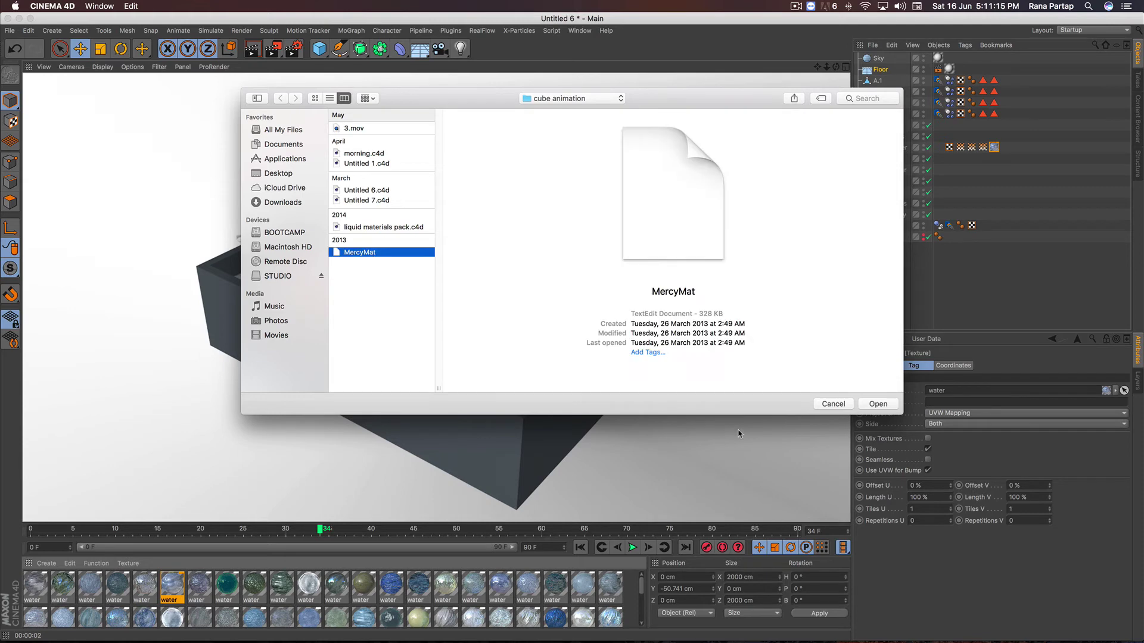
click(878, 404)
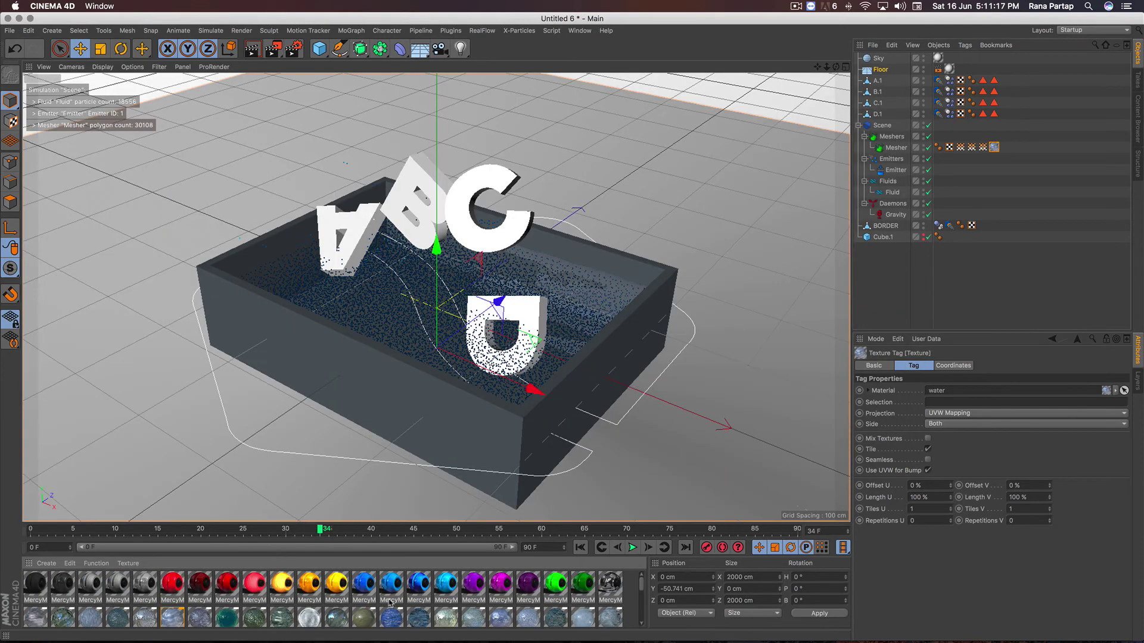
drag(227, 586, 756, 355)
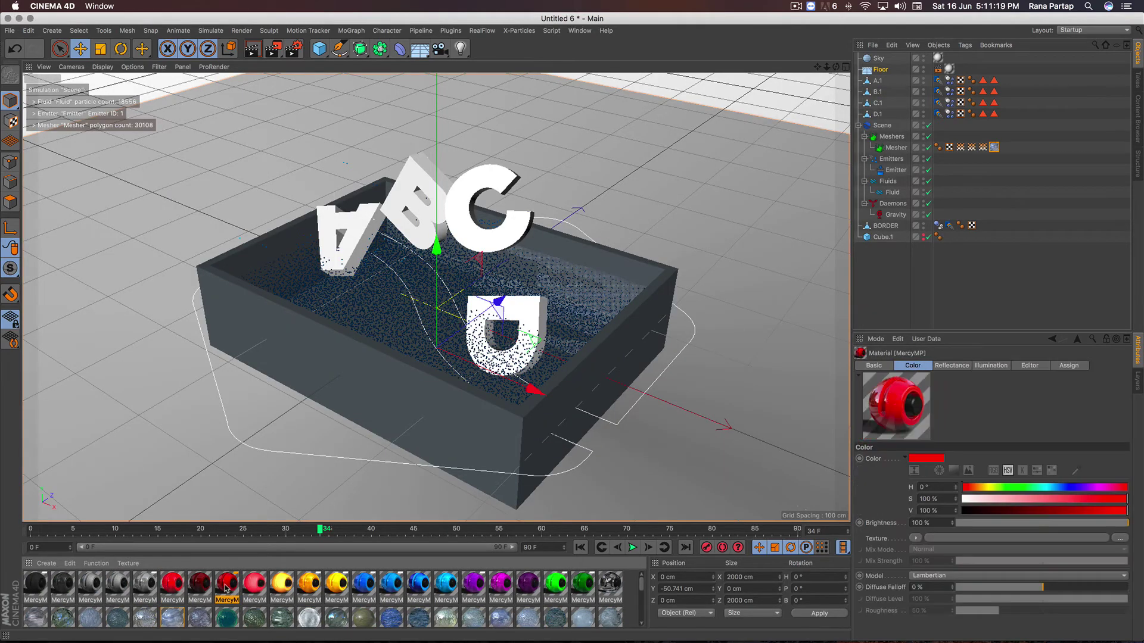
drag(878, 82, 878, 81)
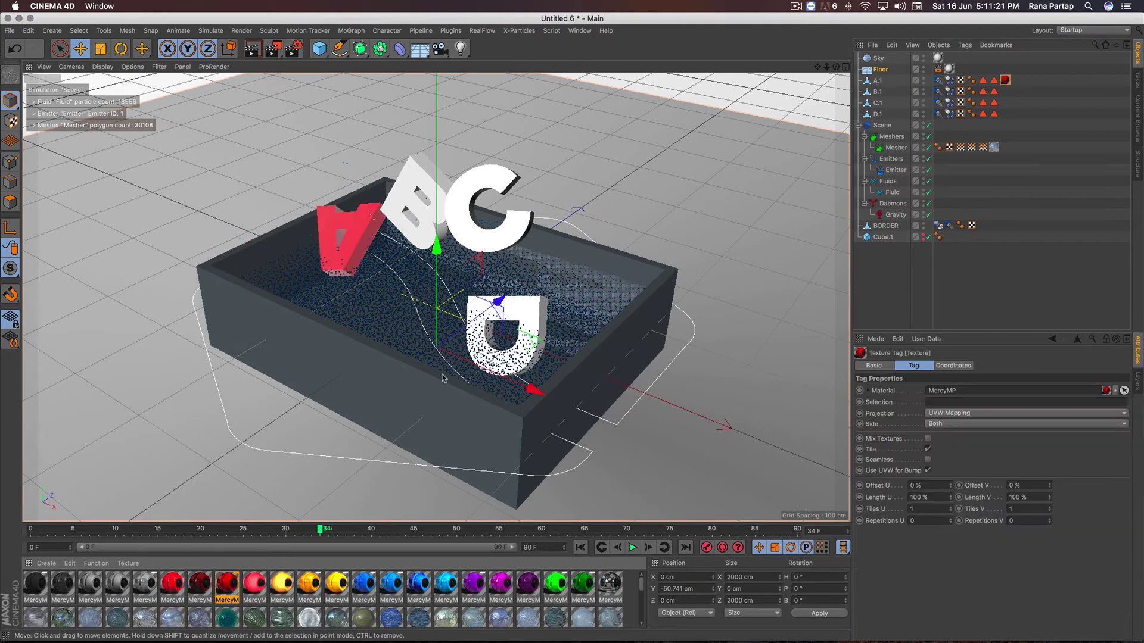
drag(381, 542, 783, 152)
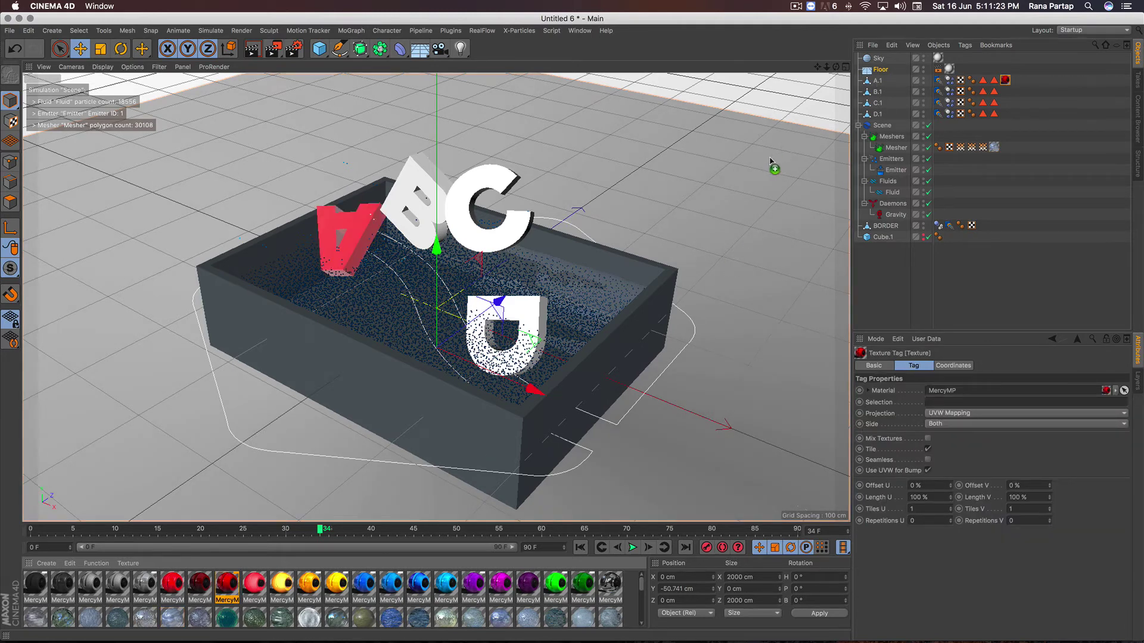
drag(880, 98, 878, 93)
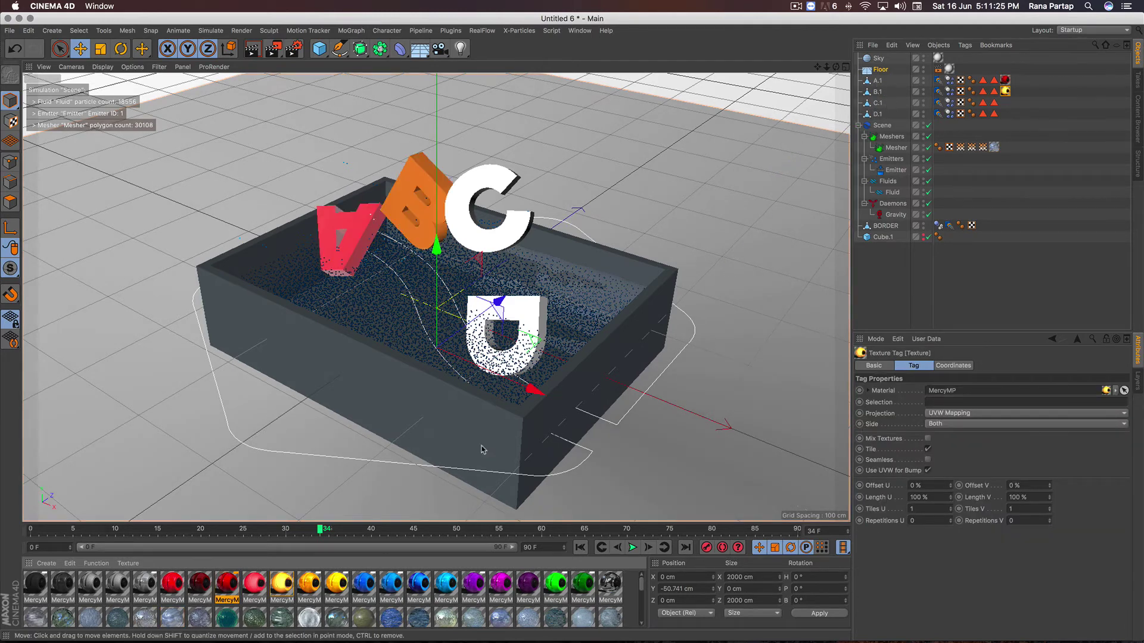
- Assign the blue material to C.1 and purple to D.1, then replay from frame 0
drag(392, 590, 878, 213)
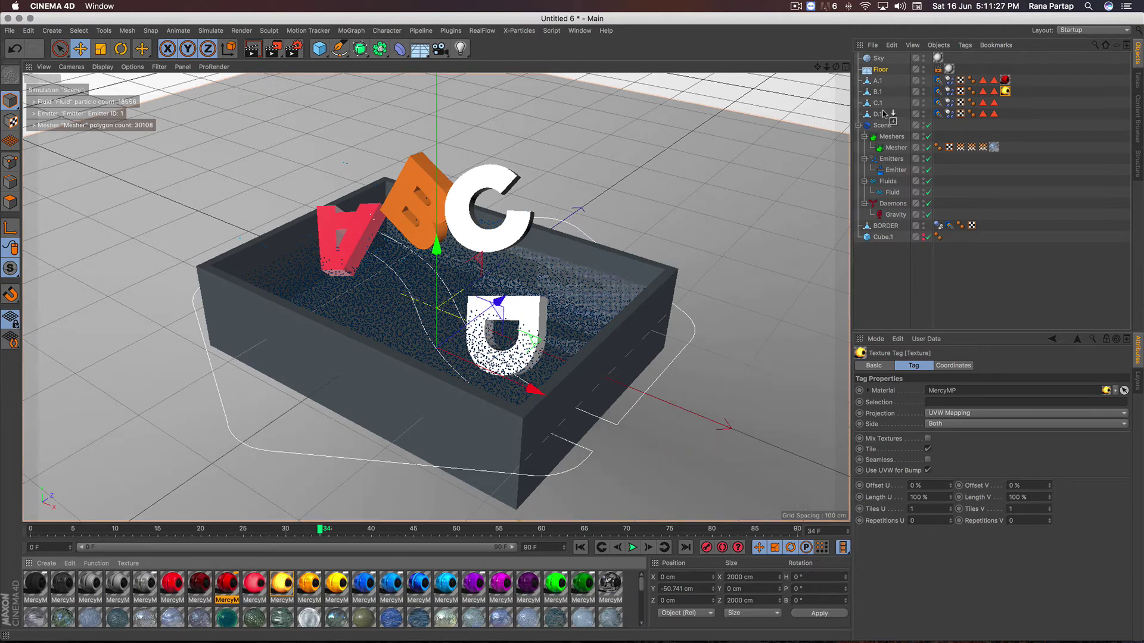
drag(884, 113, 879, 102)
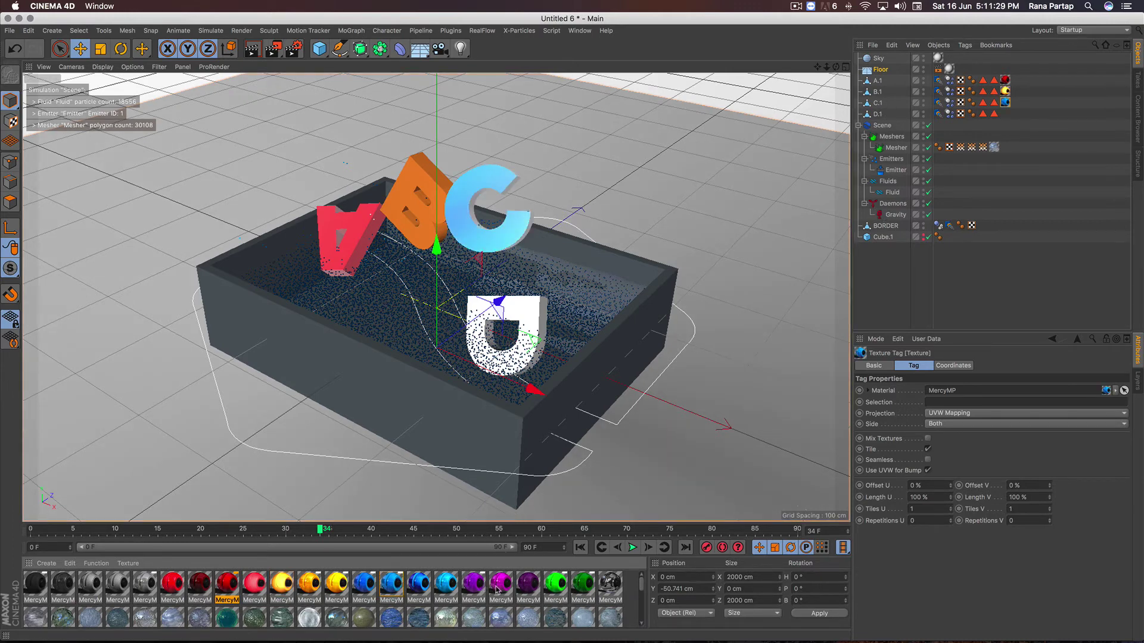
drag(496, 590, 873, 114)
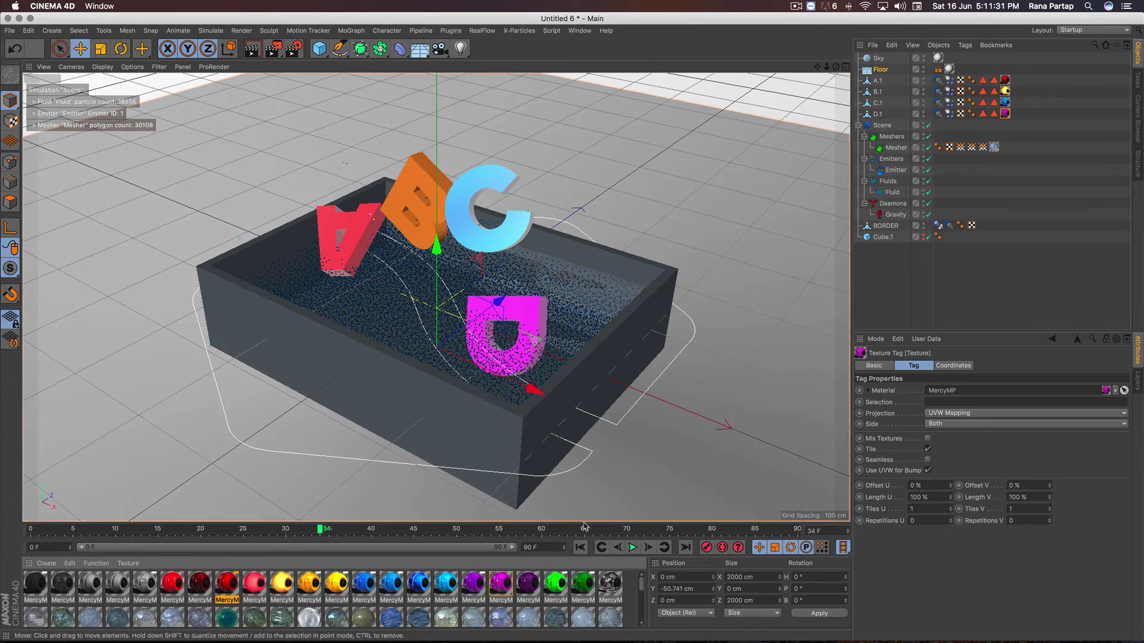
click(580, 547)
click(630, 550)
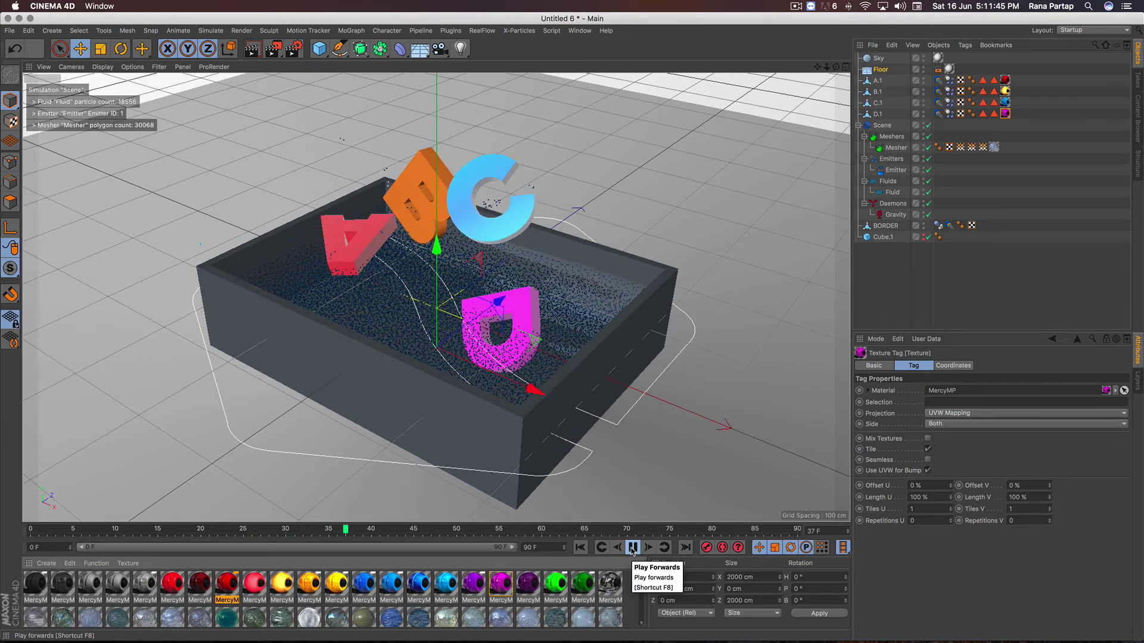
- Stop playback at frame 41, render a preview, and select the Emitter
click(633, 547)
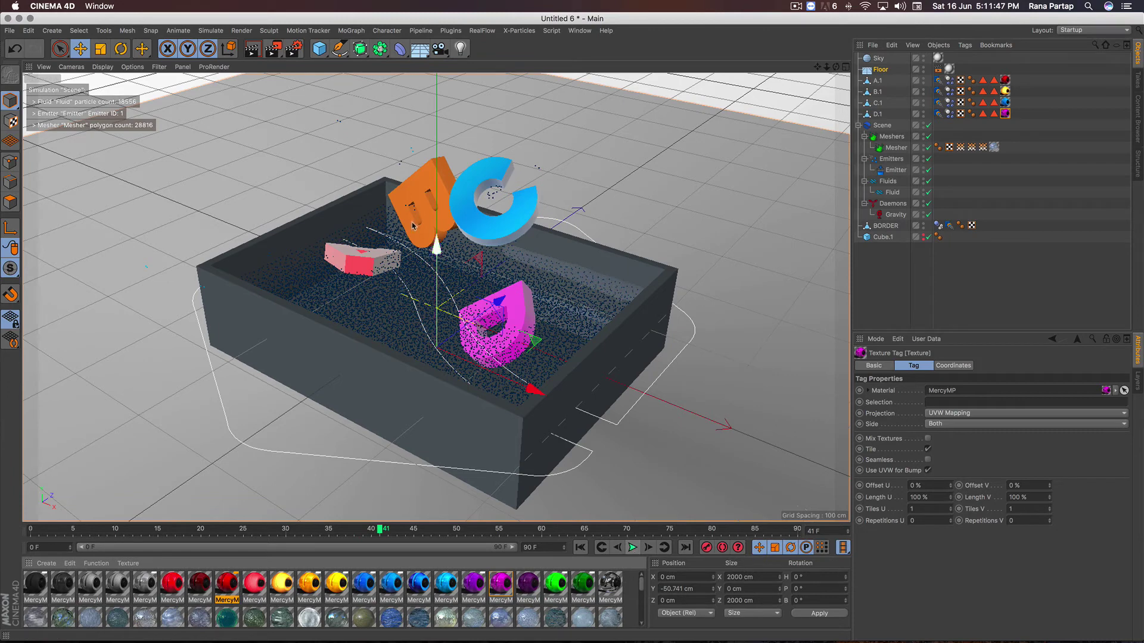
click(253, 50)
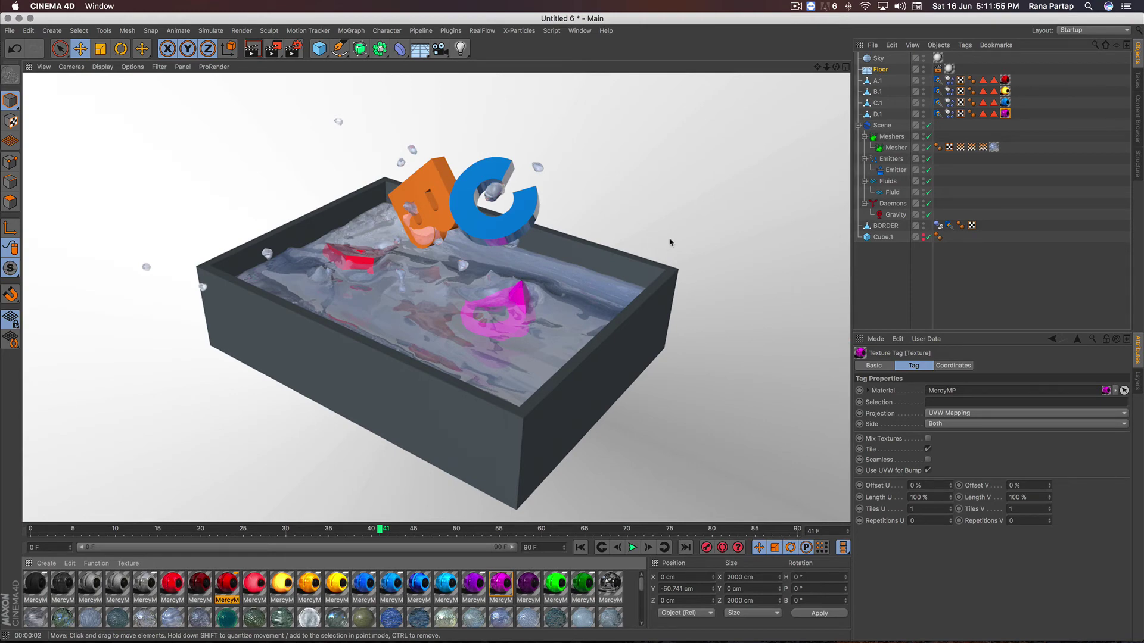
click(893, 171)
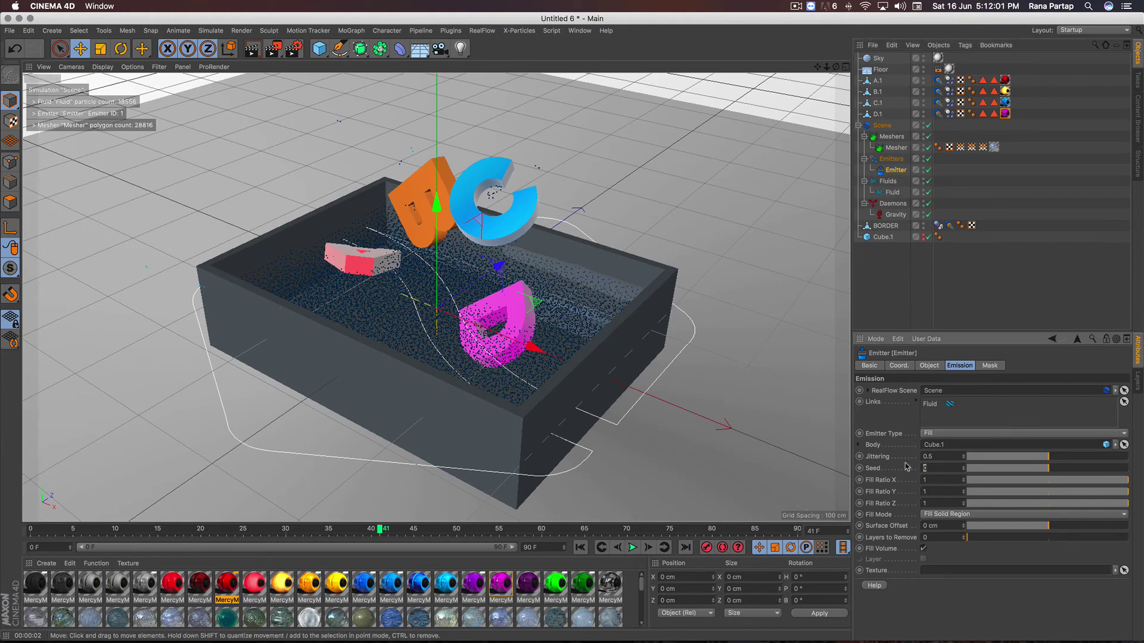
- Set emitter Seed to -4, re-run to frame 51, preview, and move the emitter to Z -1.139 cm
drag(1053, 467, 1043, 470)
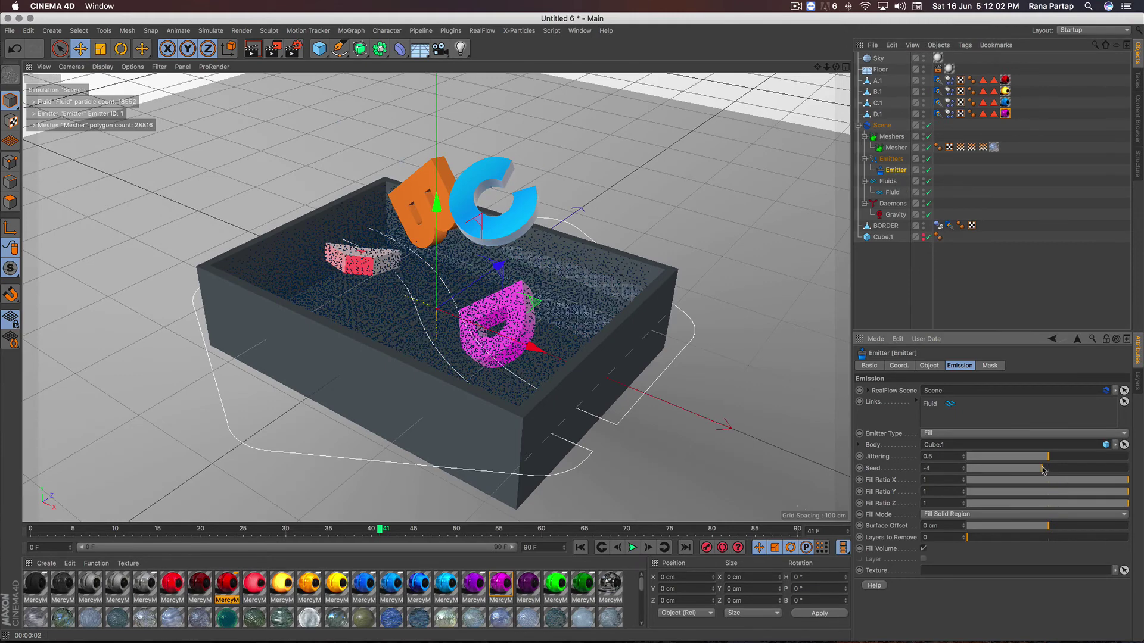
click(579, 547)
click(632, 547)
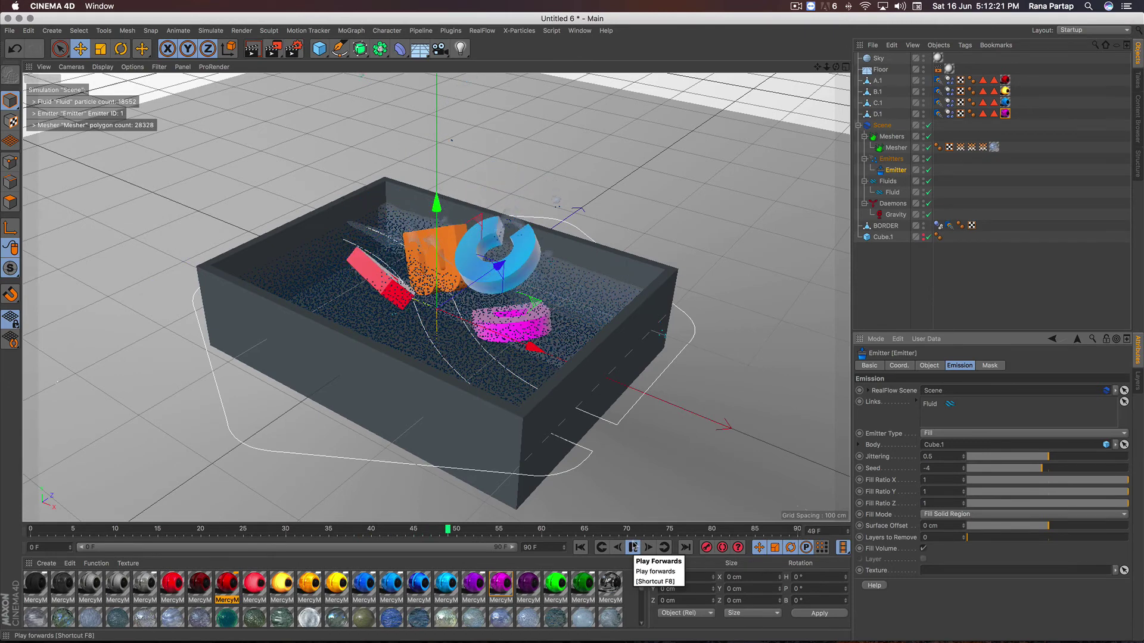
click(634, 546)
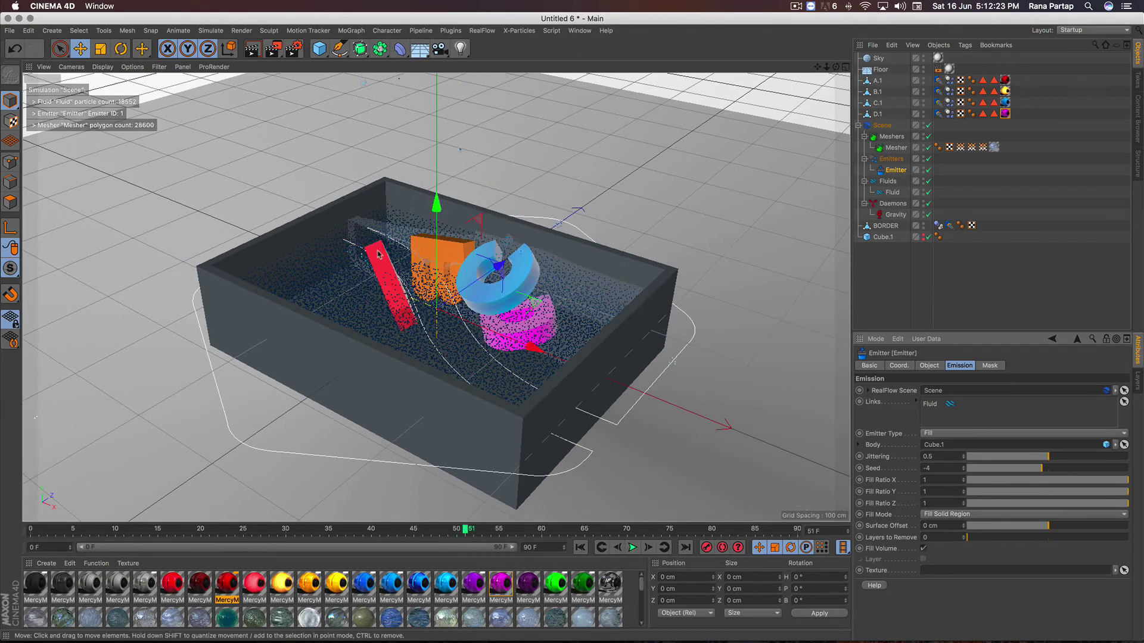
click(252, 48)
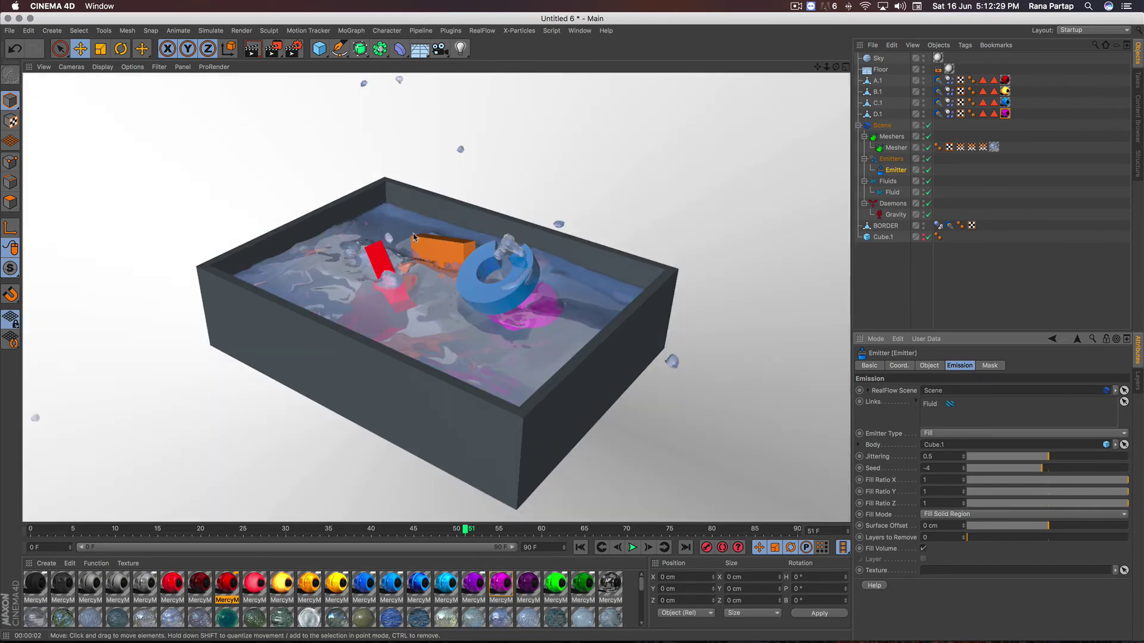
mouse_move(414, 237)
mouse_down()
mouse_move(469, 315)
mouse_move(415, 262)
mouse_up()
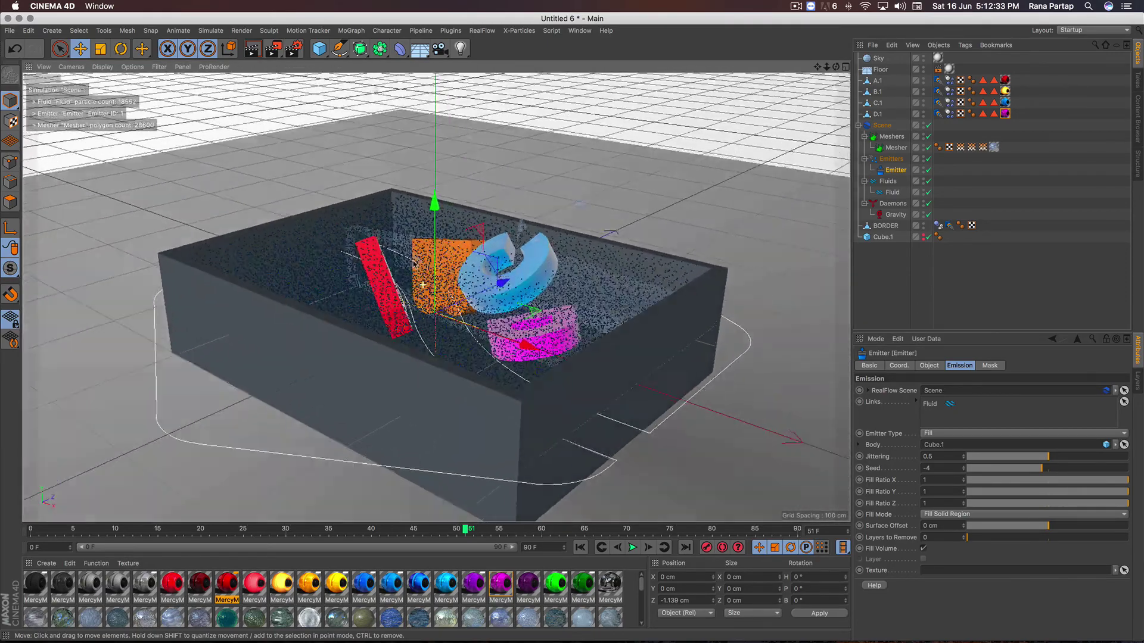
click(580, 547)
- Give the BORDER collision 80 % Bounce and 200 % Friction
click(633, 547)
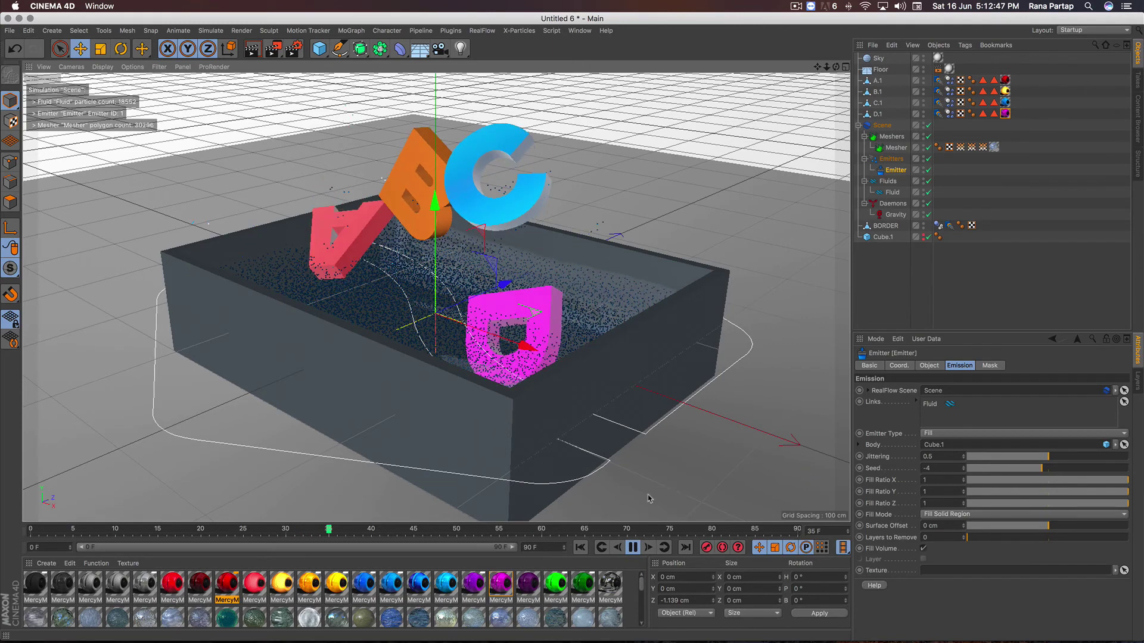
click(633, 546)
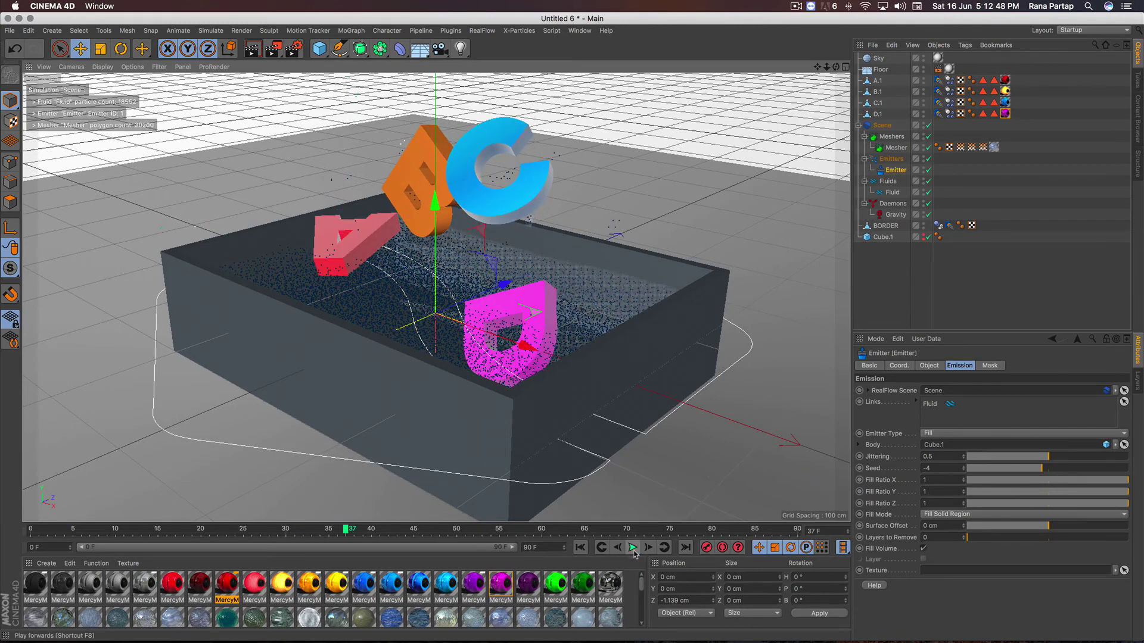
click(938, 226)
click(943, 494)
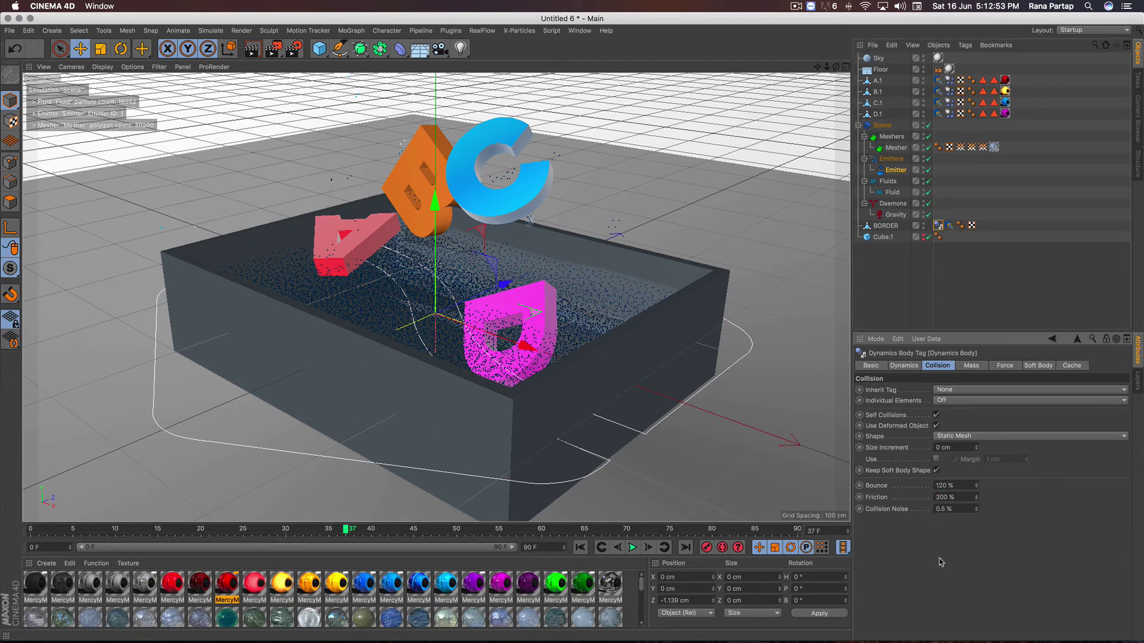
- Re-simulate to frame 37, view the box from a closer angle, and render a preview
click(580, 547)
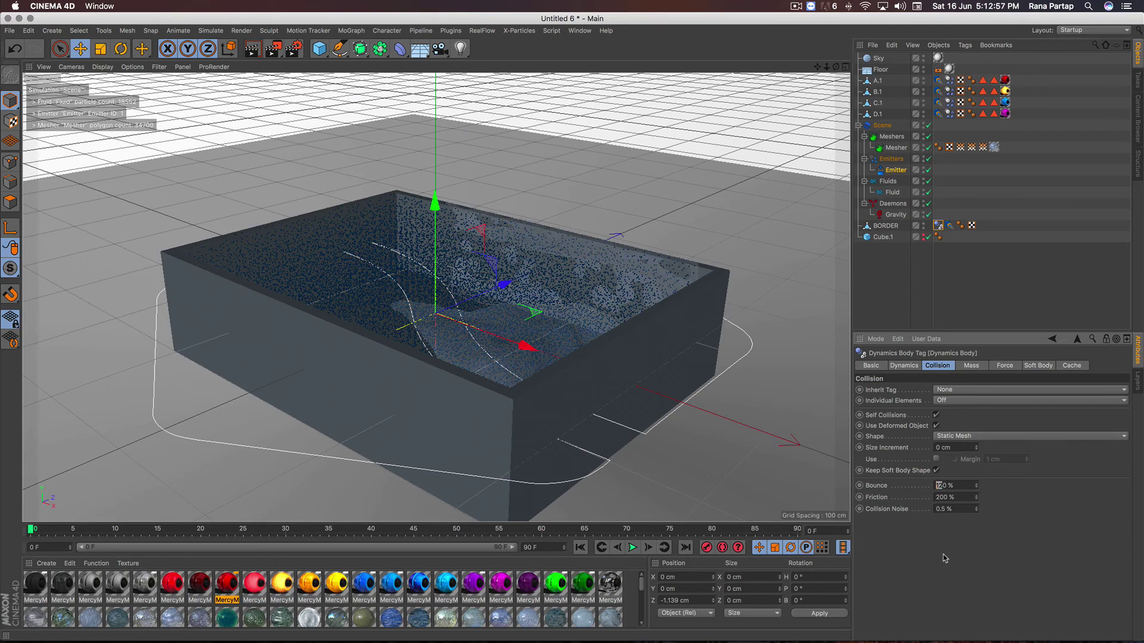
click(633, 546)
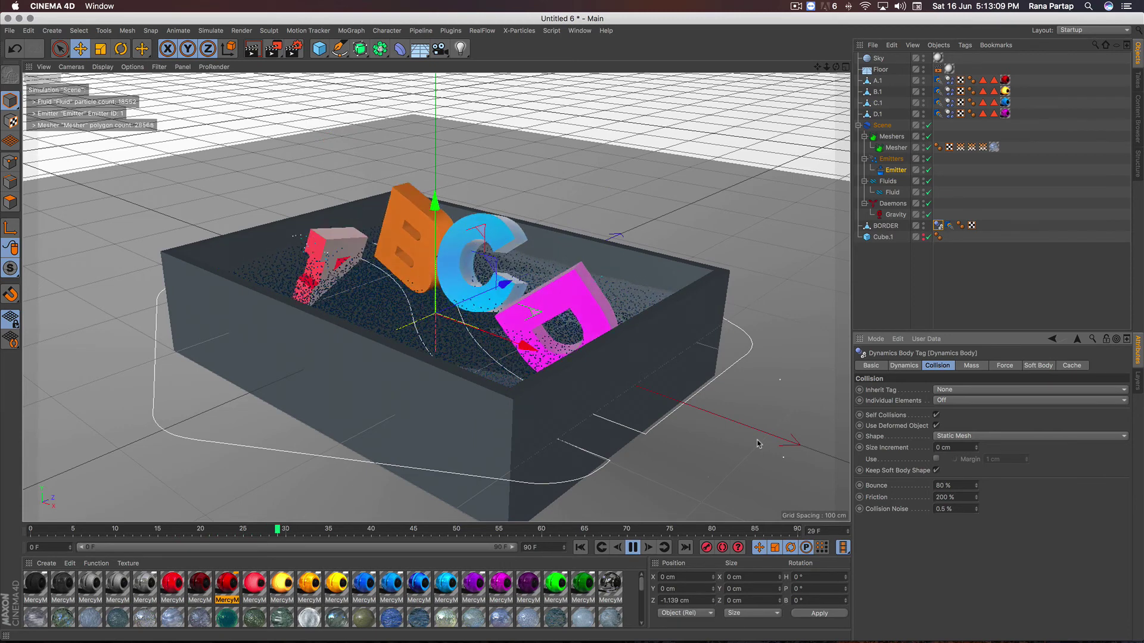
click(632, 549)
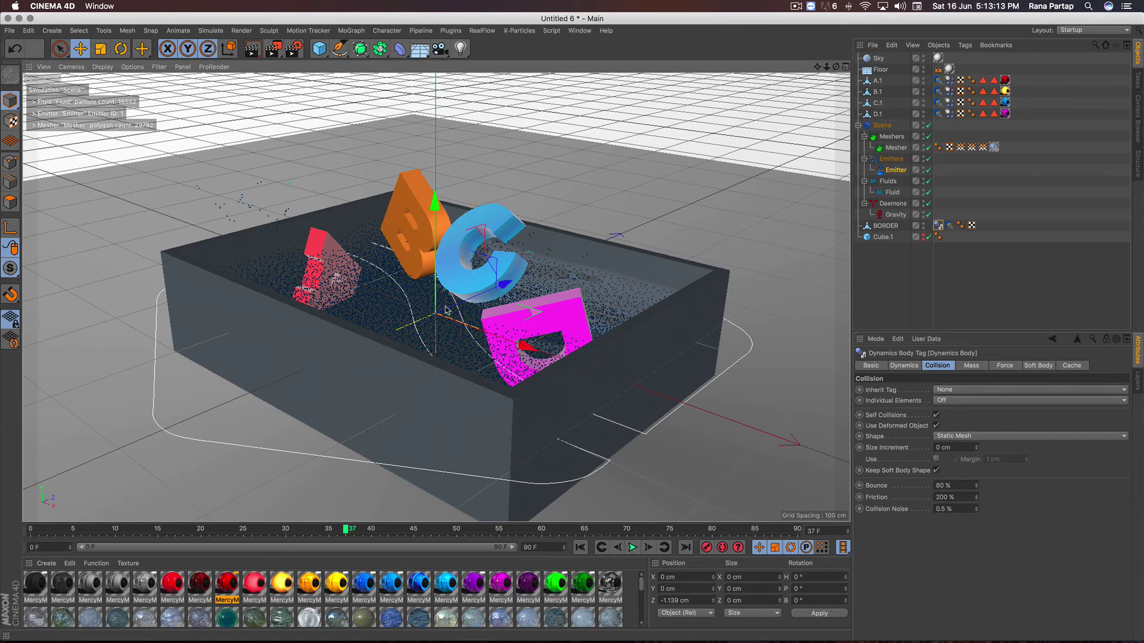
mouse_move(471, 298)
alt+mouse_down()
mouse_move(465, 339)
mouse_move(429, 296)
alt+mouse_up()
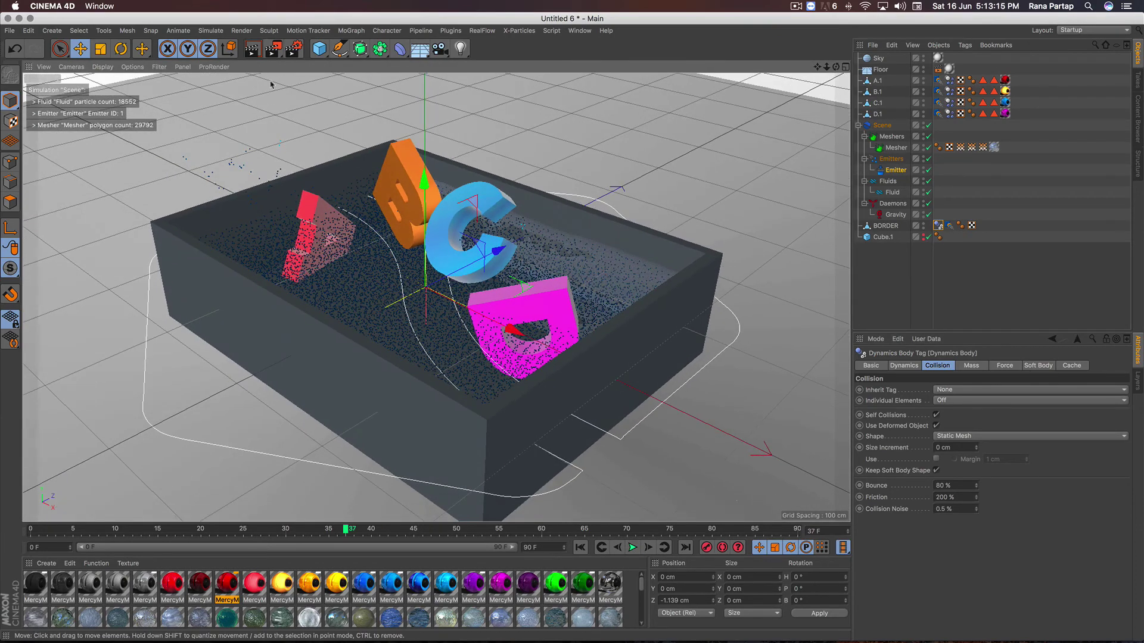
click(252, 49)
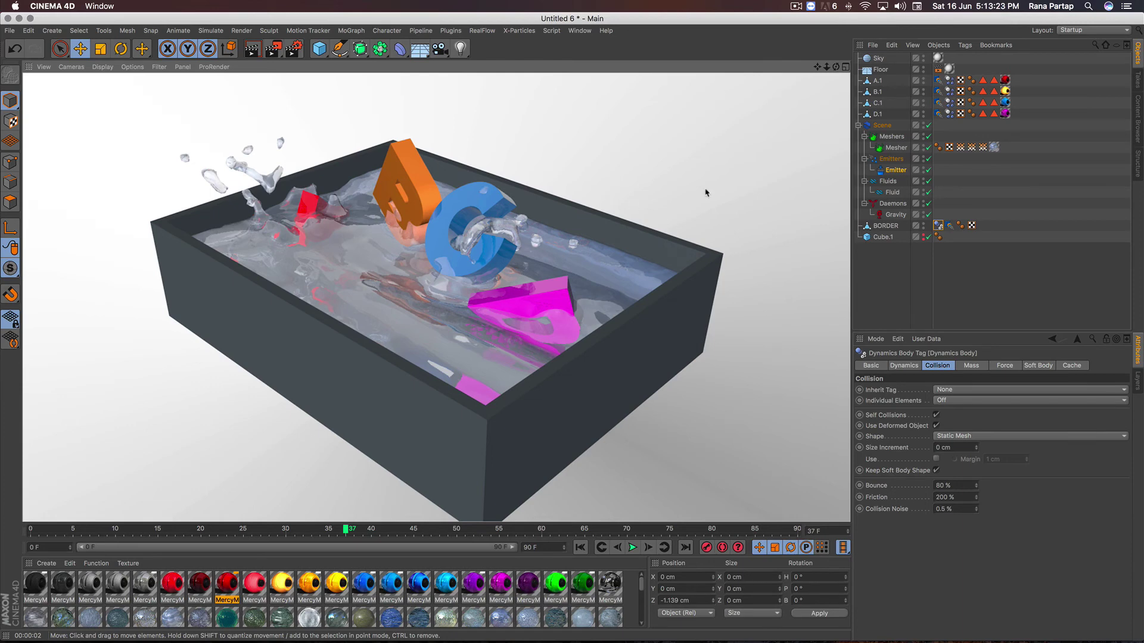
- Enable Use GPU on the RealFlow Scene solver, cache the simulation, and replay from frame 0
click(890, 127)
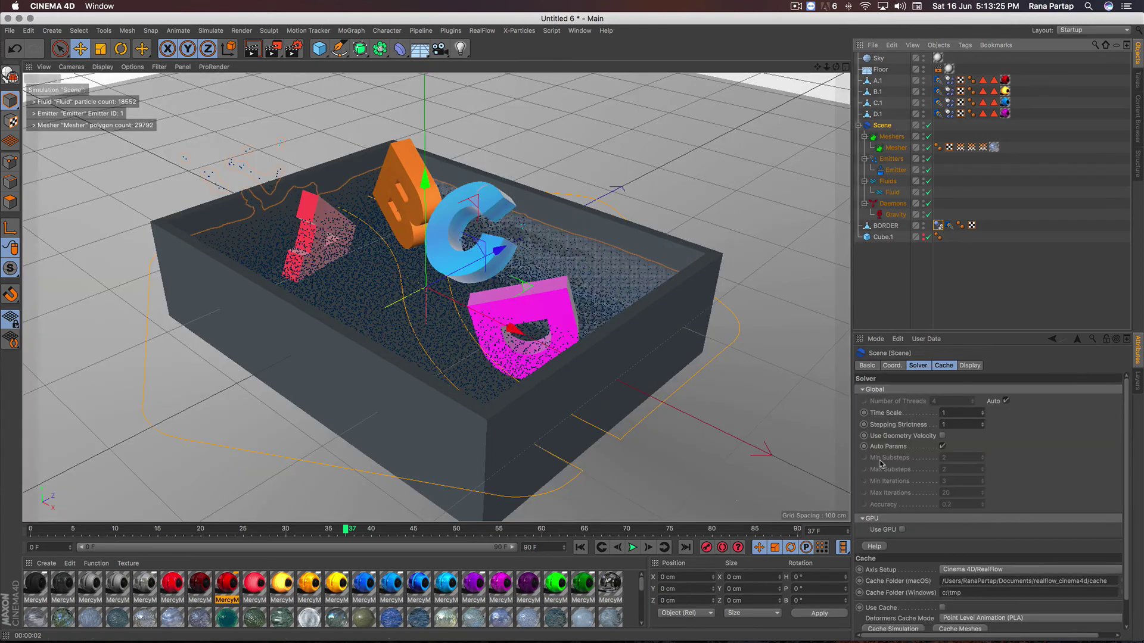
click(910, 530)
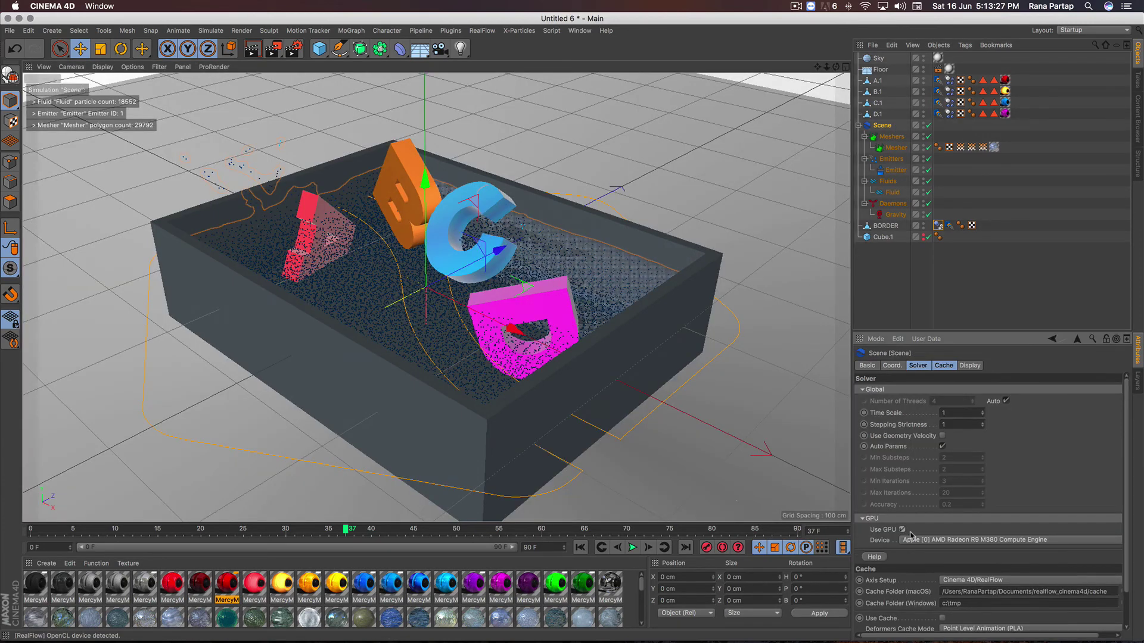
click(943, 366)
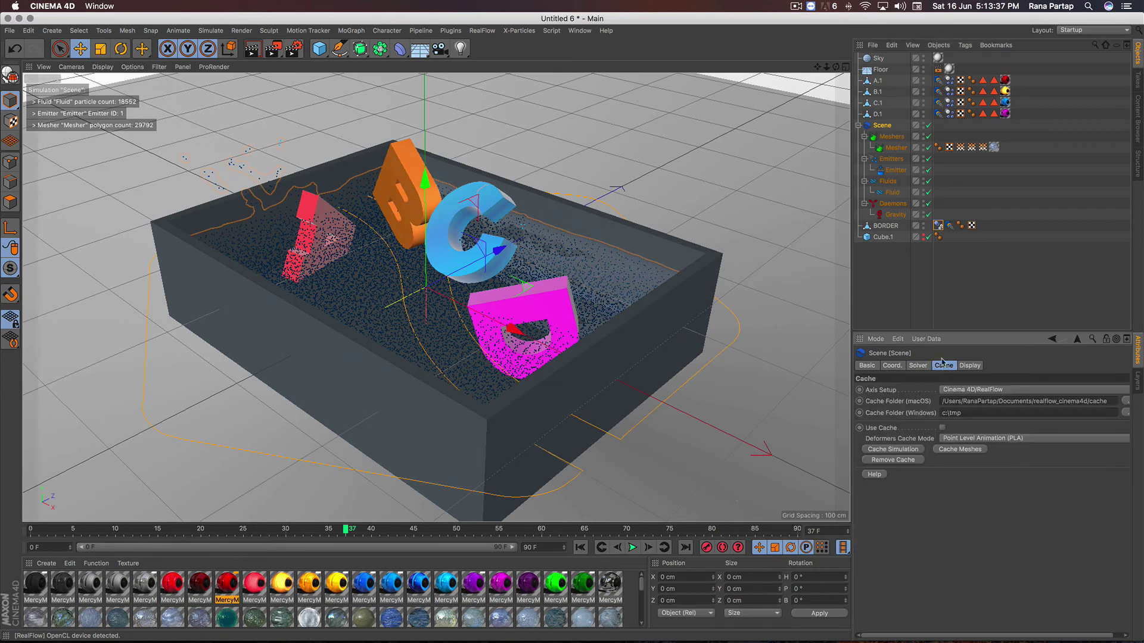
click(910, 449)
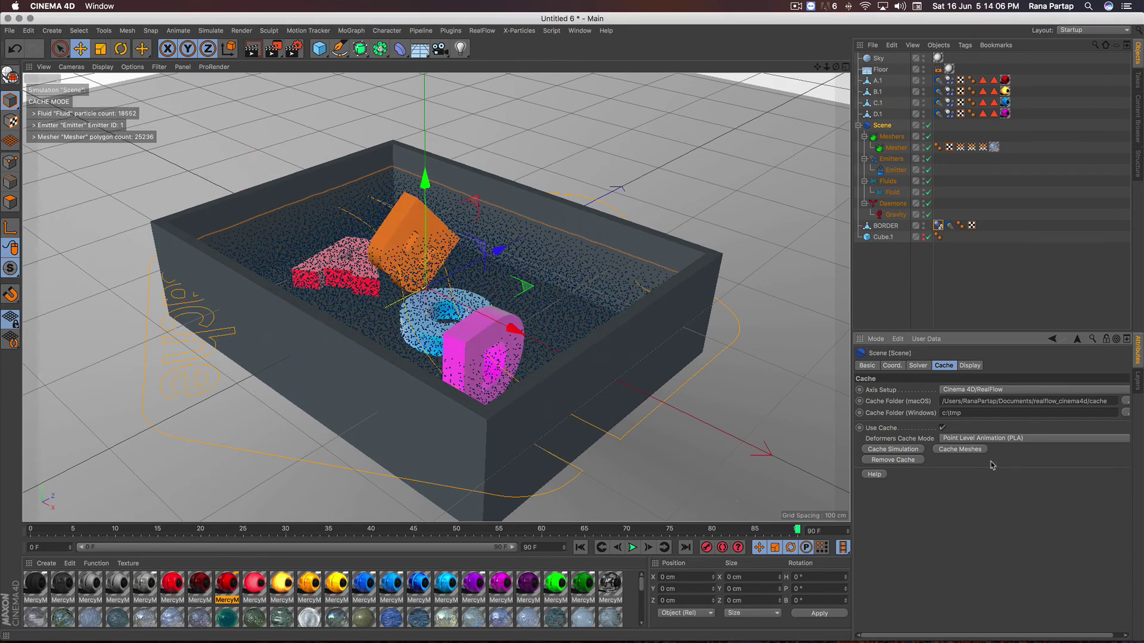
click(580, 547)
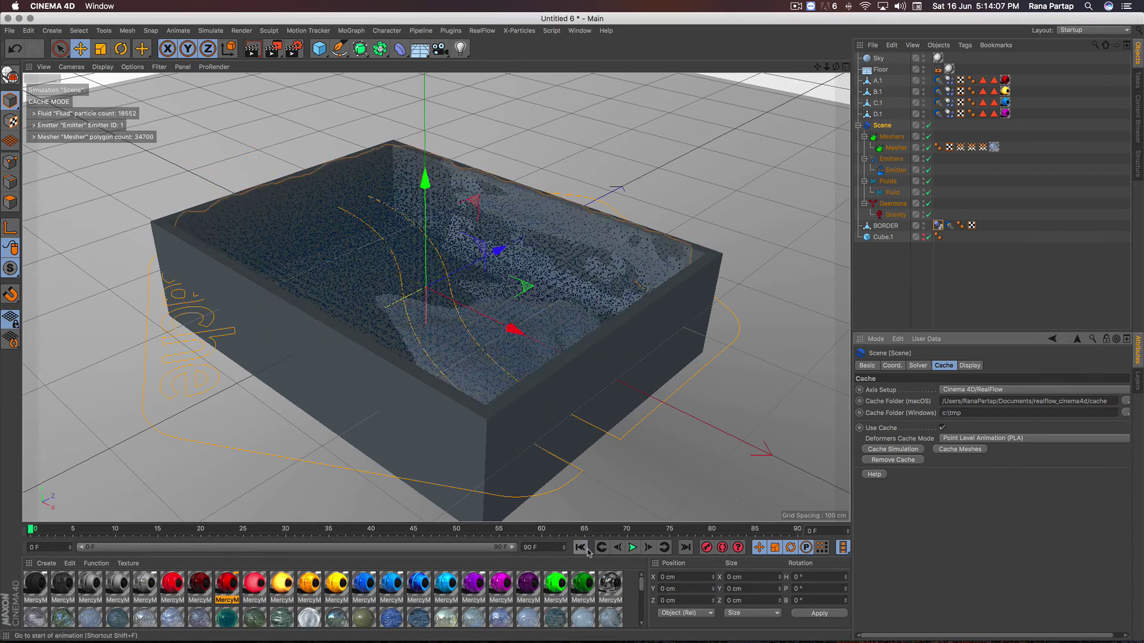
click(633, 548)
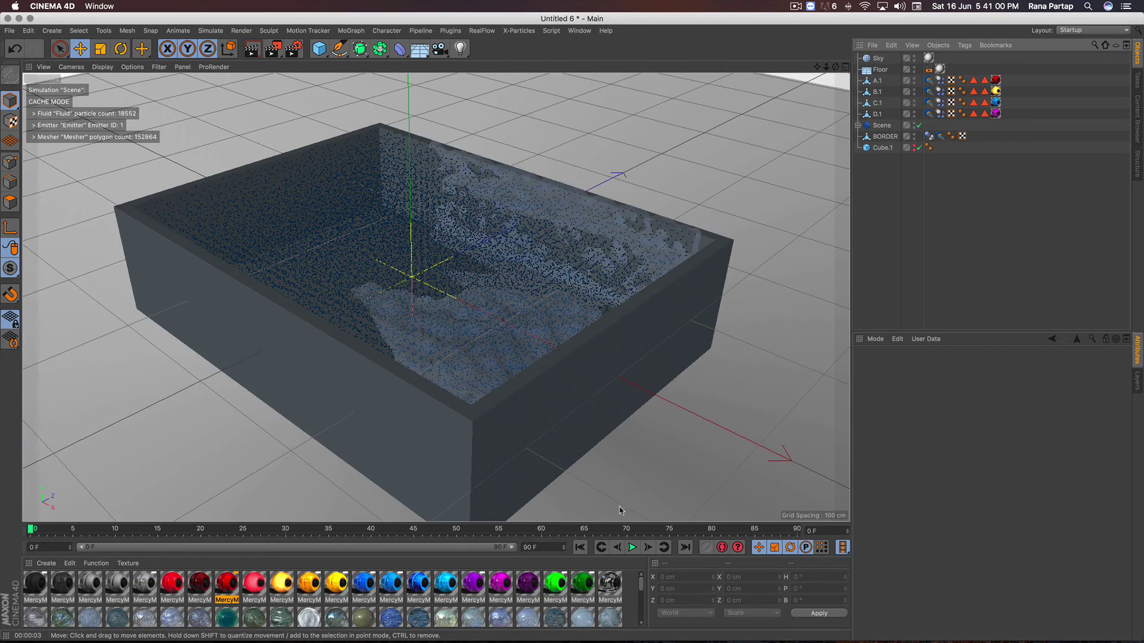
- Play the cached simulation and pause near frame 30 as the coloured letters splash into the fluid
click(632, 547)
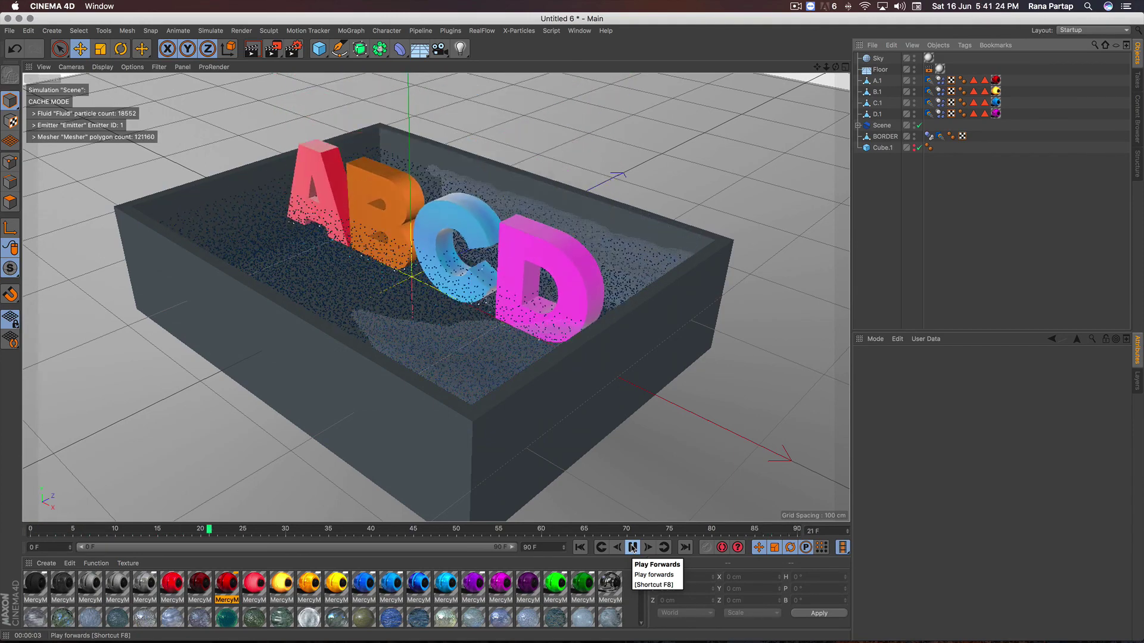
click(632, 547)
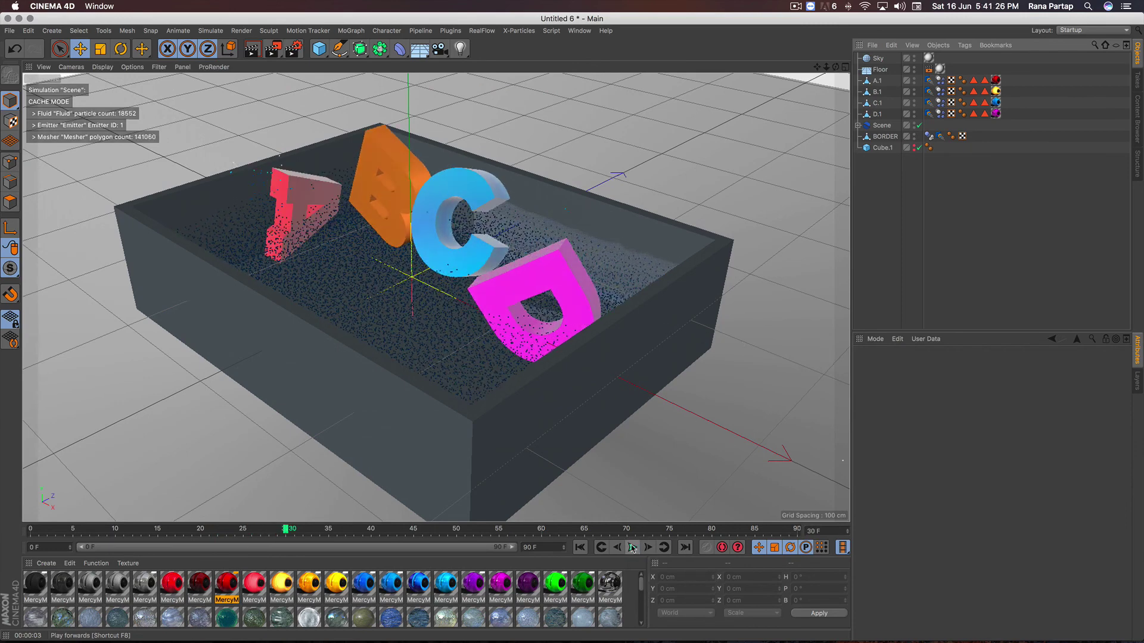